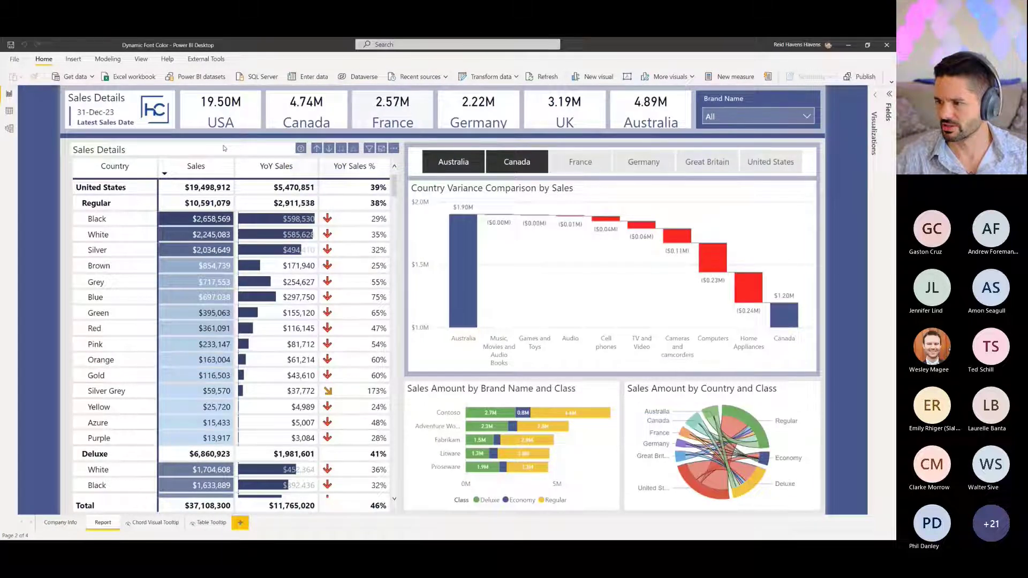
Step: Change the Sales font color rules in the Sales Details matrix to black below 35 percent and white from 35 percent
left_click(224, 148)
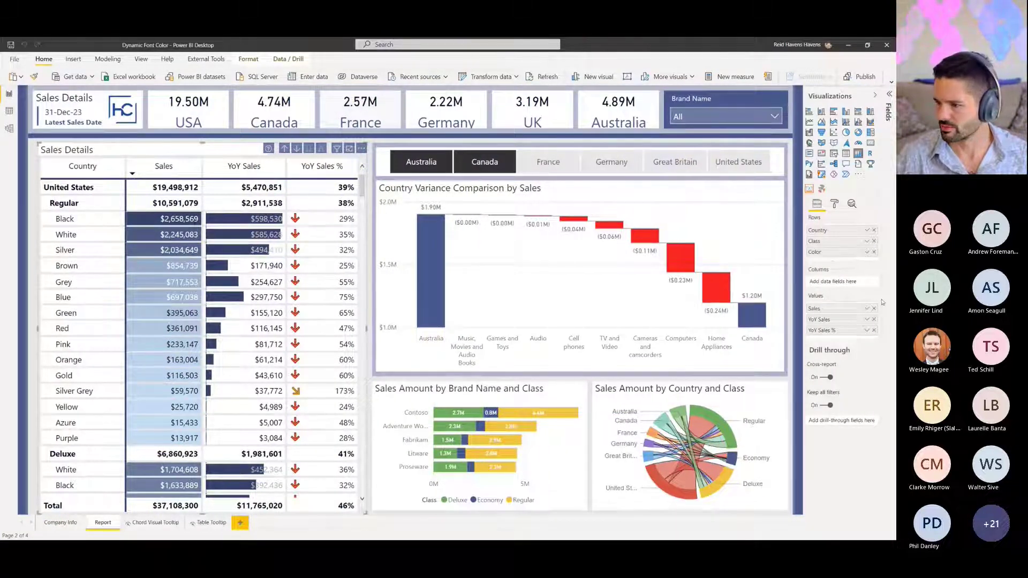
left_click(867, 309)
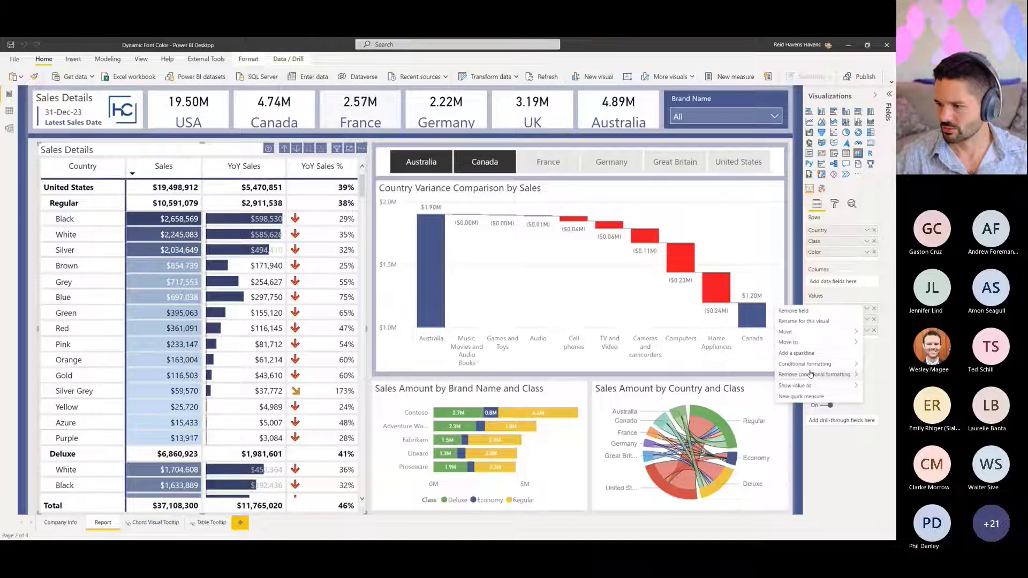
mouse_move(813, 366)
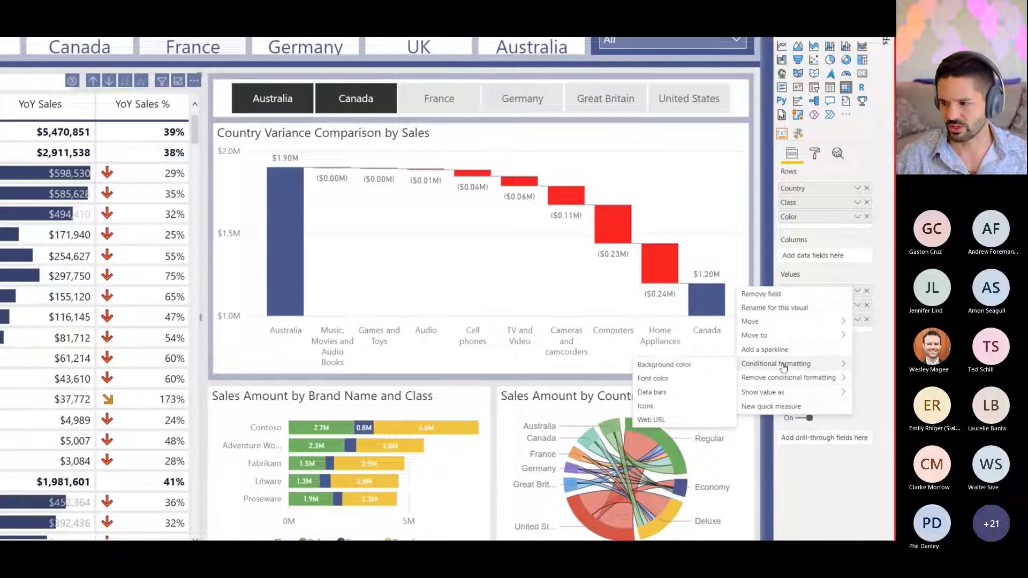
mouse_move(773, 382)
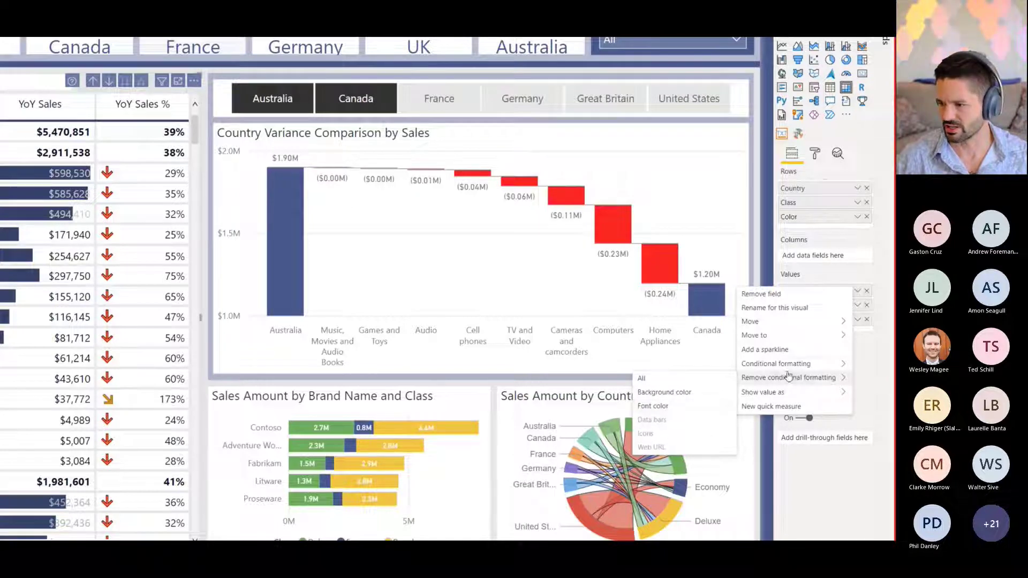
mouse_move(785, 364)
left_click(653, 378)
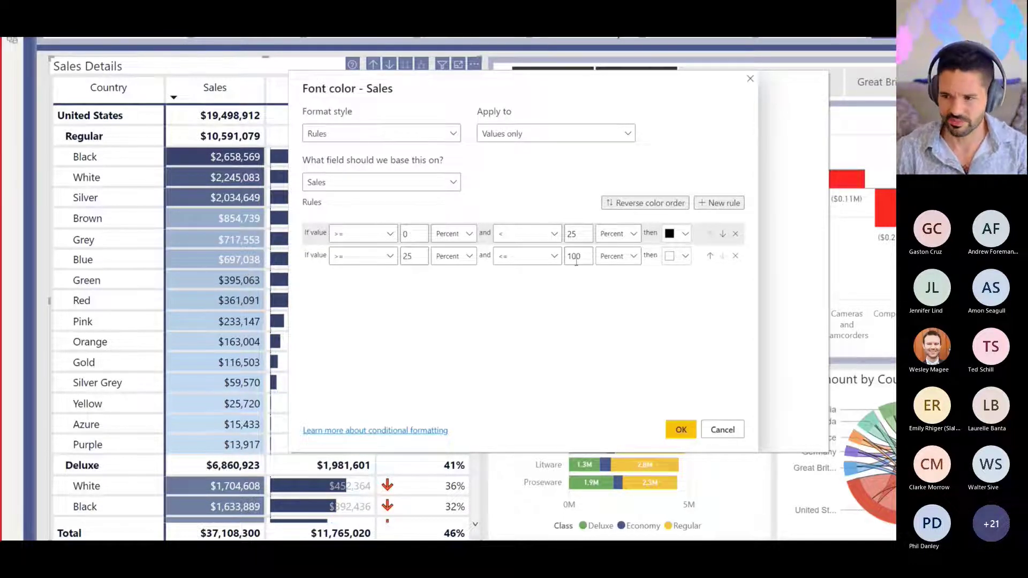
double_click(572, 234)
type("35")
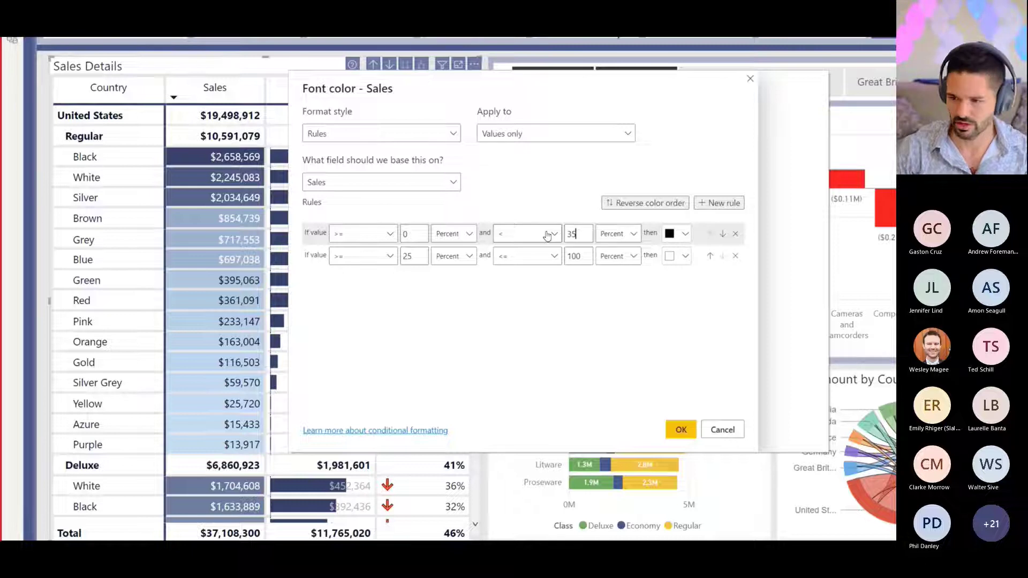
double_click(406, 256)
type("35")
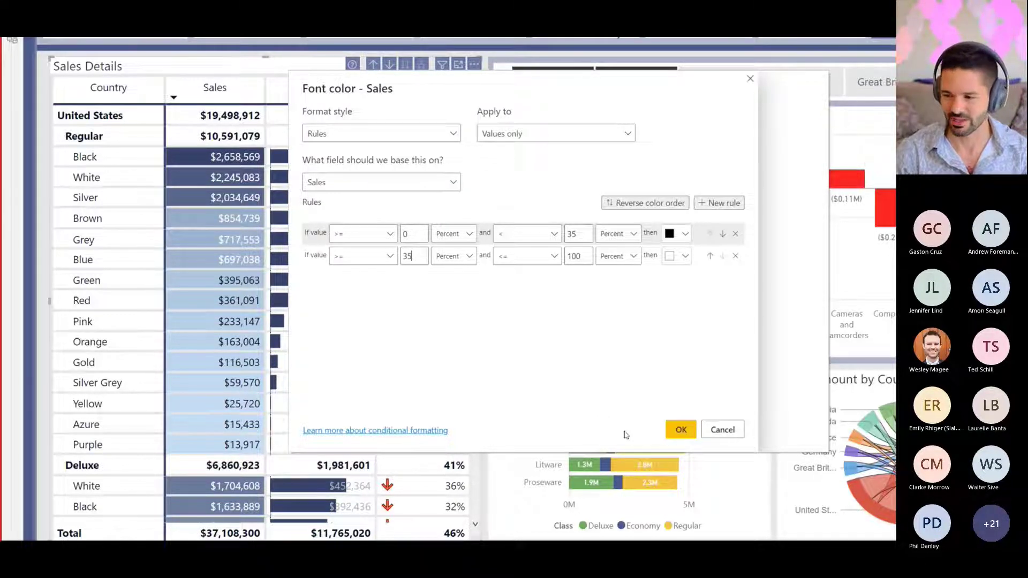
left_click(681, 430)
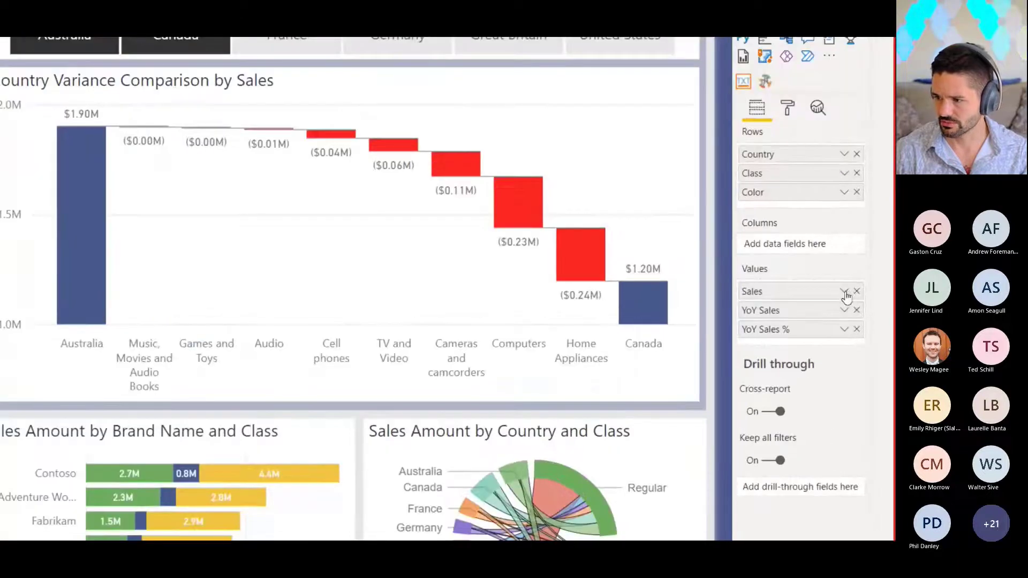
Step: Try a lighter purple shade as the maximum color of the Sales background gradient
left_click(845, 292)
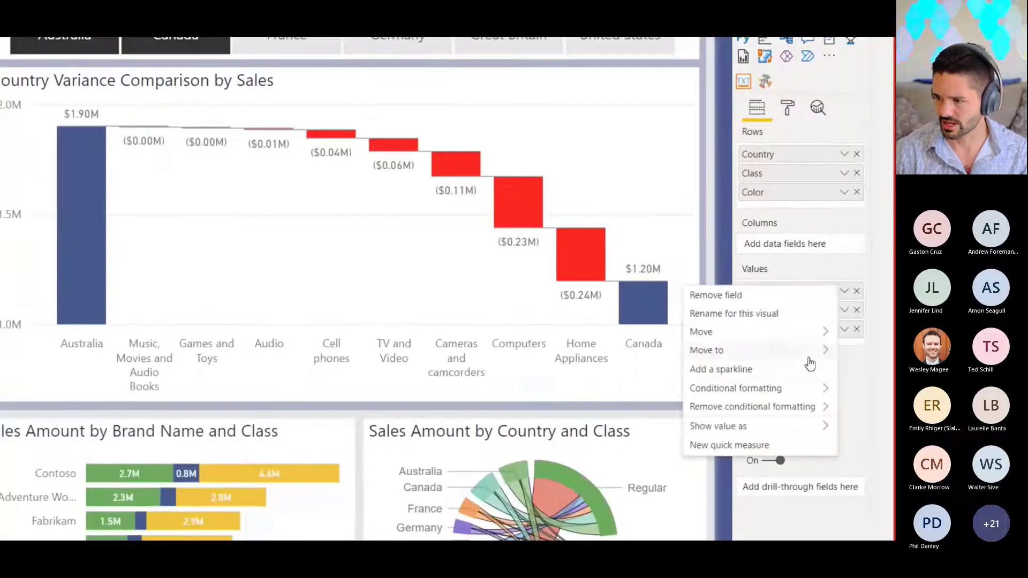
mouse_move(796, 393)
left_click(576, 405)
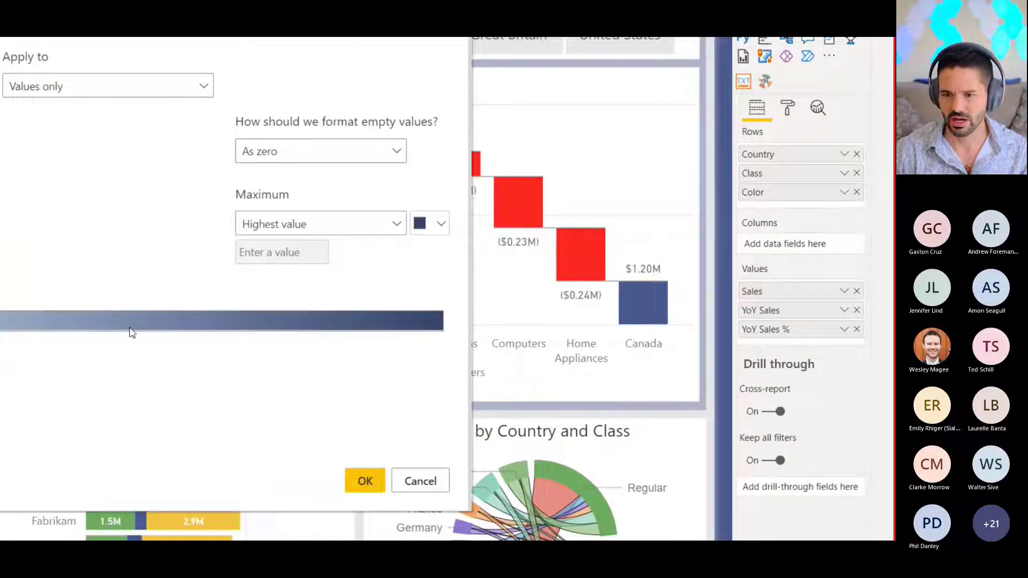
left_click(431, 223)
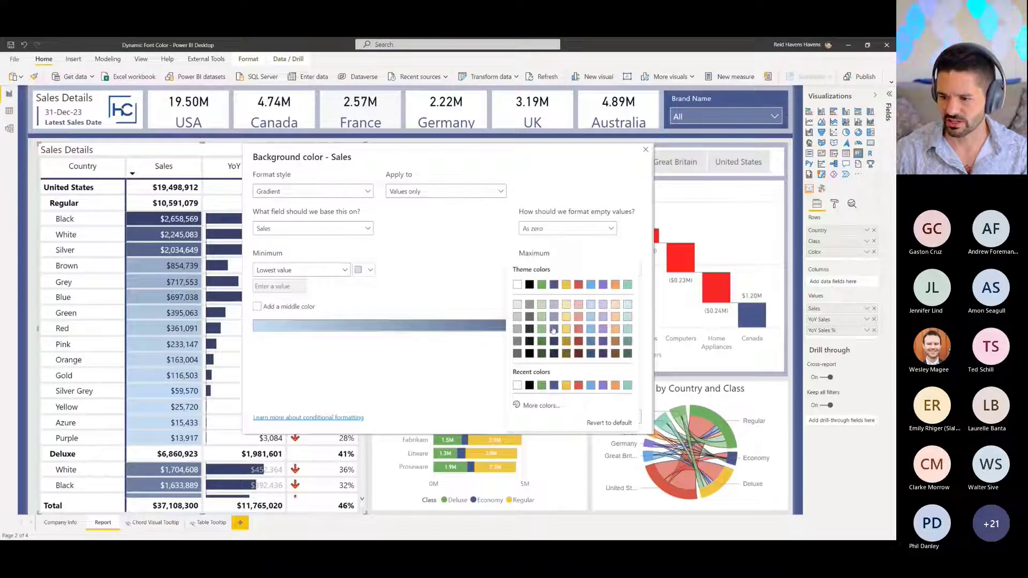
left_click(299, 313)
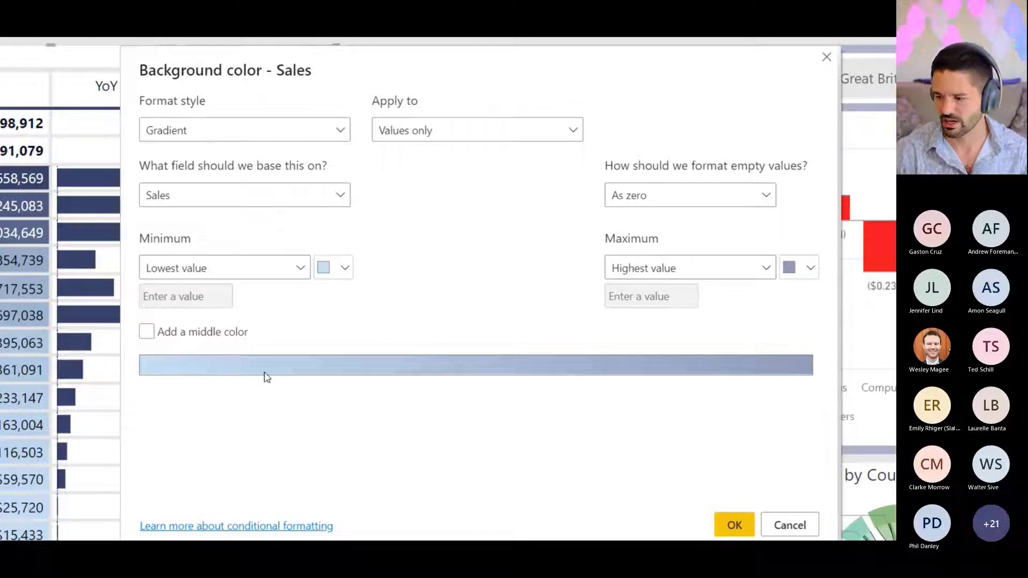
left_click(778, 475)
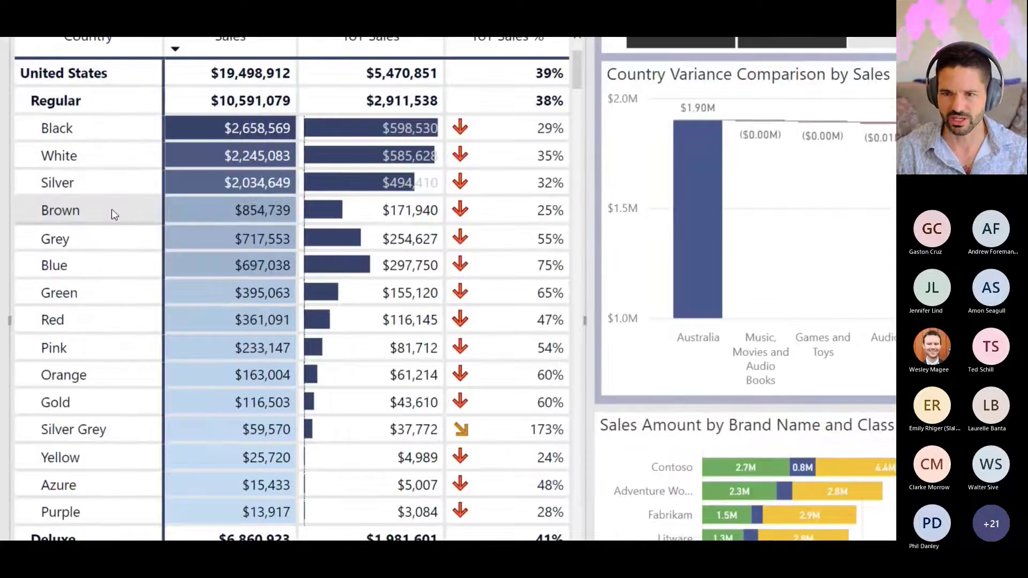
Step: Examine the font color rules applied to the YoY Sales values in the Sales Details matrix
mouse_move(175, 256)
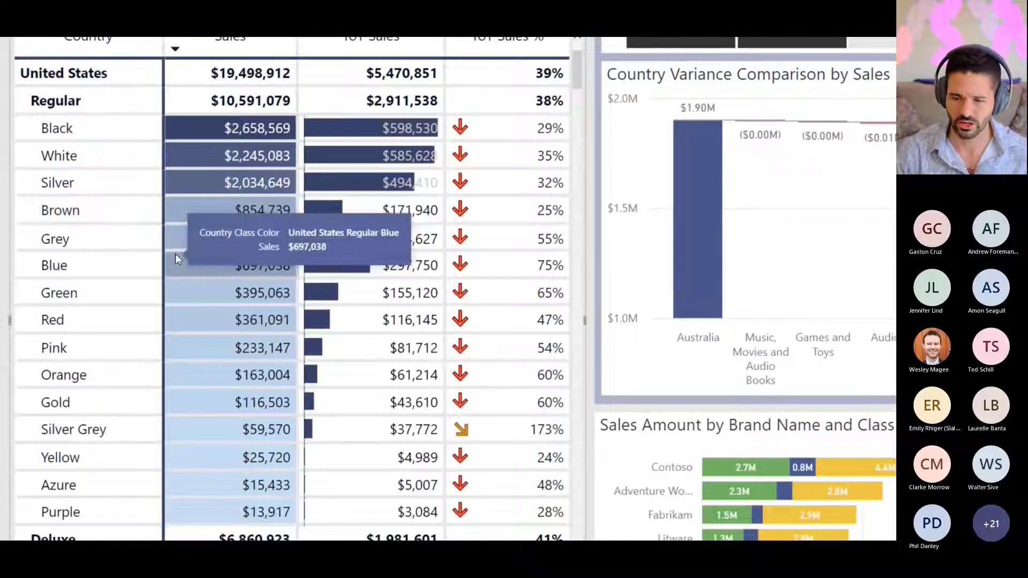
mouse_move(423, 262)
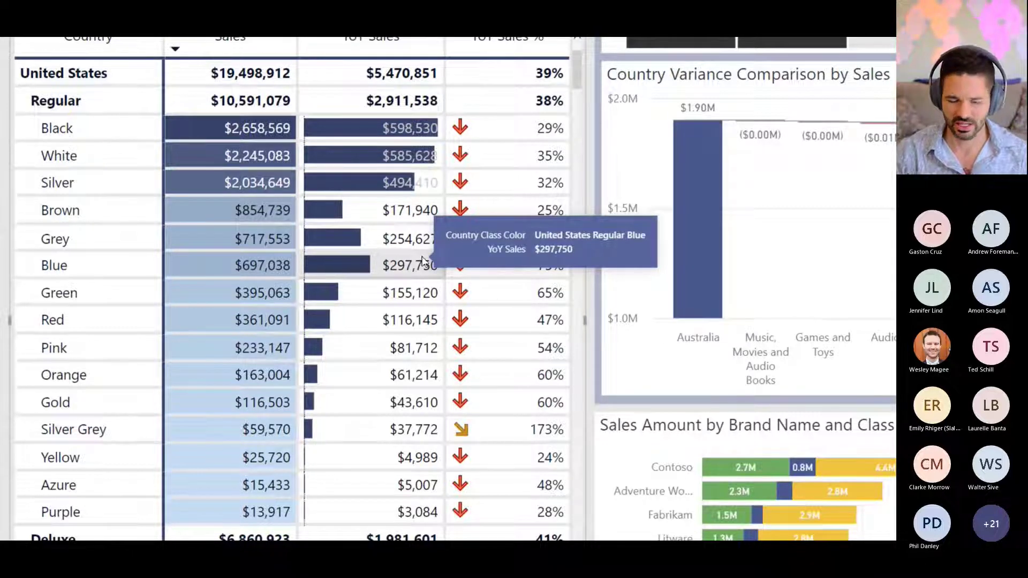
mouse_move(300, 90)
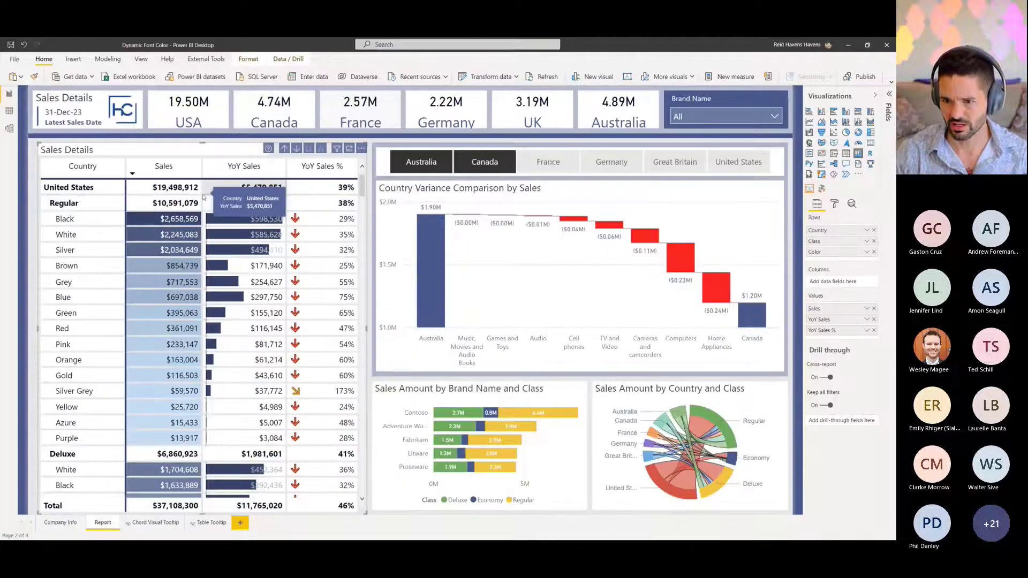
left_click(867, 319)
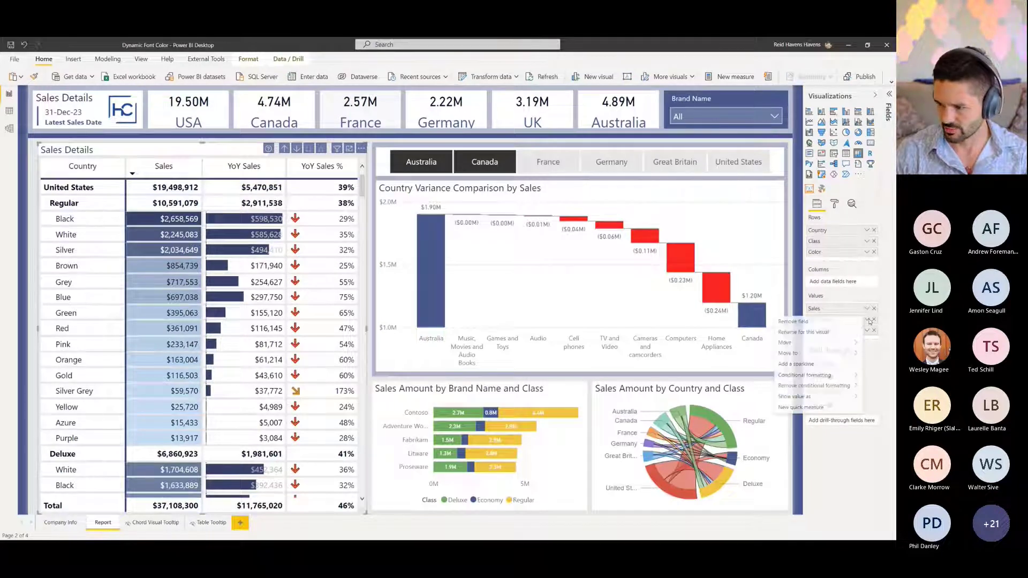
mouse_move(819, 373)
left_click(739, 386)
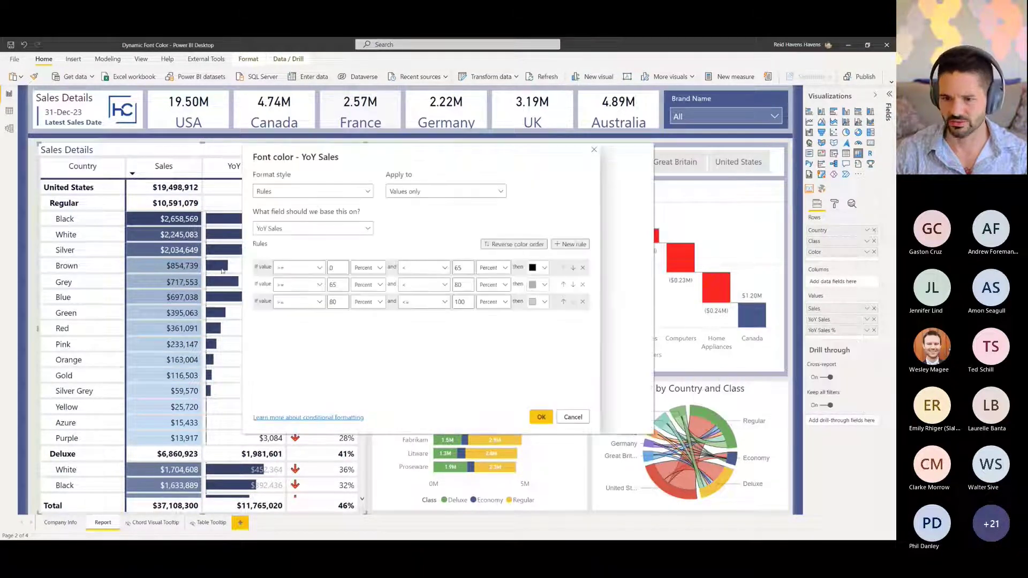
left_click_drag(330, 158, 380, 113)
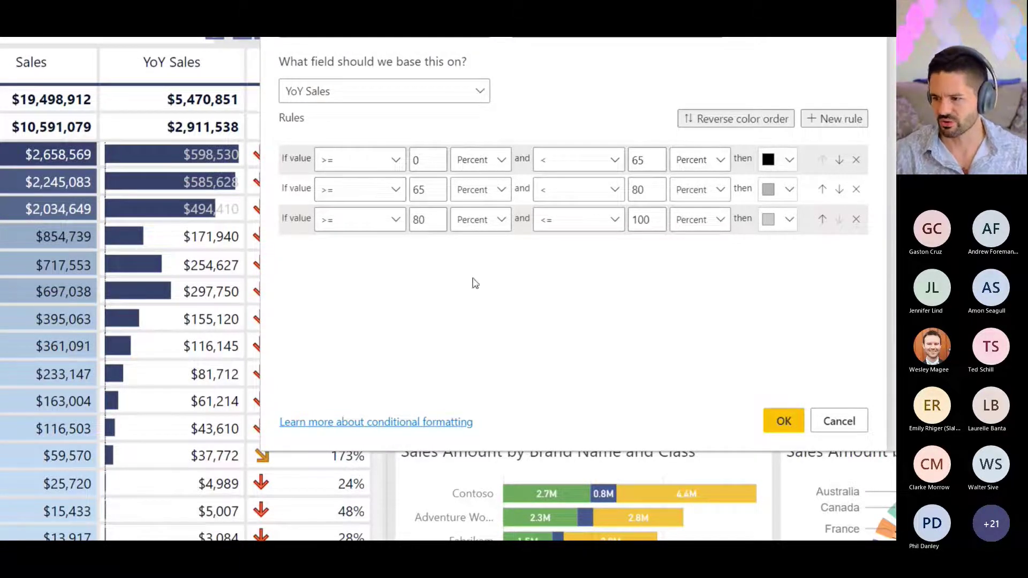
left_click(783, 424)
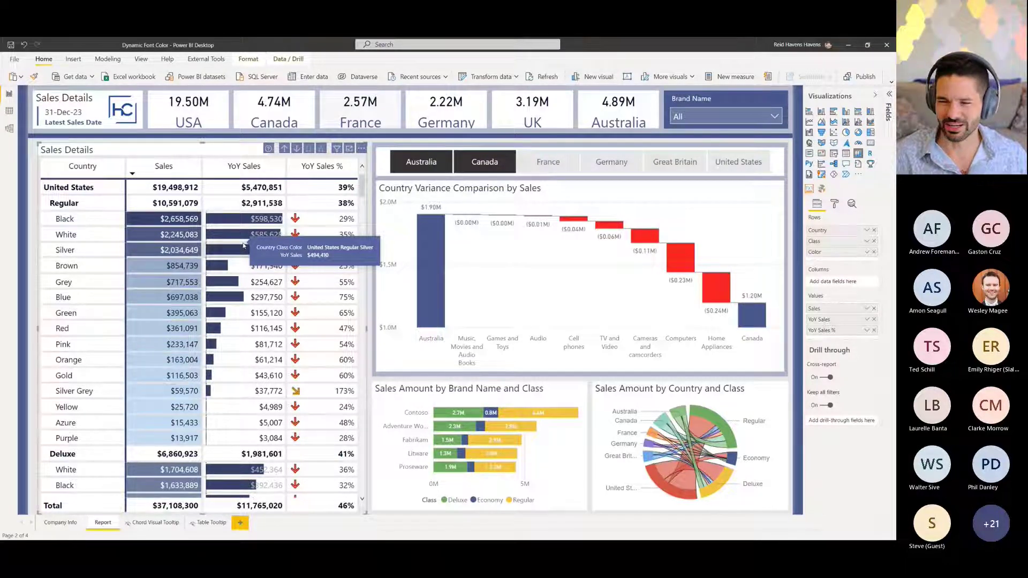
Step: Close the Dynamic Font Color report without saving and switch to the open report with the Country Variance Comparison waterfall chart
left_click(369, 143)
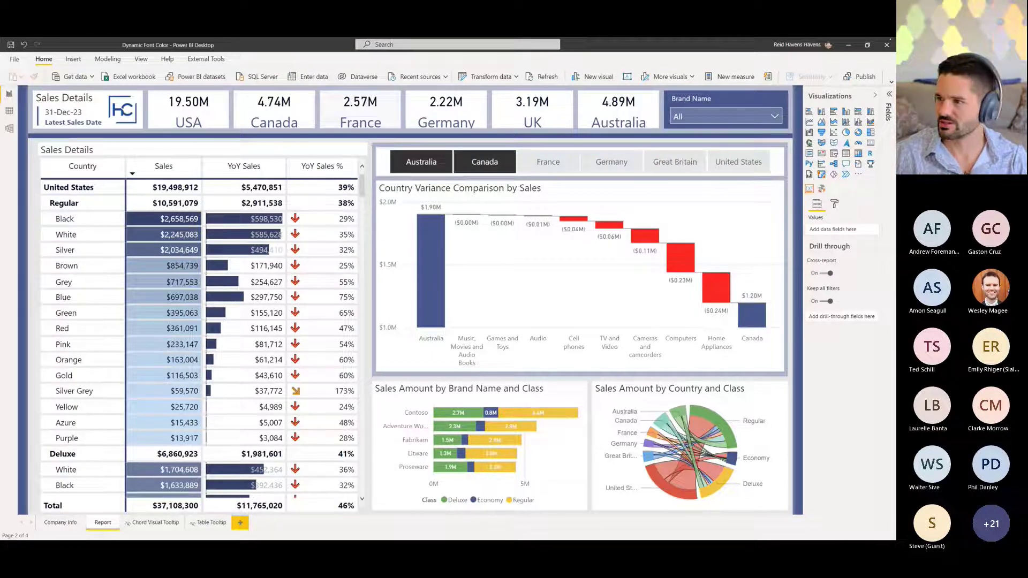
left_click(887, 45)
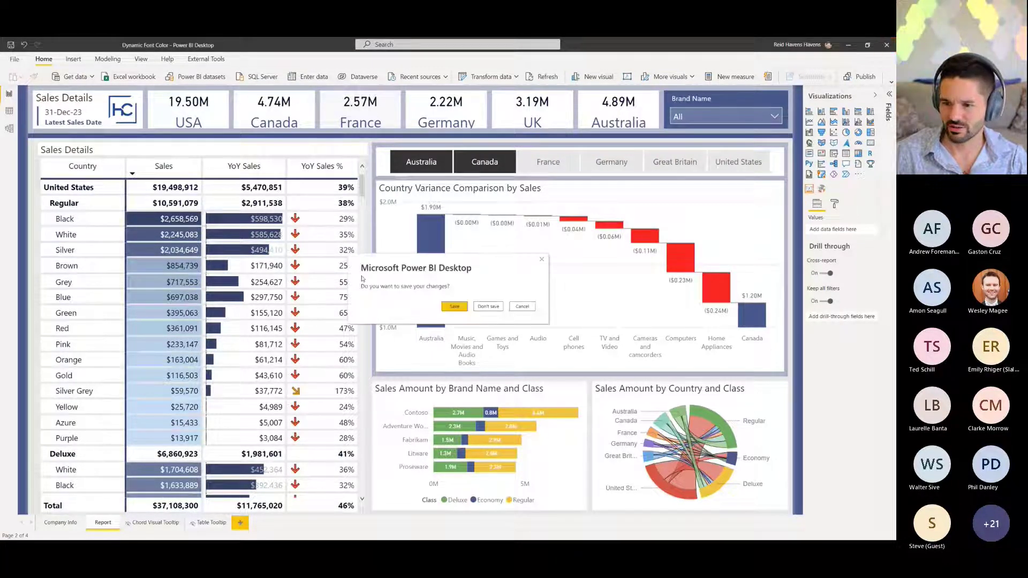
left_click(489, 307)
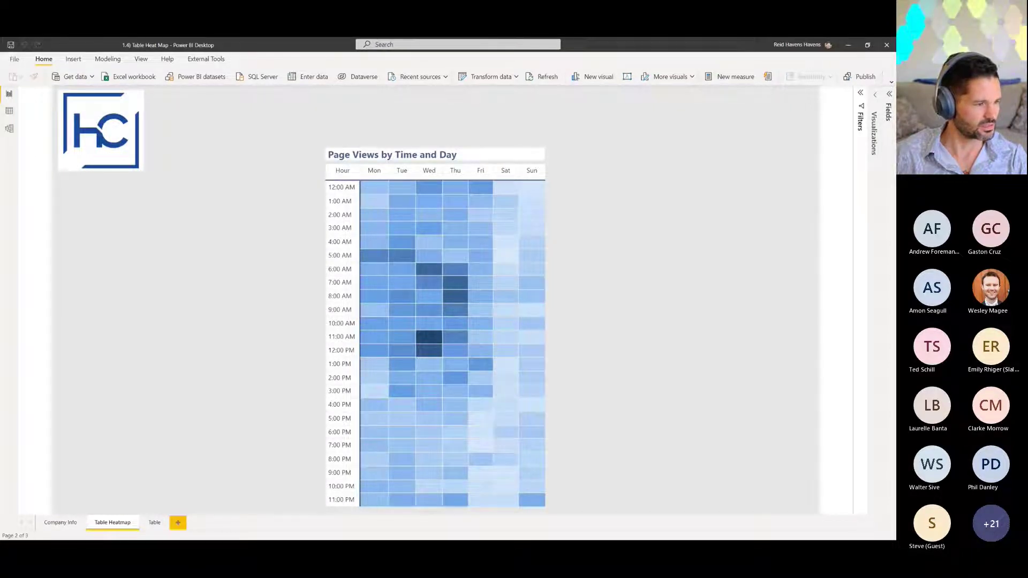
key("alt+Tab")
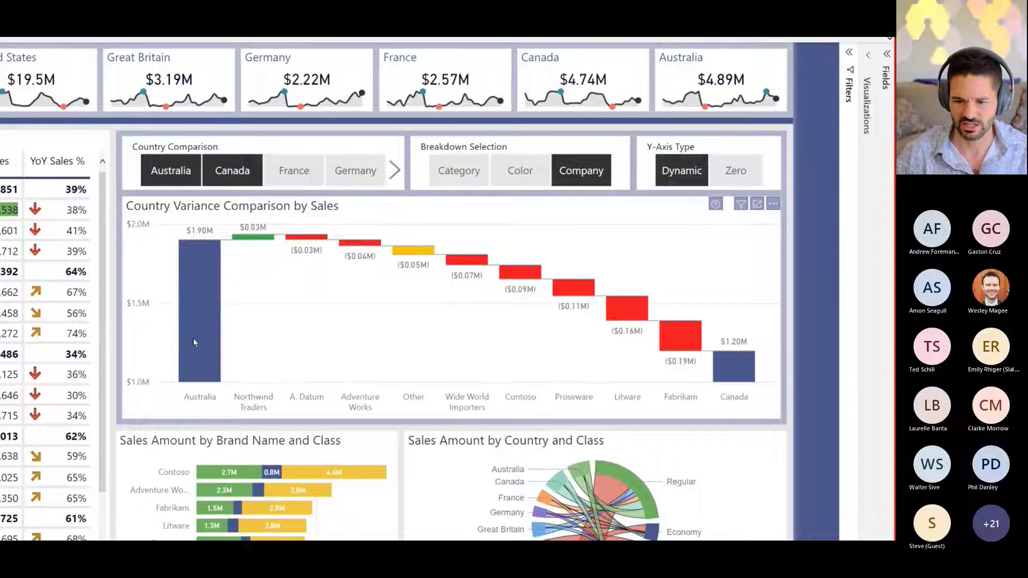
Step: Compare the Country Variance Comparison waterfall chart with the Y-Axis Type slicer on Zero and on Dynamic
mouse_move(194, 342)
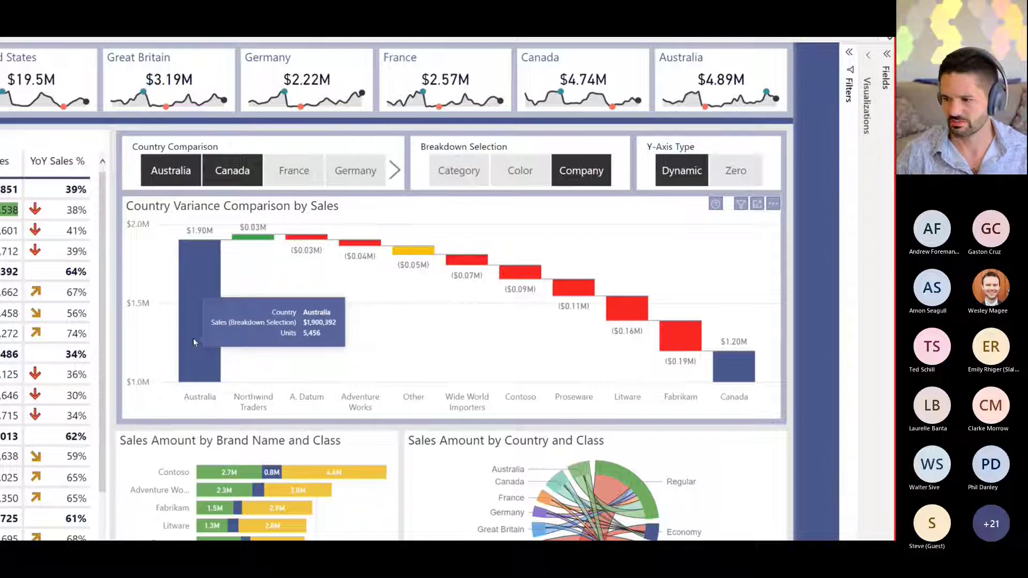
scroll(193, 338, "down", 2)
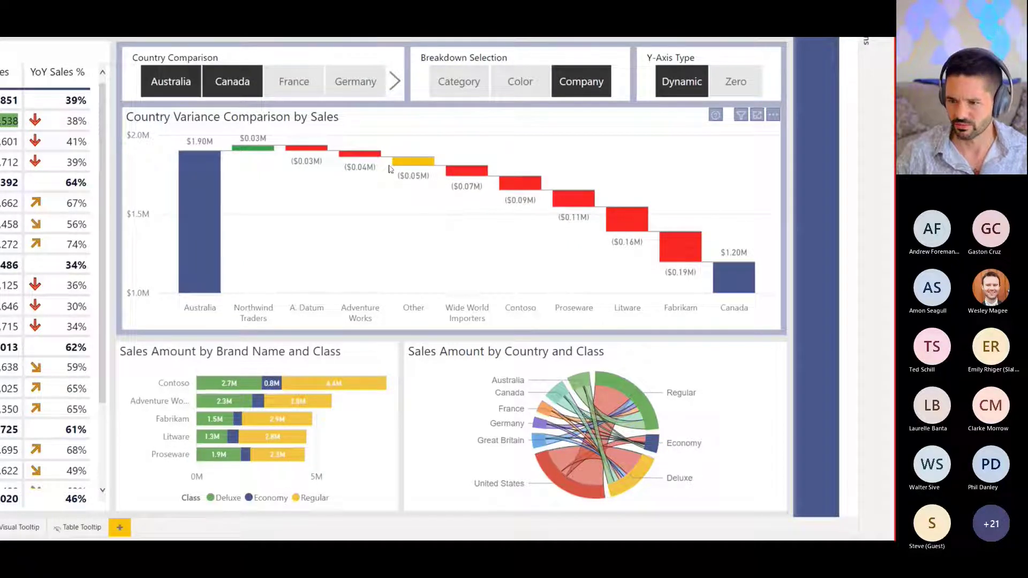
mouse_move(666, 257)
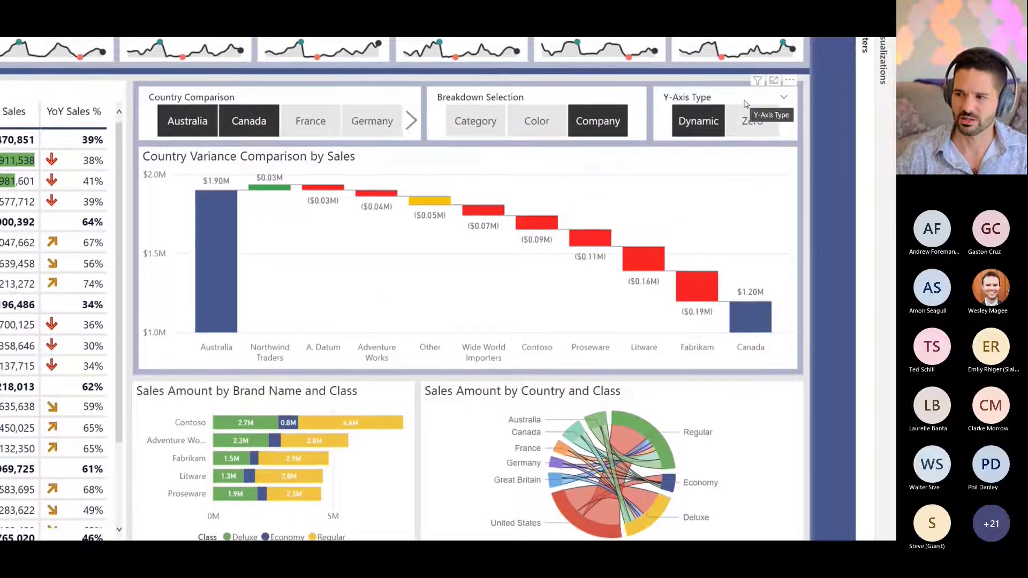
left_click(699, 77)
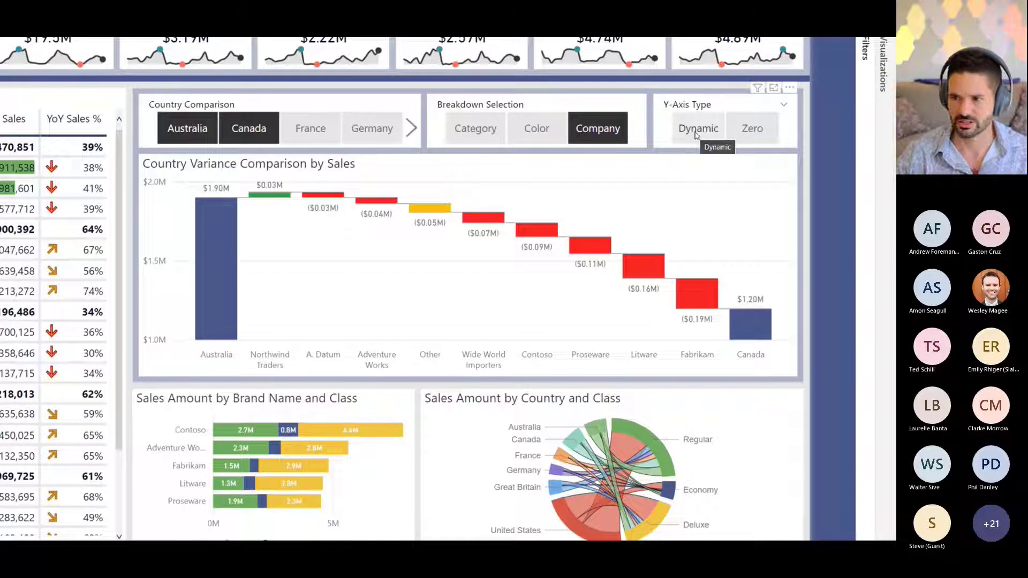
left_click(742, 134)
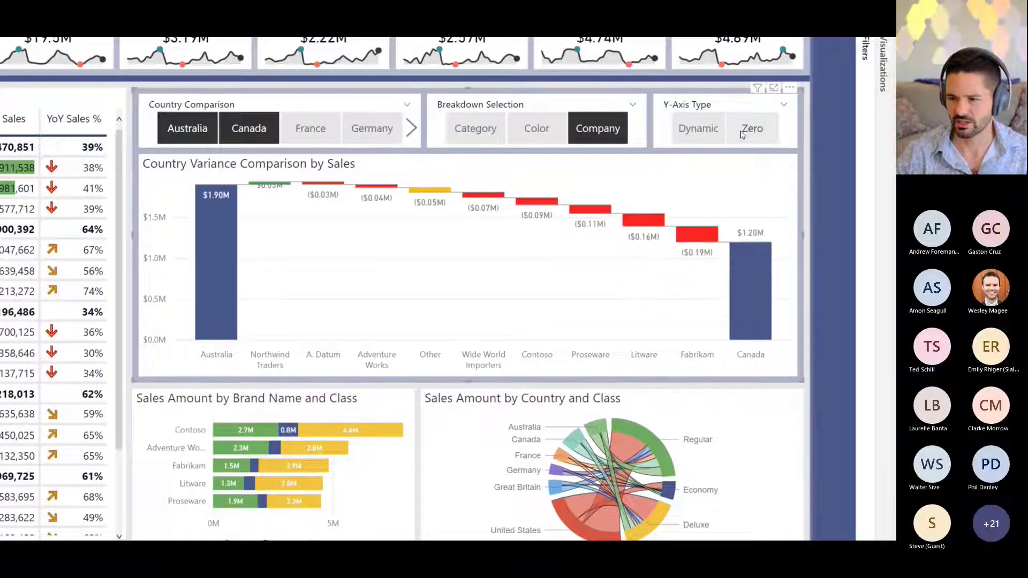
left_click(742, 134)
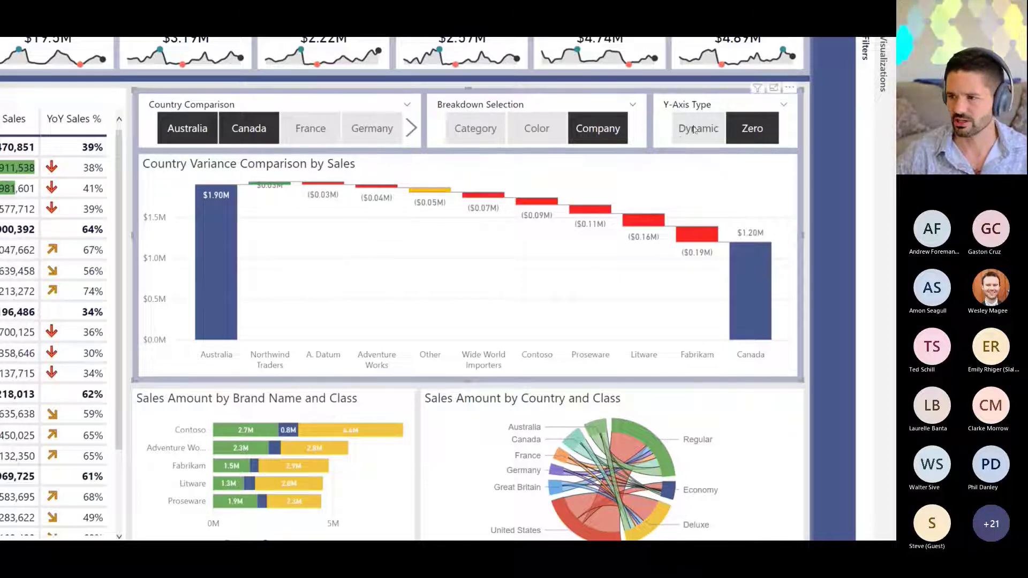
left_click(713, 131)
left_click(745, 129)
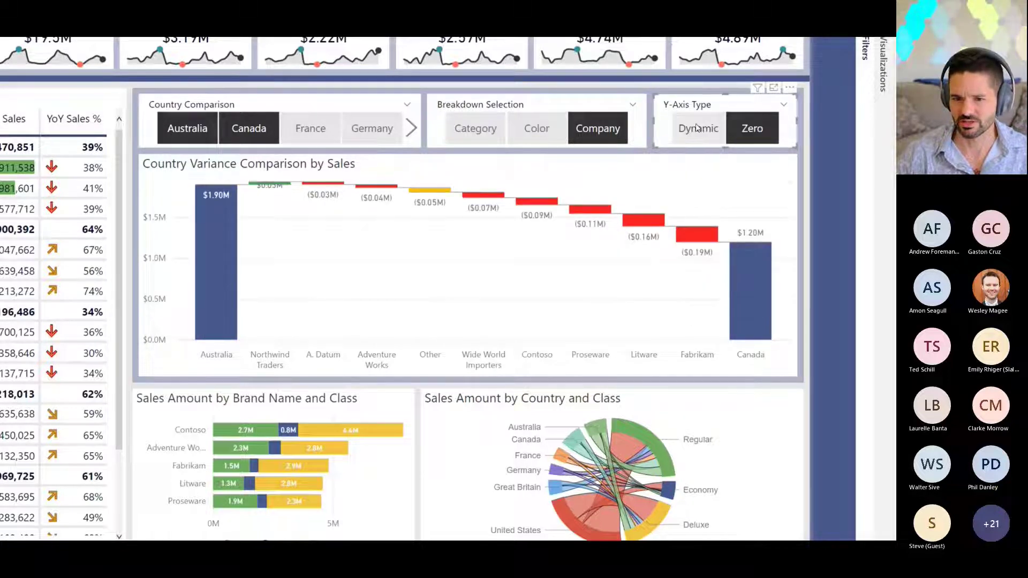
left_click(698, 127)
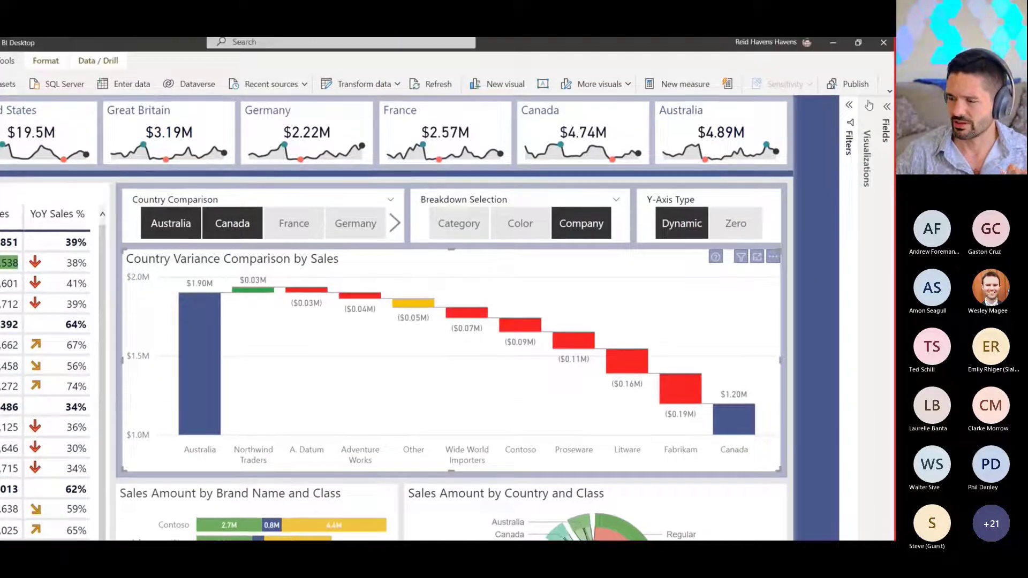
Step: Open the Y-axis settings of the Country Variance Comparison waterfall chart and reset the axis Start to Auto
left_click(870, 106)
left_click(808, 256)
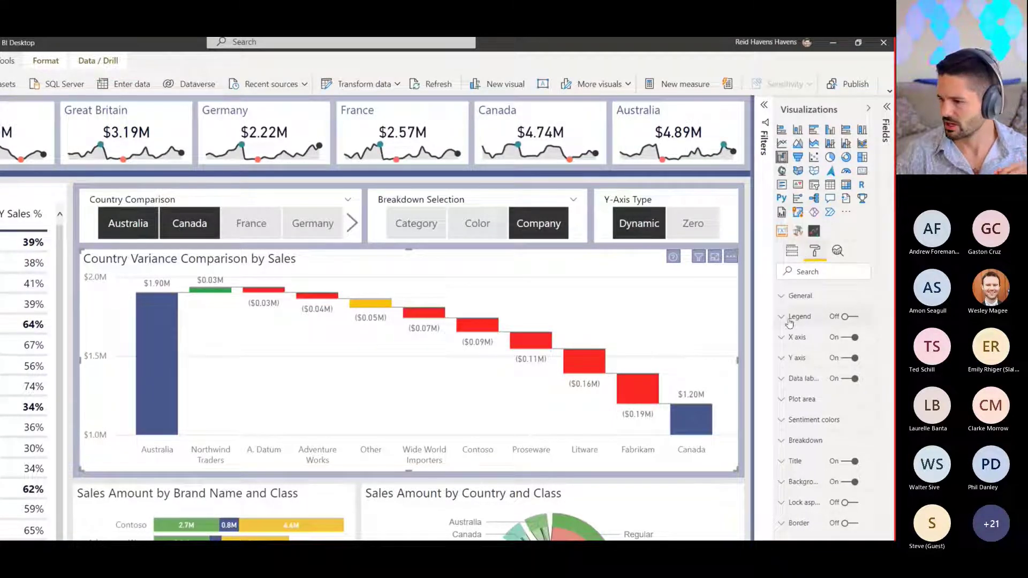
left_click(800, 356)
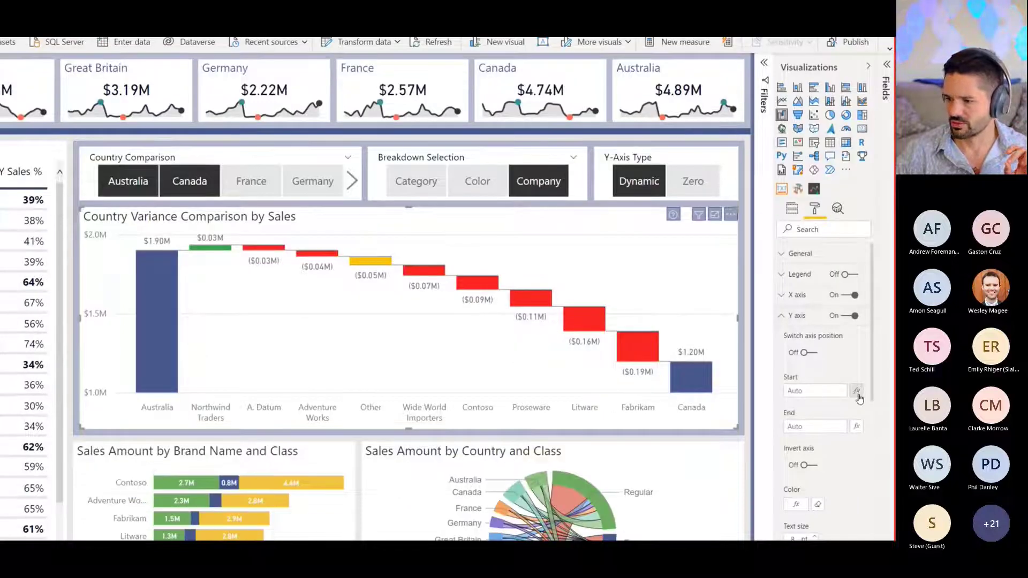
left_click(818, 438)
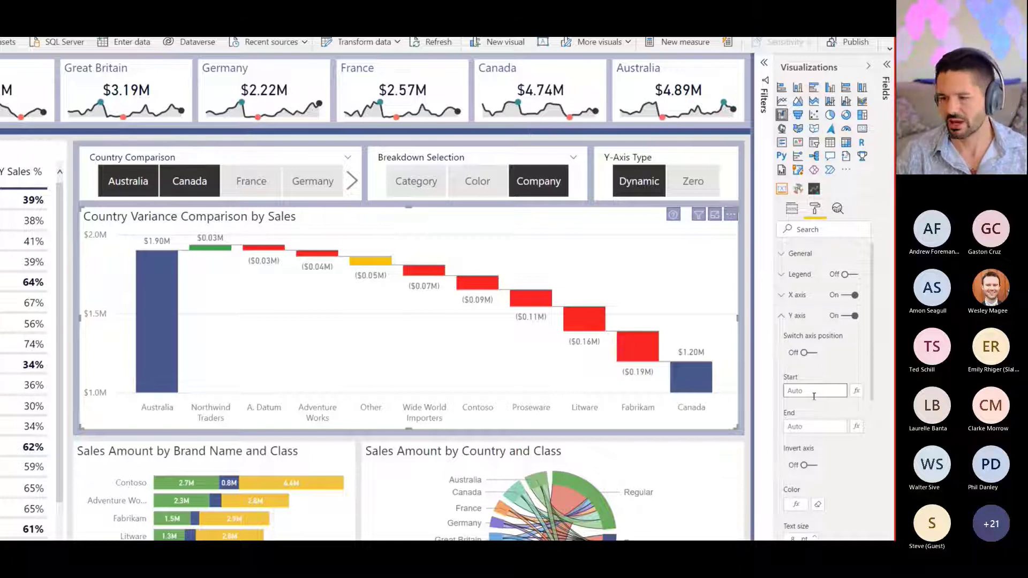
Step: Examine the conditional formatting options for the Y-axis Start, including the Field value format style and the fields available as its basis
left_click(857, 391)
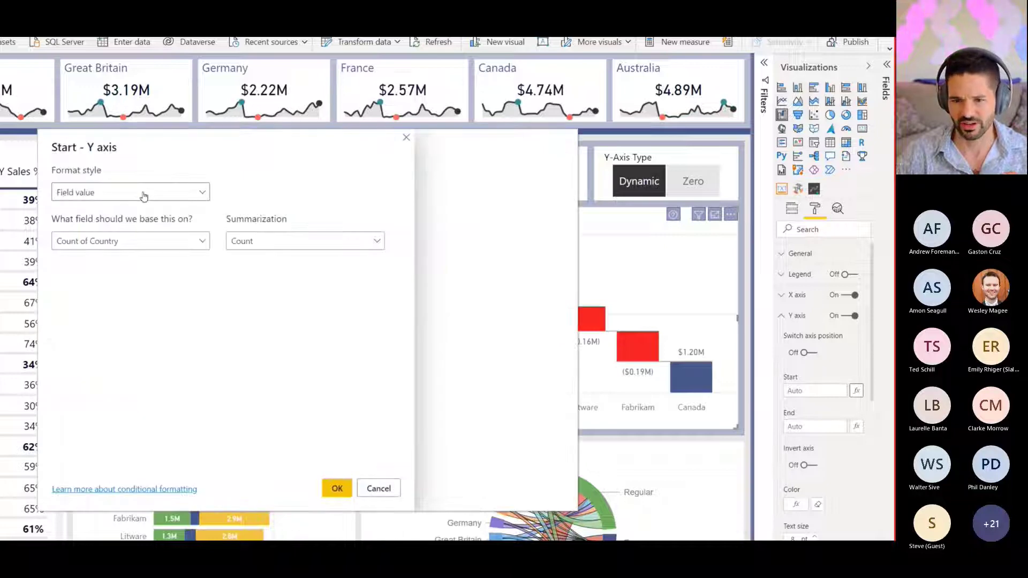
left_click(138, 247)
left_click(356, 154)
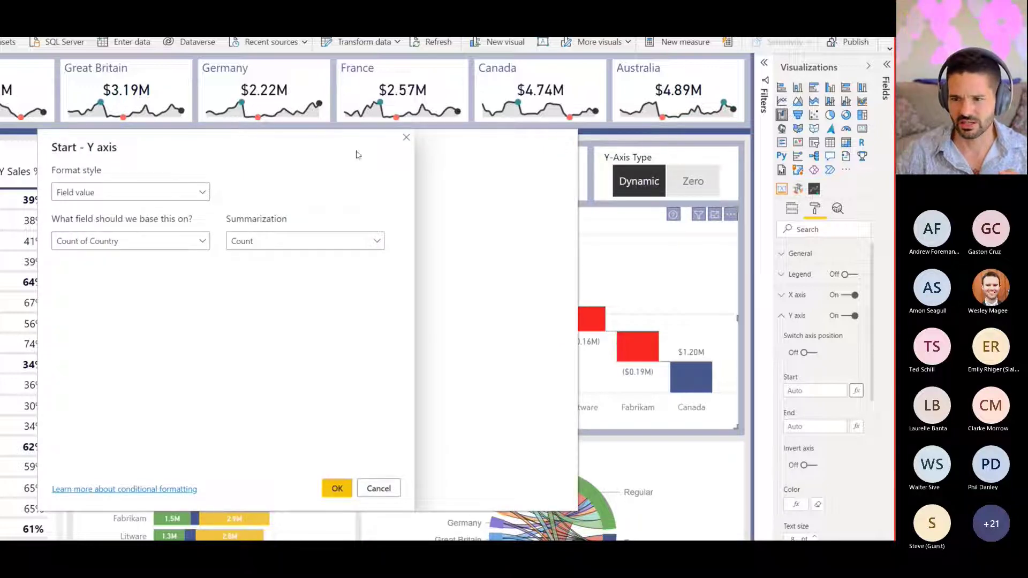
left_click_drag(324, 137, 502, 107)
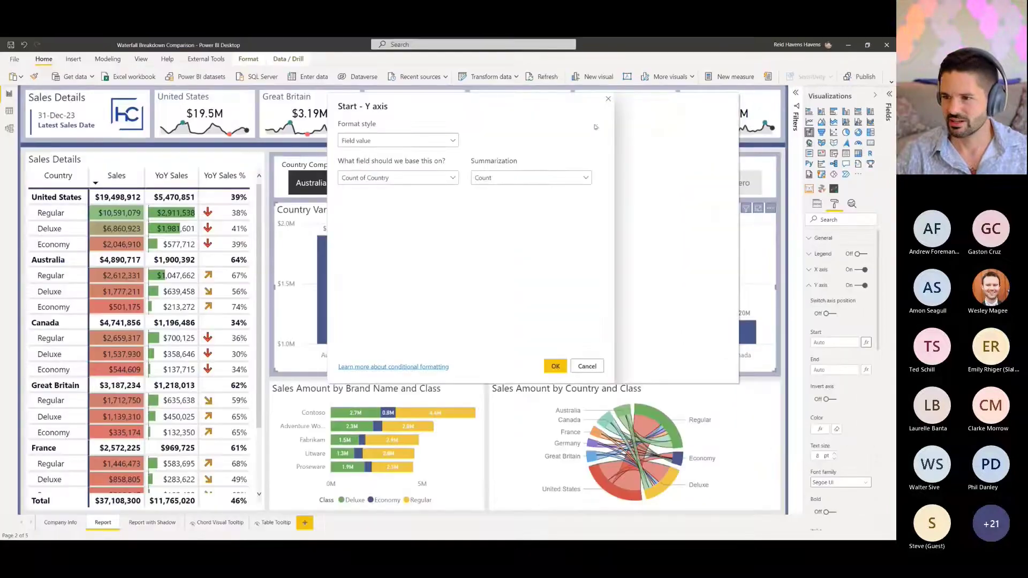
left_click_drag(595, 126, 587, 147)
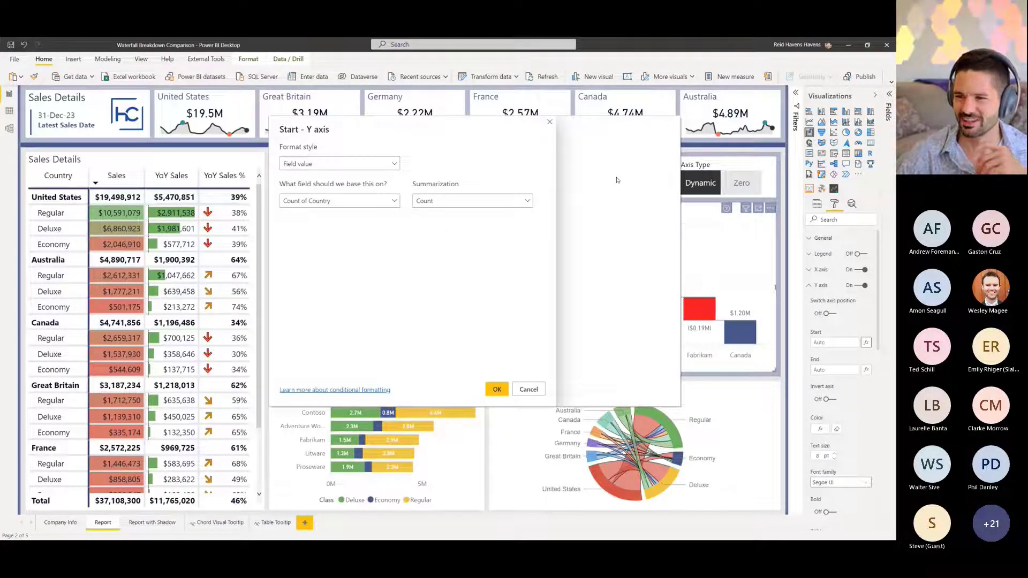
left_click_drag(456, 127, 392, 148)
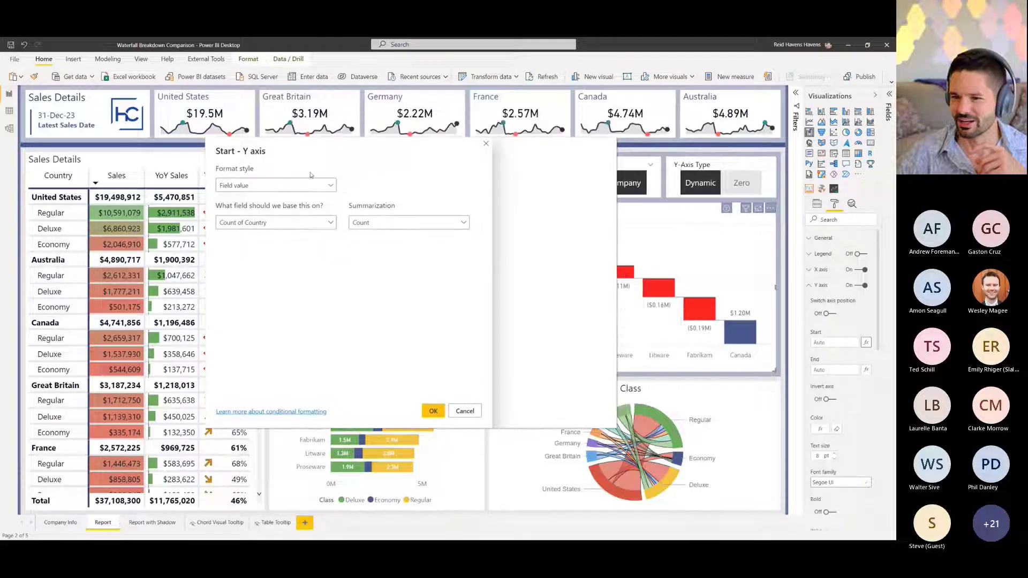
left_click(332, 189)
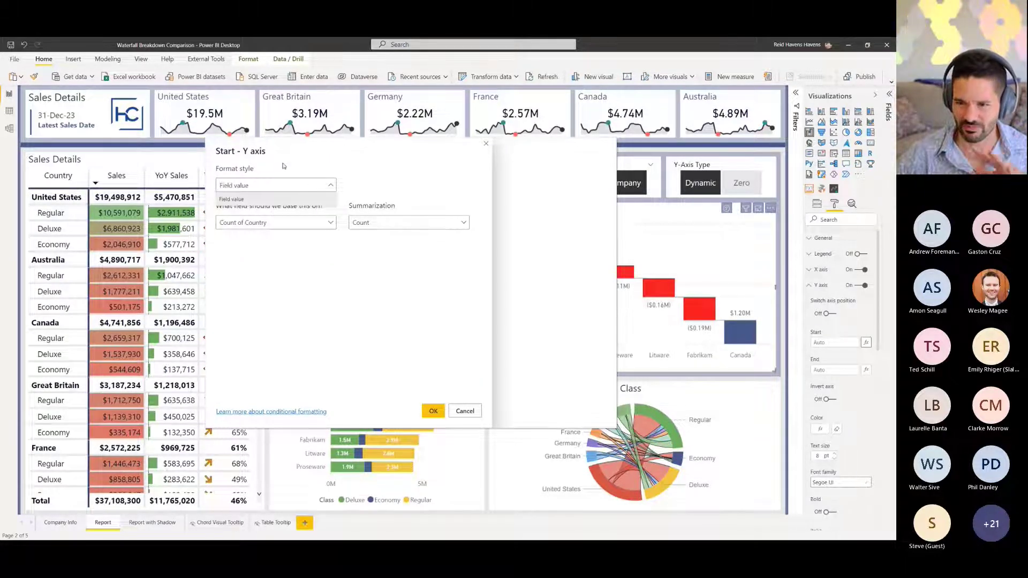
left_click(296, 185)
left_click(269, 223)
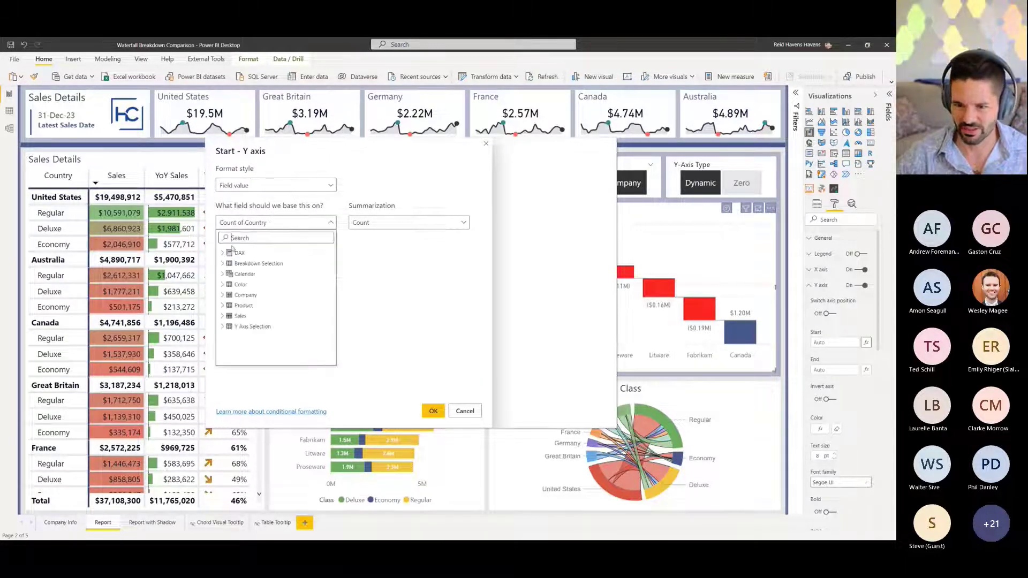
left_click(410, 371)
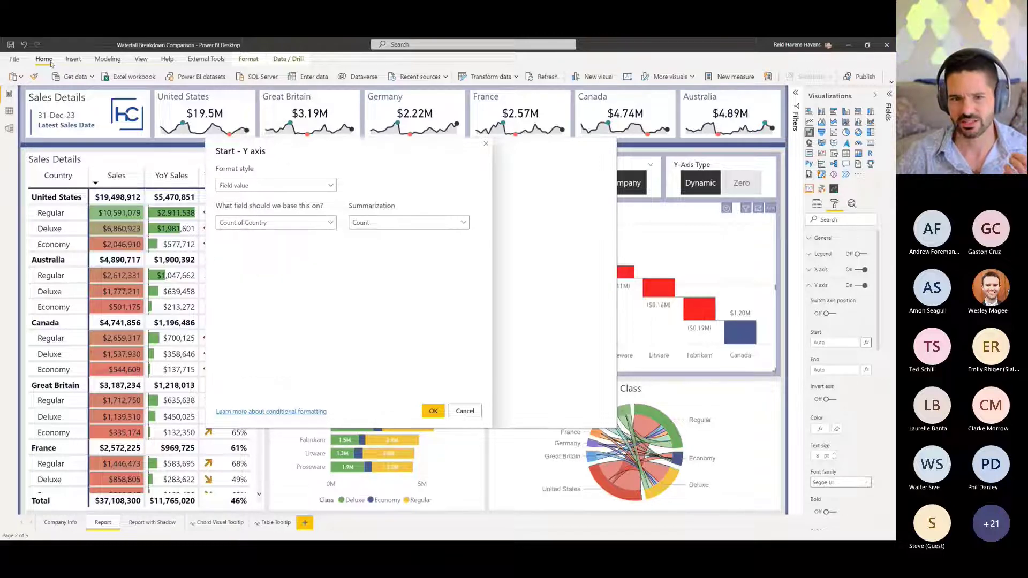
left_click(465, 411)
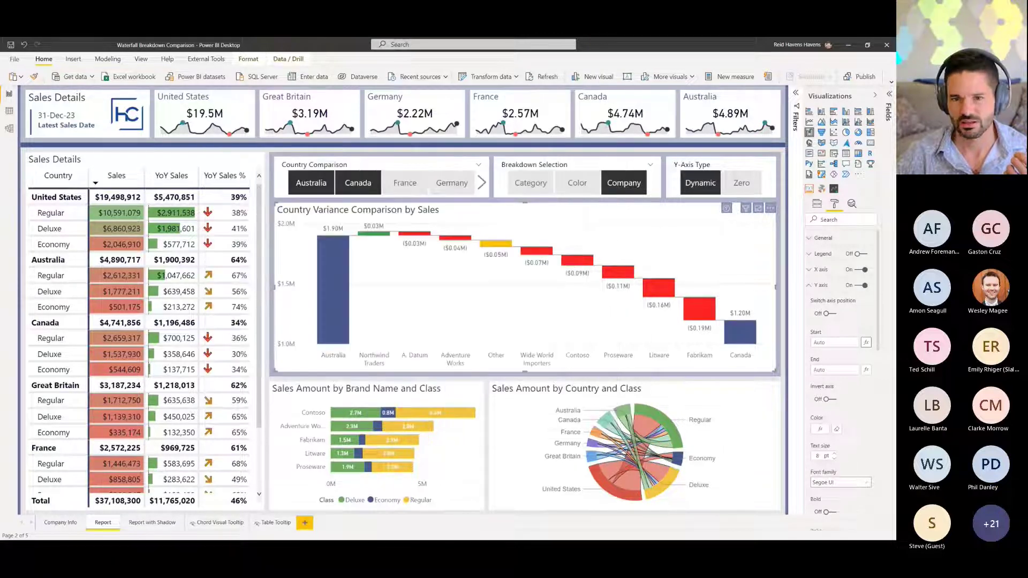
Step: Undo the reset of the Y-axis Start and check which field its formatting rule is based on
left_click(25, 46)
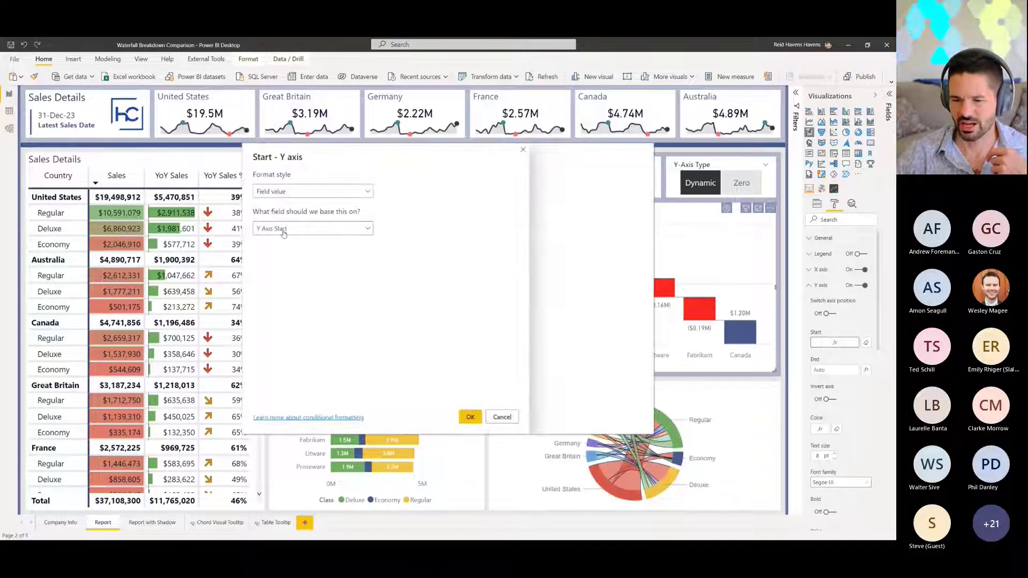
left_click(523, 149)
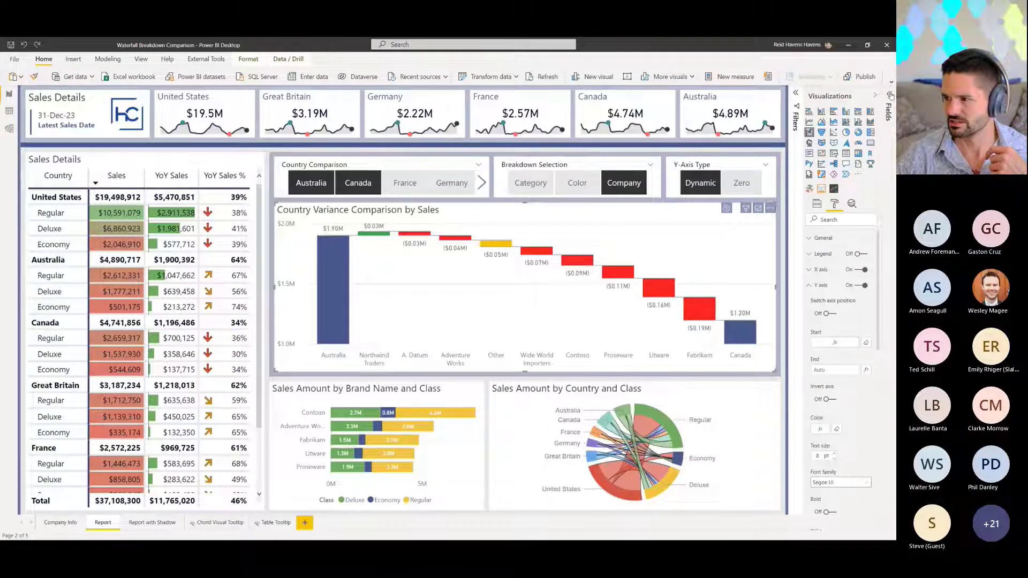
Step: Search the fields for axis and open the DAX formula of the Y Axis Start measure at a readable text size
left_click(891, 95)
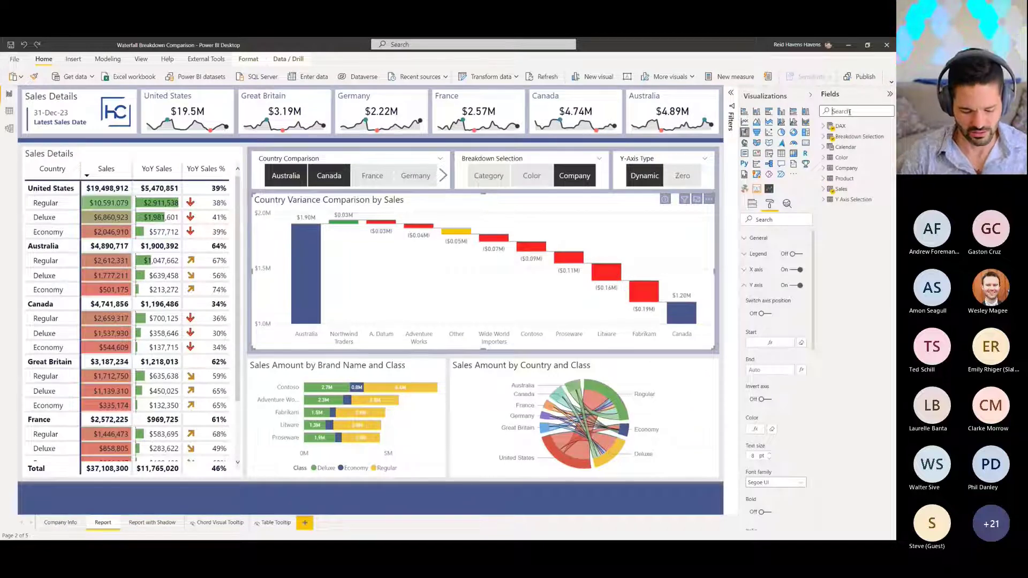
type("axis")
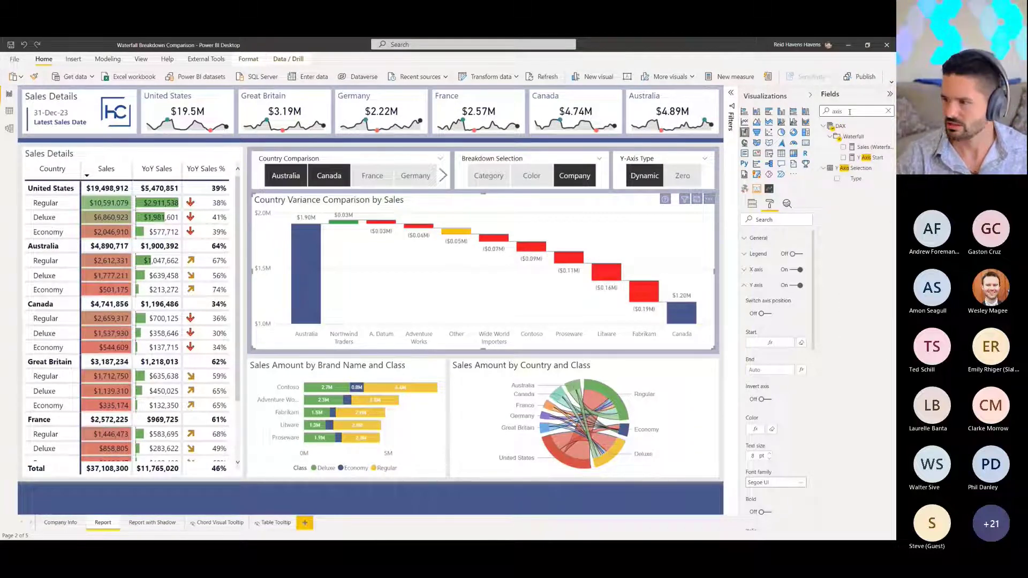
left_click(869, 158)
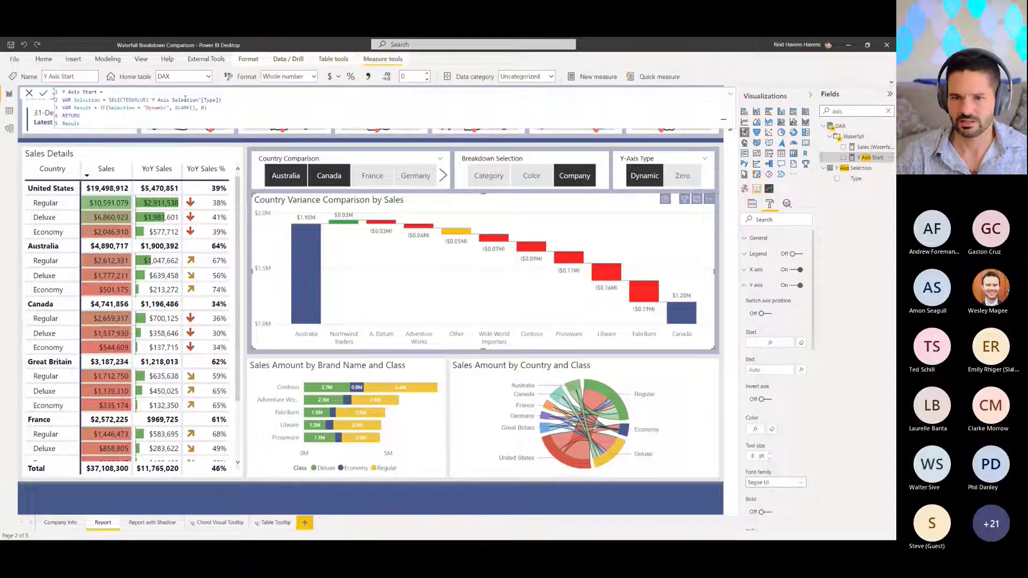
scroll(178, 116, "up", 8)
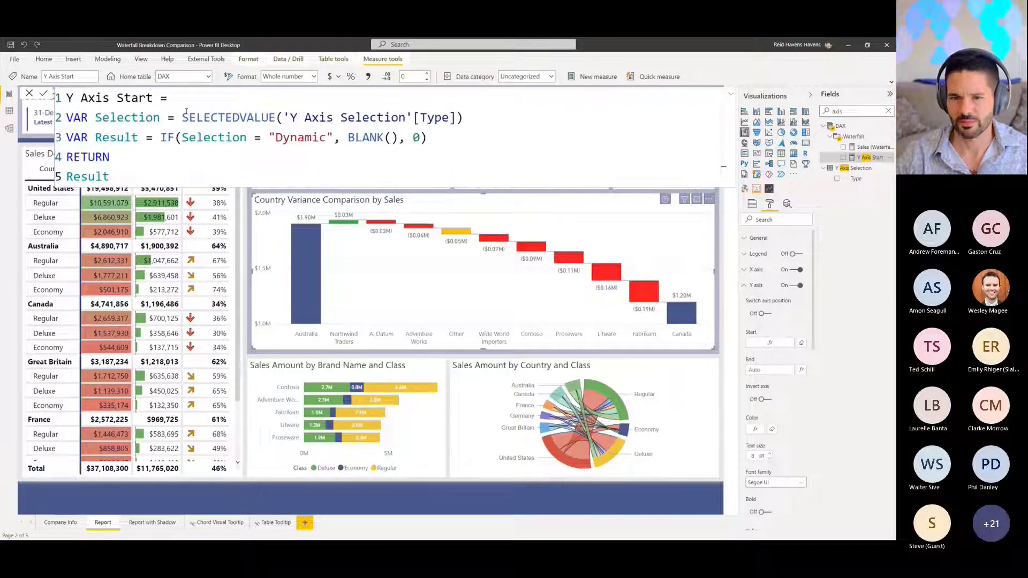
scroll(178, 116, "down", 2)
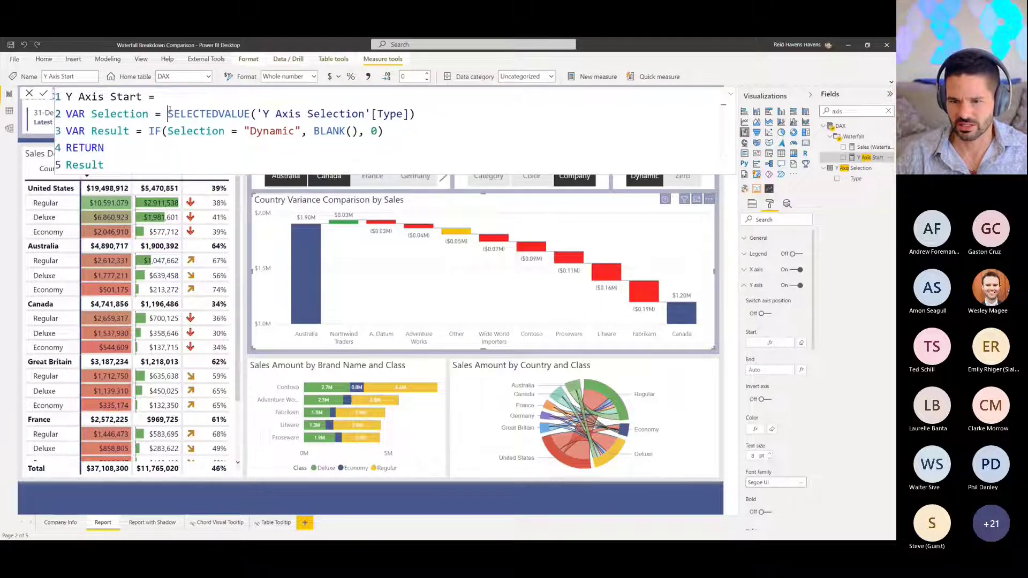
Step: Examine the Y Axis Start formula: the SELECTEDVALUE variable, the IF test for "Dynamic", and its BLANK() and 0 outcomes
double_click(169, 110)
left_click_drag(420, 113, 168, 114)
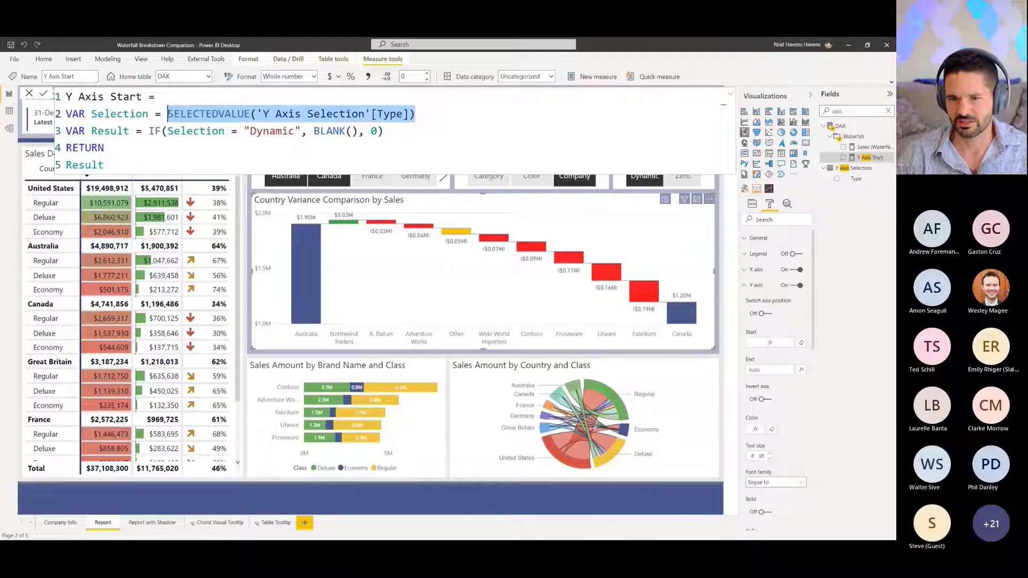
left_click(731, 95)
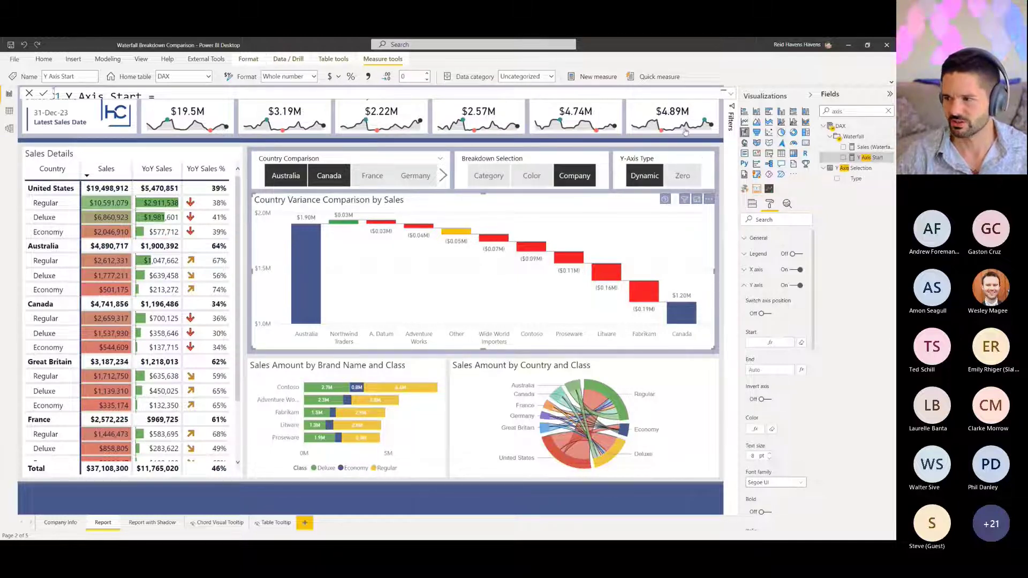
left_click(730, 94)
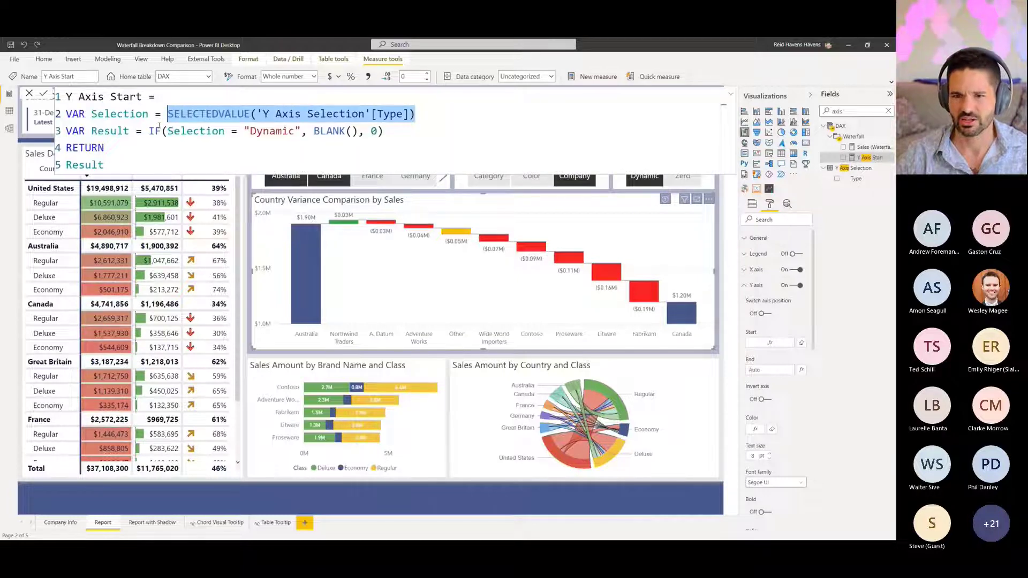
left_click_drag(156, 130, 308, 130)
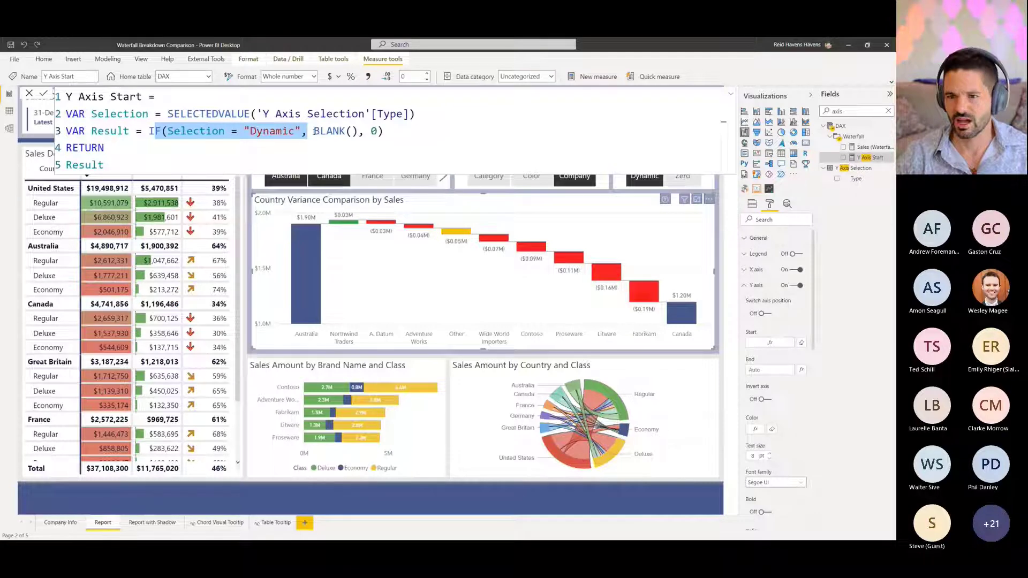
left_click_drag(313, 131, 359, 131)
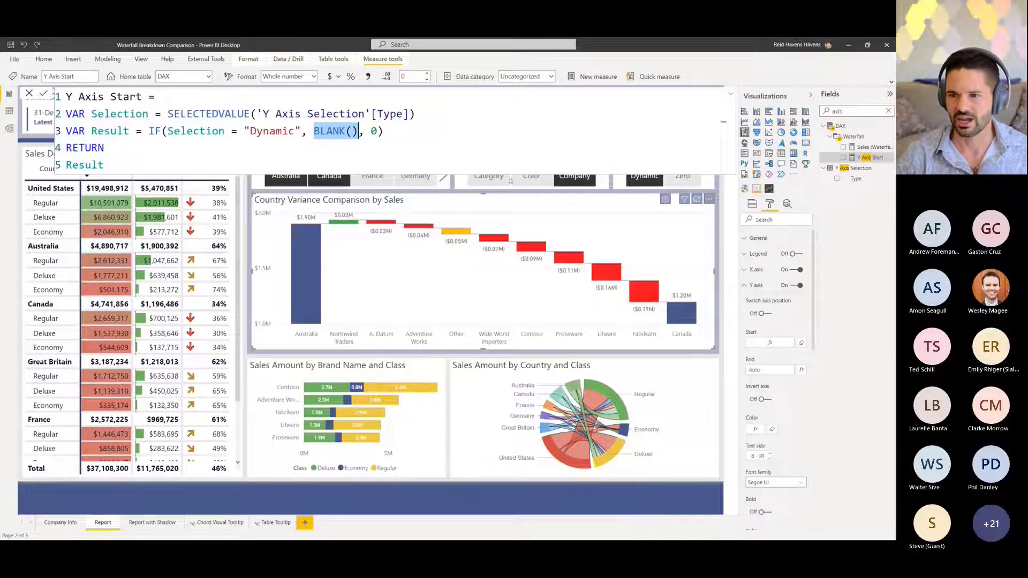
double_click(373, 131)
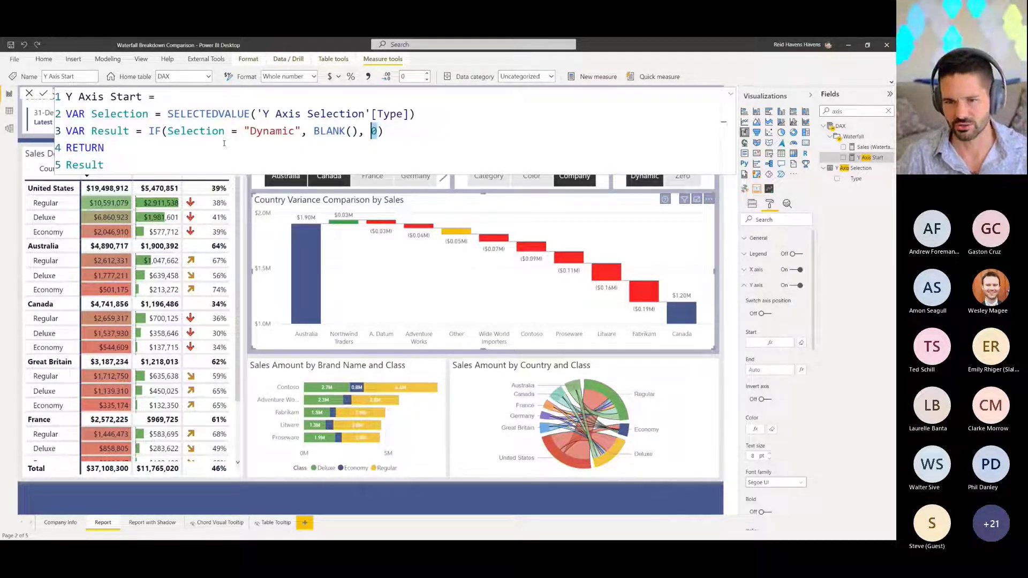
key("Right")
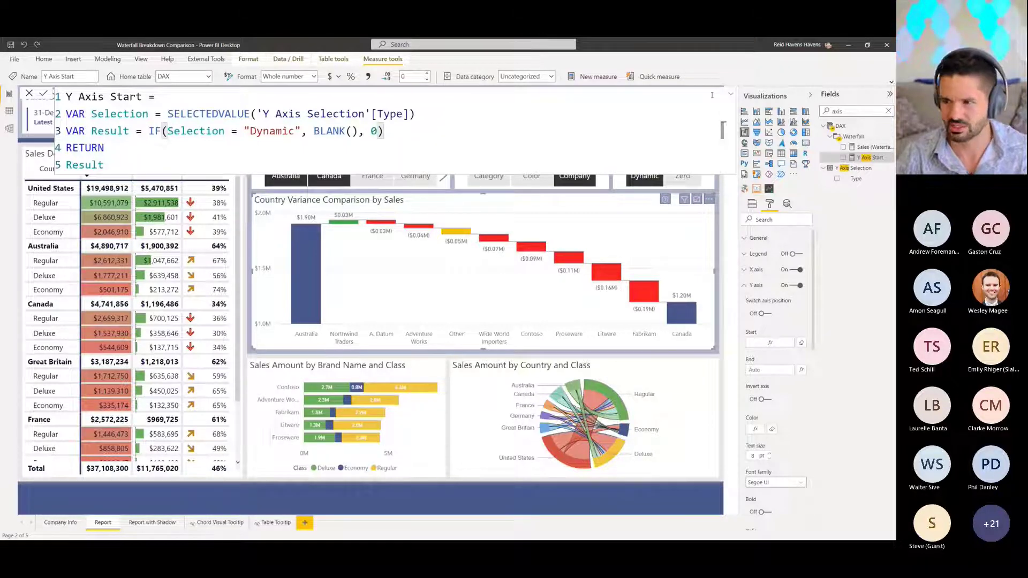
left_click(731, 94)
left_click(731, 94)
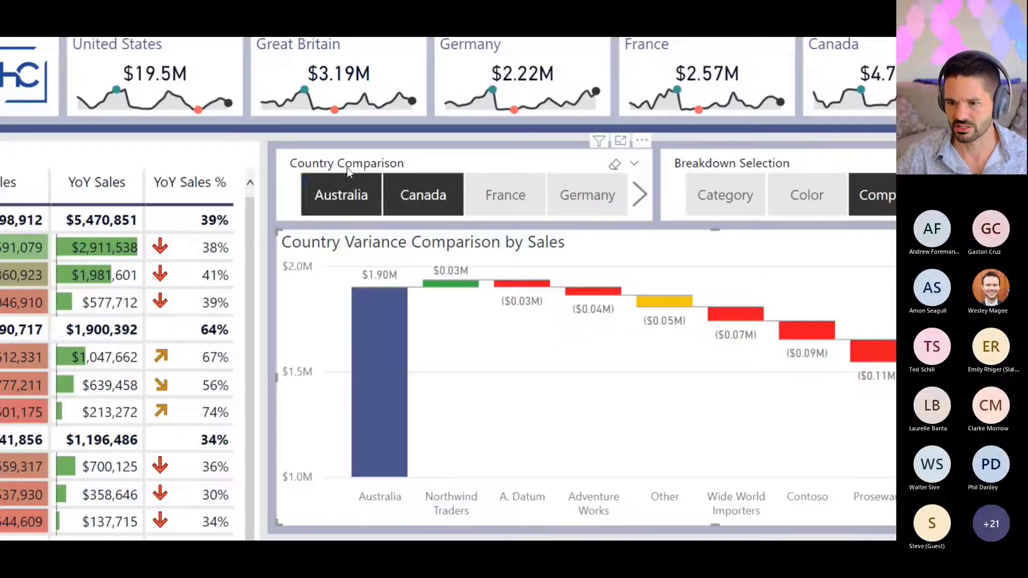
Step: Compare the waterfall chart's title with no country, Australia and Canada, and only Australia selected in the Country Comparison slicer
left_click(339, 182)
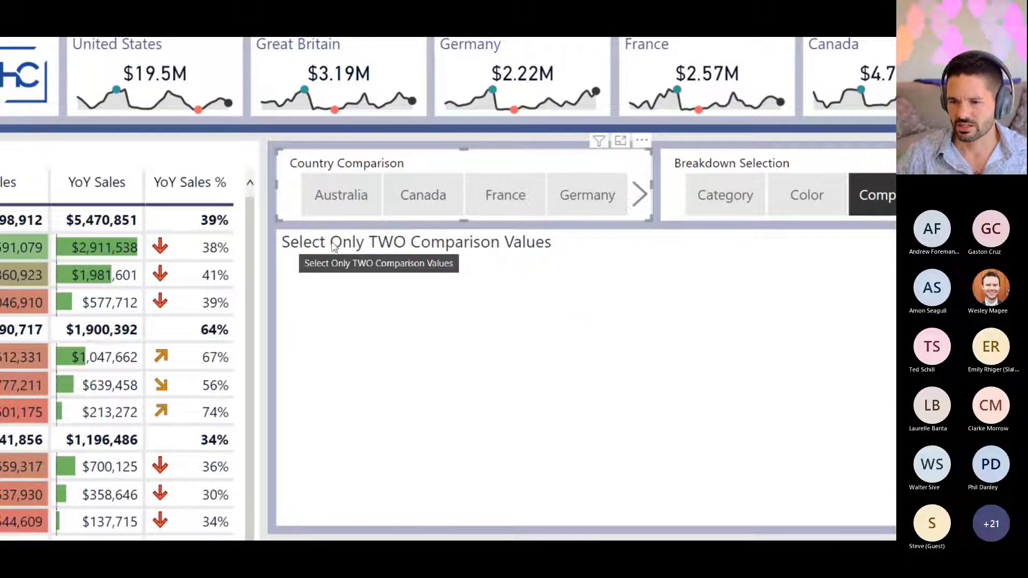
left_click(355, 200)
left_click(423, 195)
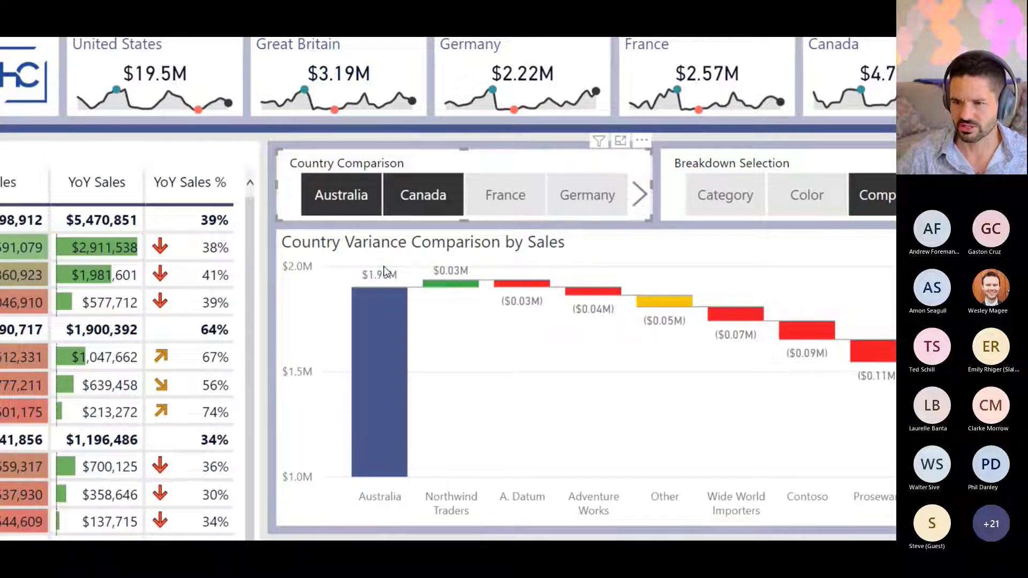
left_click(421, 194)
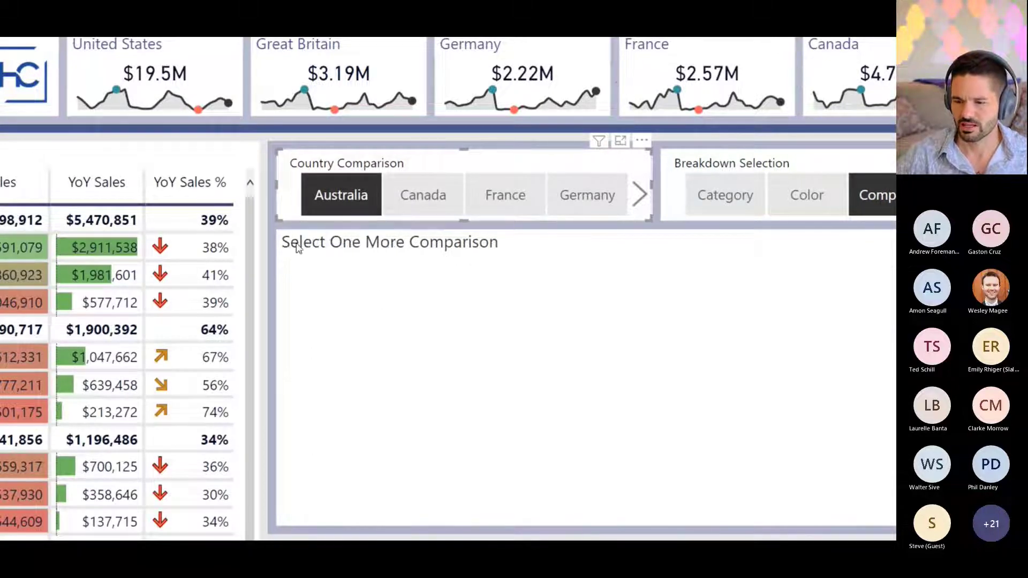
left_click(424, 195)
Step: Add France to the Country Comparison selection and remove Australia, leaving Canada and France compared in the waterfall chart
left_click(505, 187)
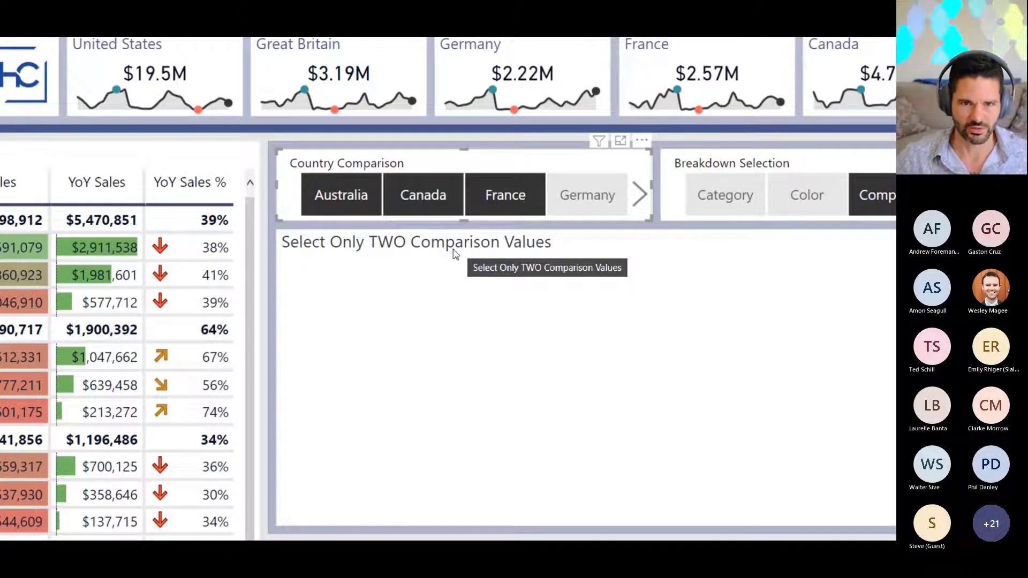
left_click(339, 195)
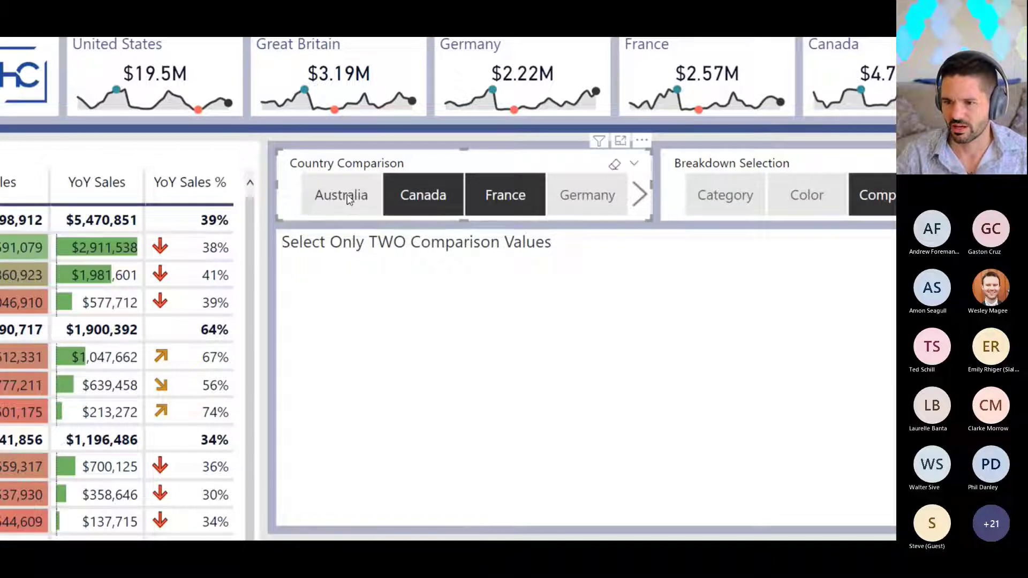
scroll(369, 472, "down", 1)
scroll(408, 431, "right", 5)
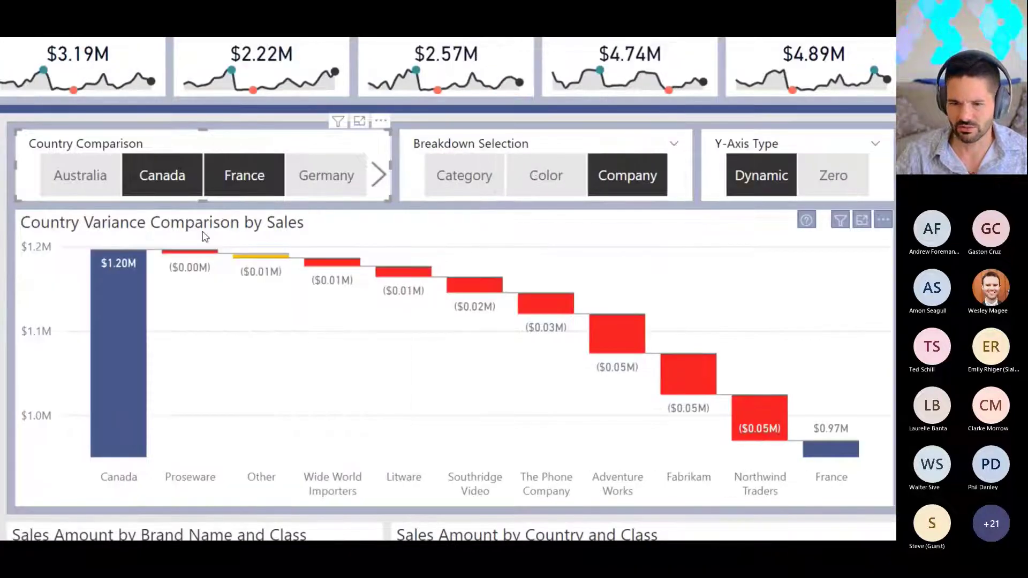
scroll(202, 232, "left", 1)
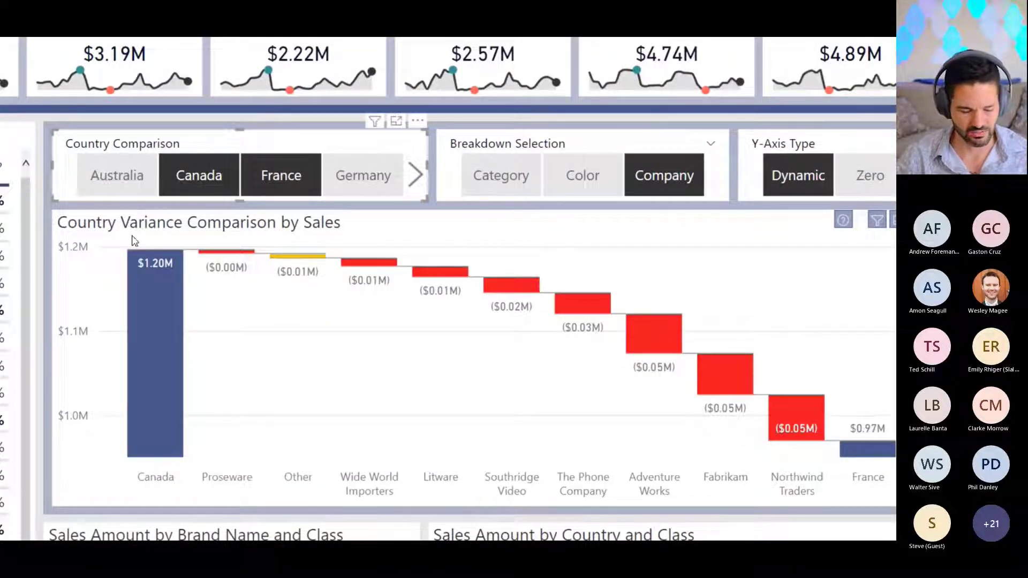
scroll(135, 240, "down", 5)
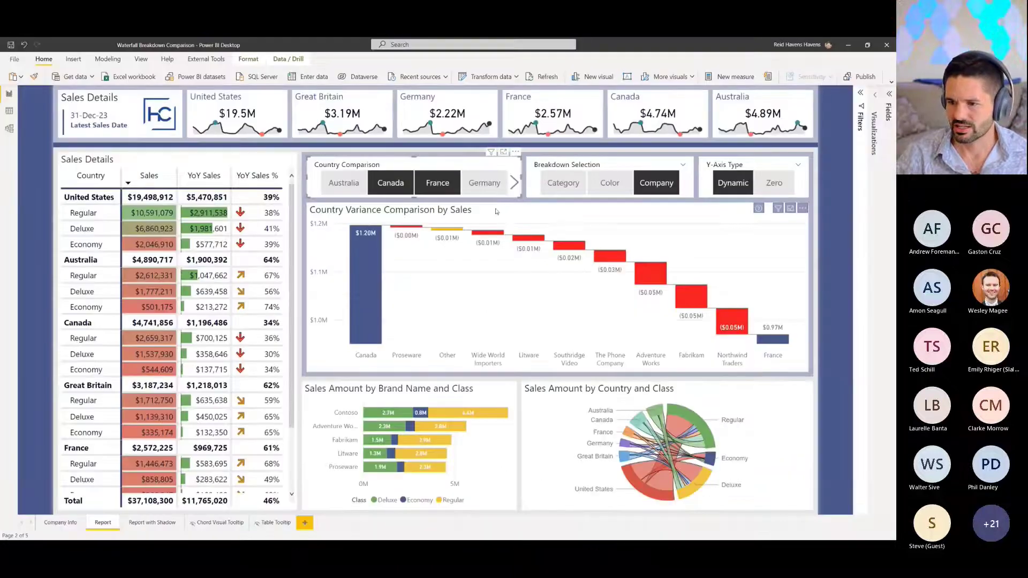
Step: Show the waterfall chart's format settings and leave only Canada selected in the Country Comparison slicer
left_click(497, 211)
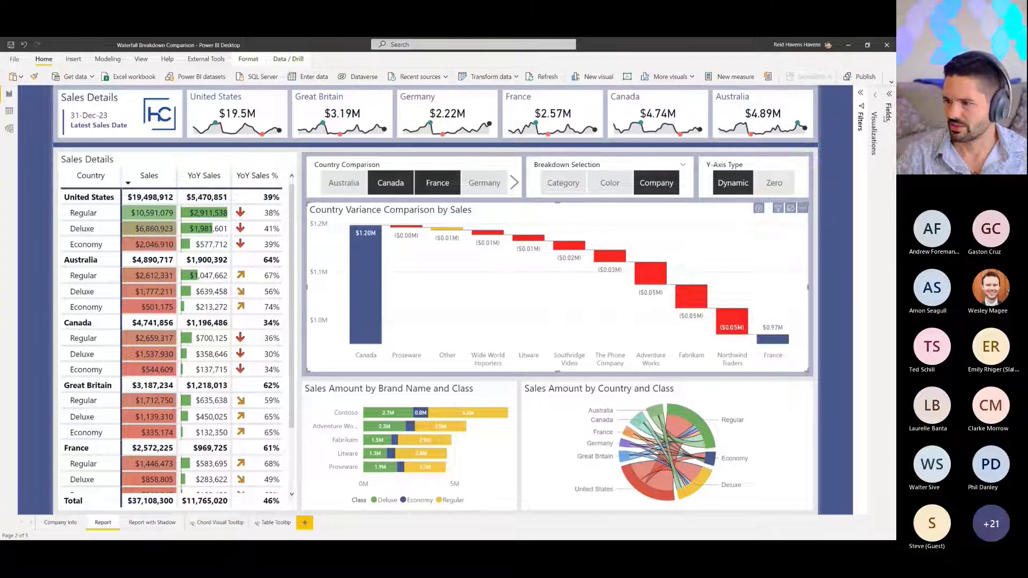
left_click(878, 97)
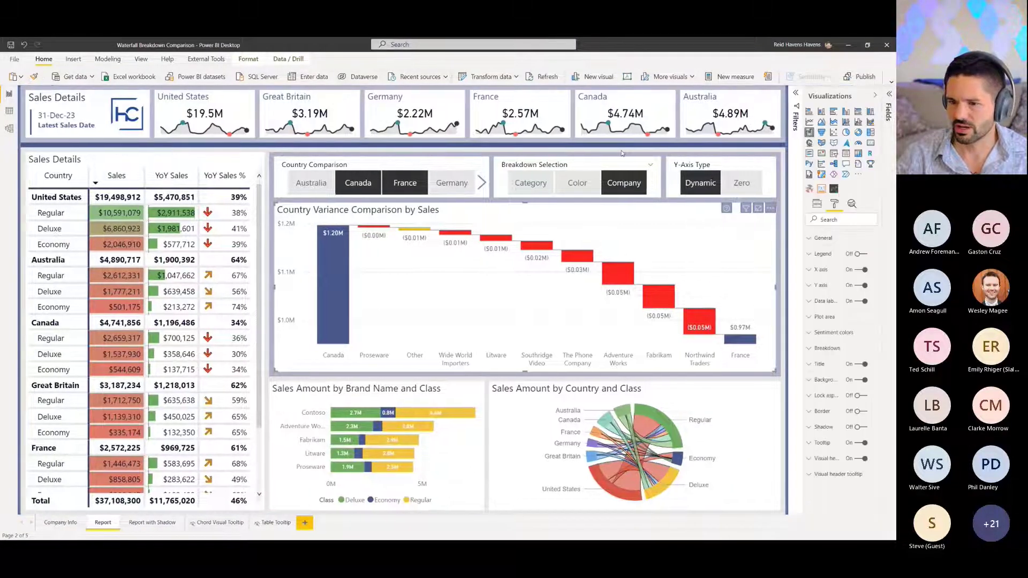
left_click(391, 191)
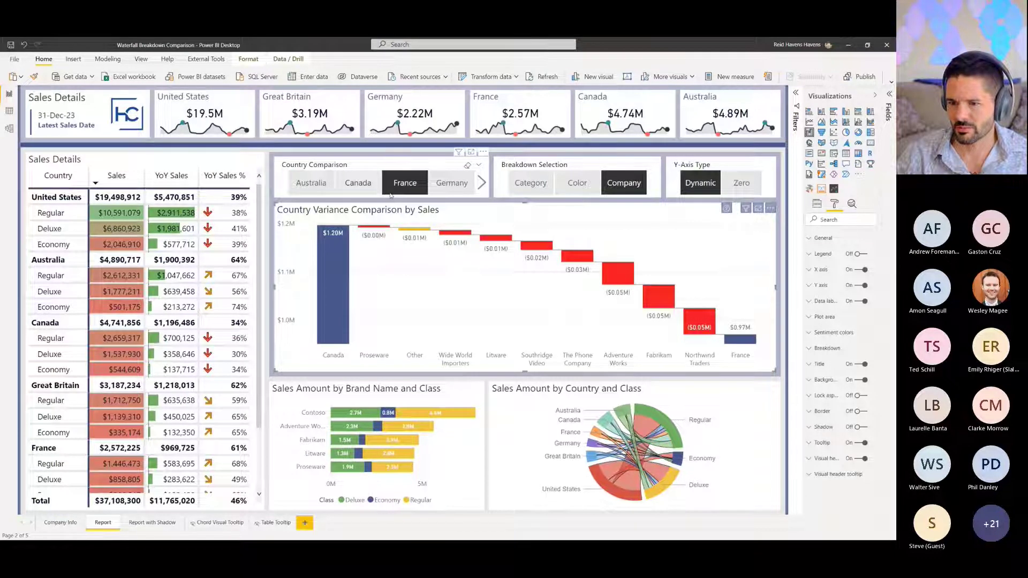
left_click(357, 183)
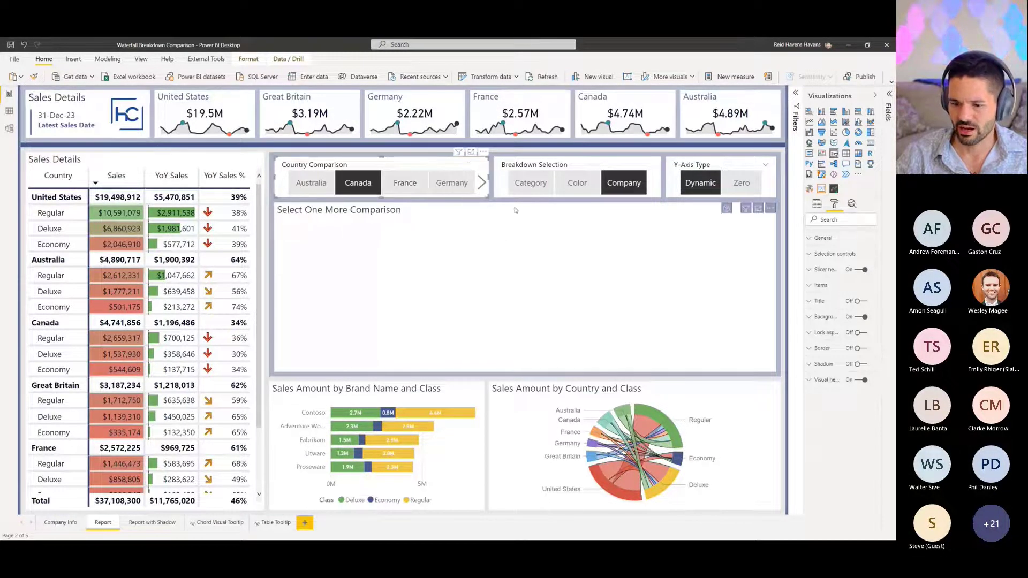
Step: Inspect which field the waterfall chart's conditional title text is based on, leaving the setting as it is
left_click(465, 238)
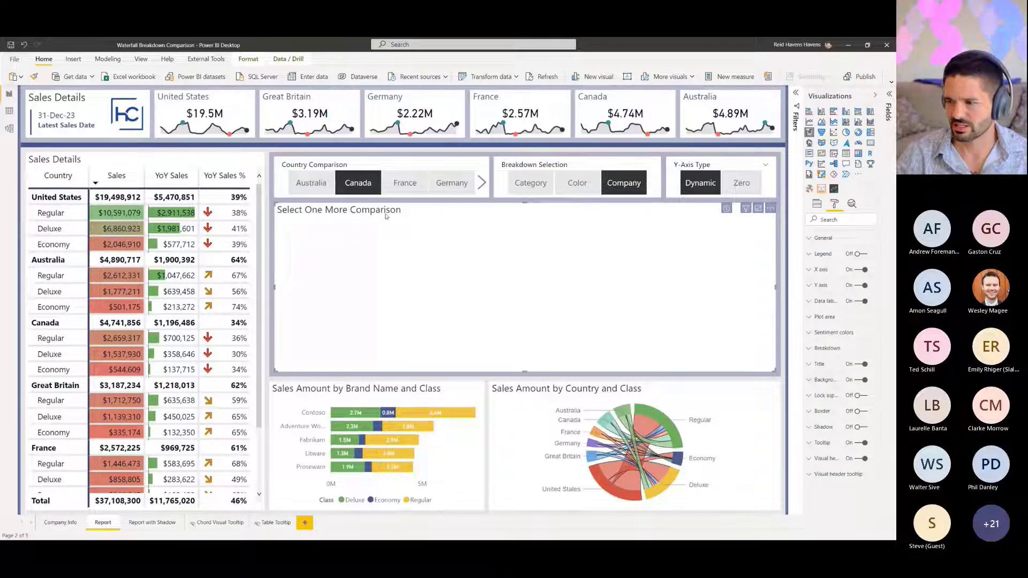
left_click(819, 364)
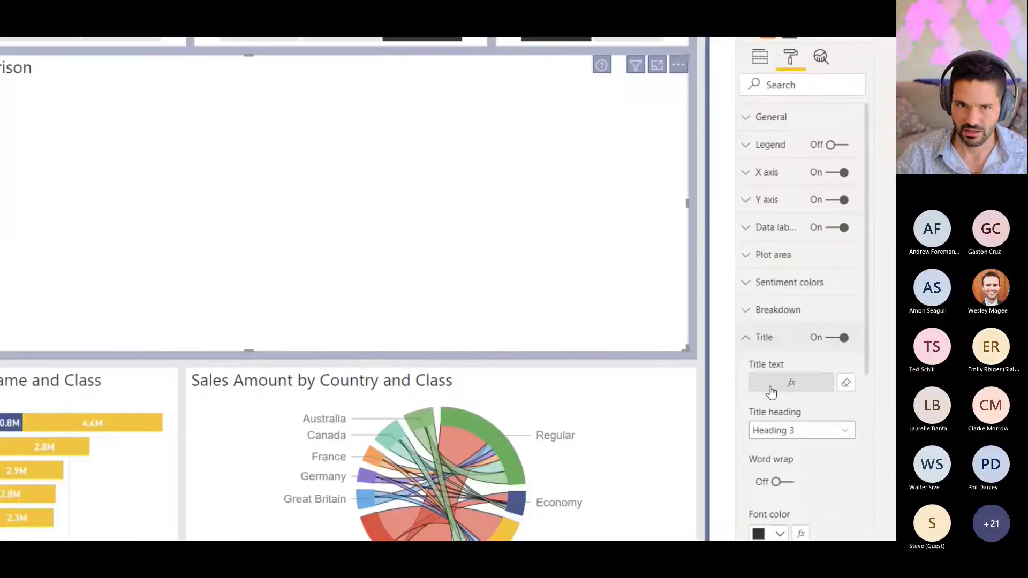
left_click(782, 389)
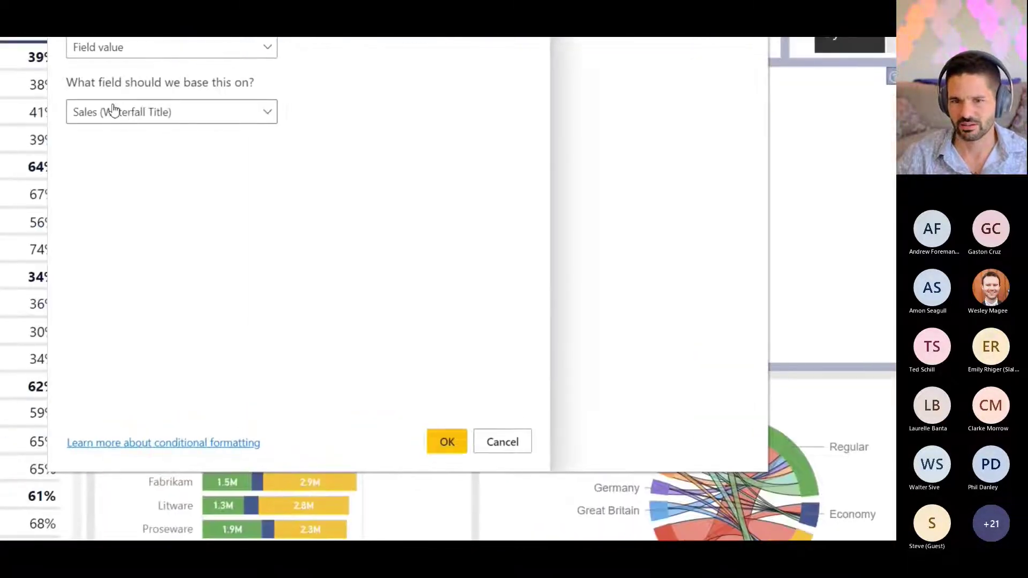
left_click(519, 446)
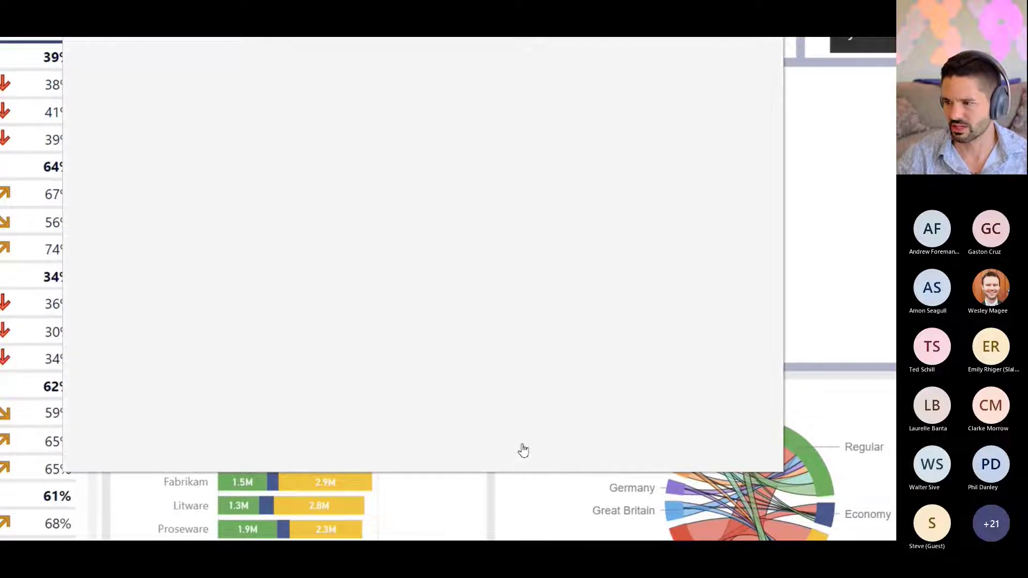
Step: Search the fields for title and open the full DAX formula of the Sales (Waterfall Title) measure at a larger text size
left_click(885, 104)
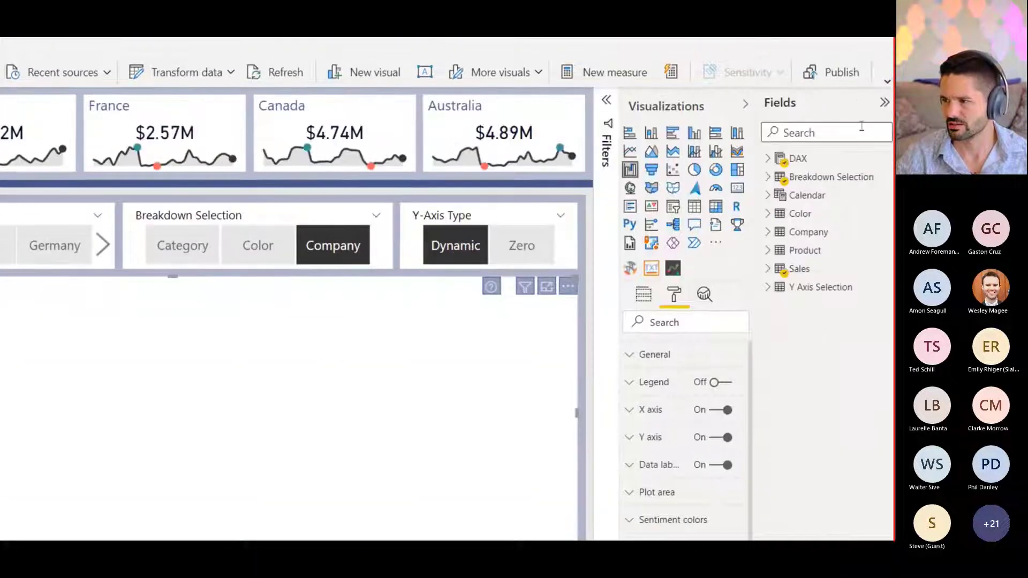
left_click(859, 133)
type("title")
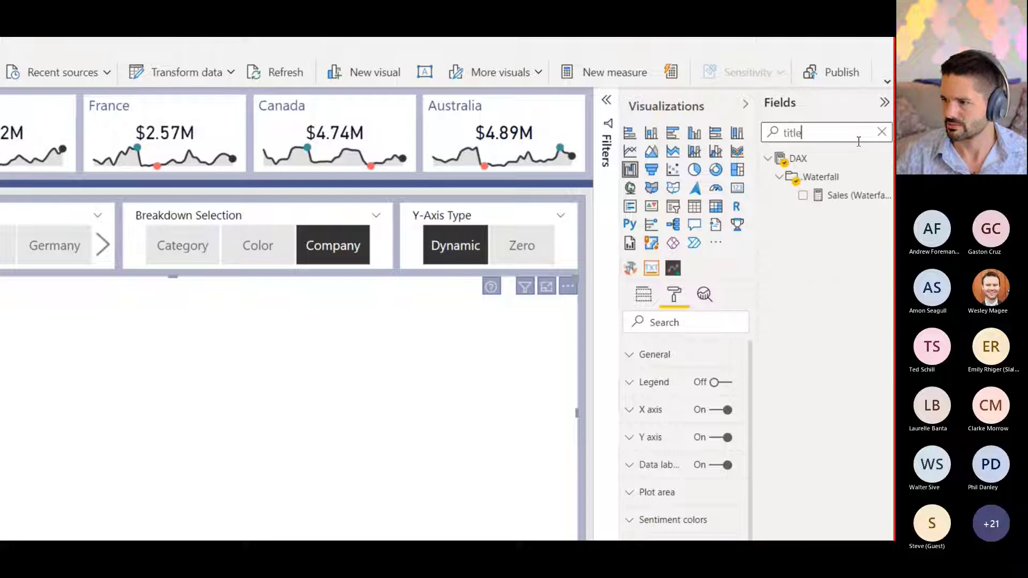
left_click(862, 193)
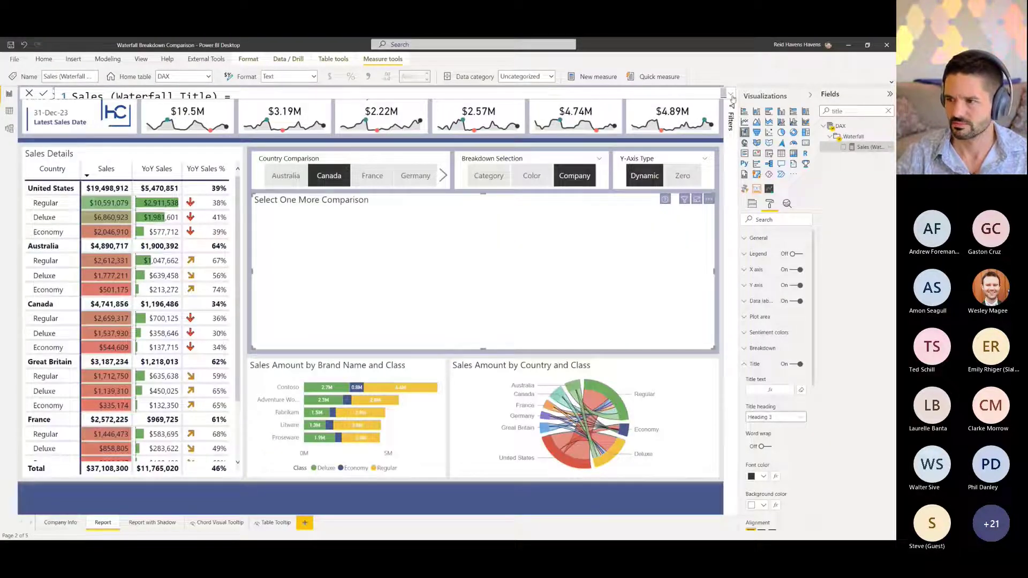
left_click(731, 95)
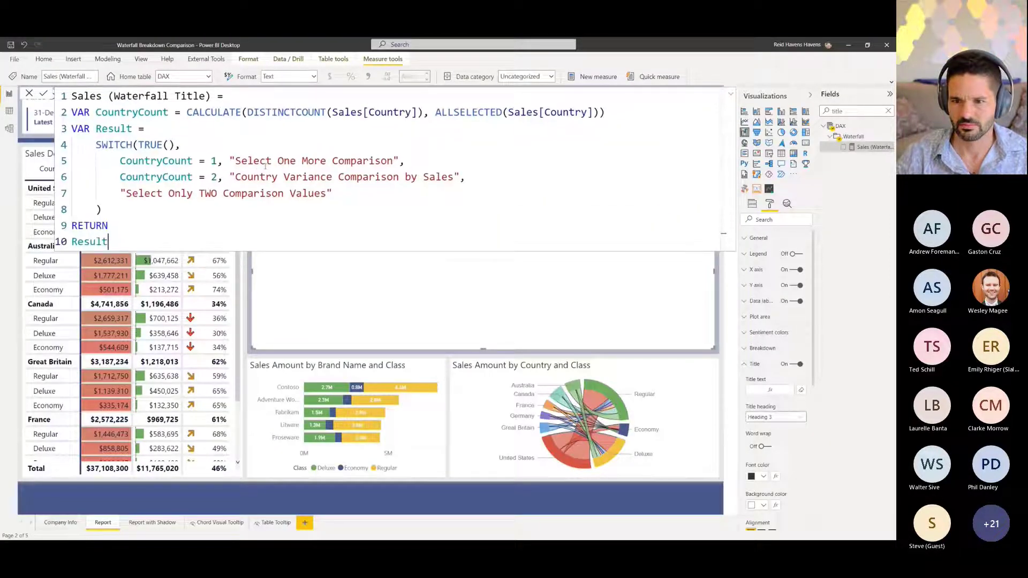
scroll(265, 165, "up", 3, "ctrl")
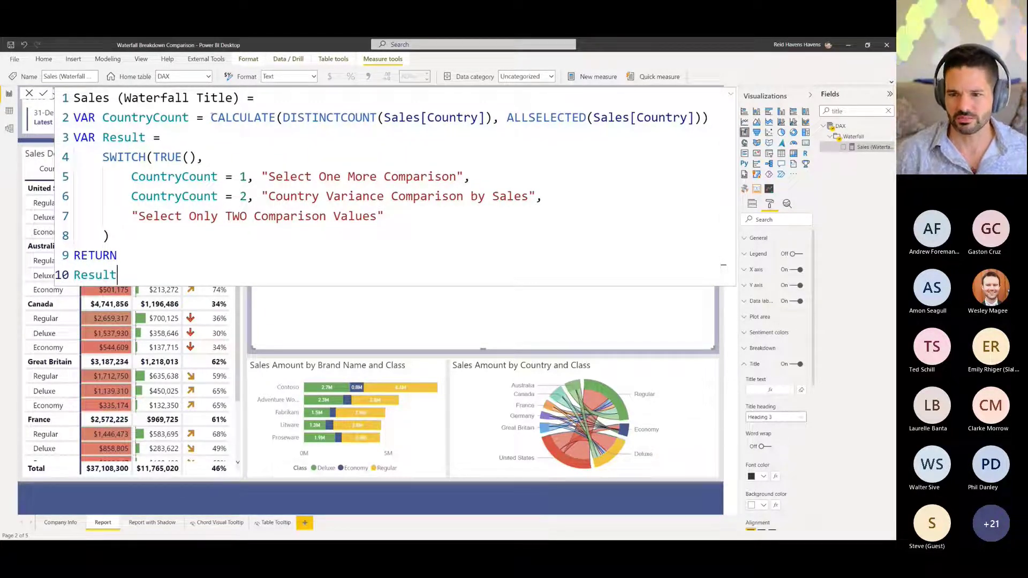
Step: Examine the Waterfall Title formula: the CountryCount variable and the SWITCH title texts for one, two or other country counts, then collapse it
left_click_drag(211, 118, 713, 120)
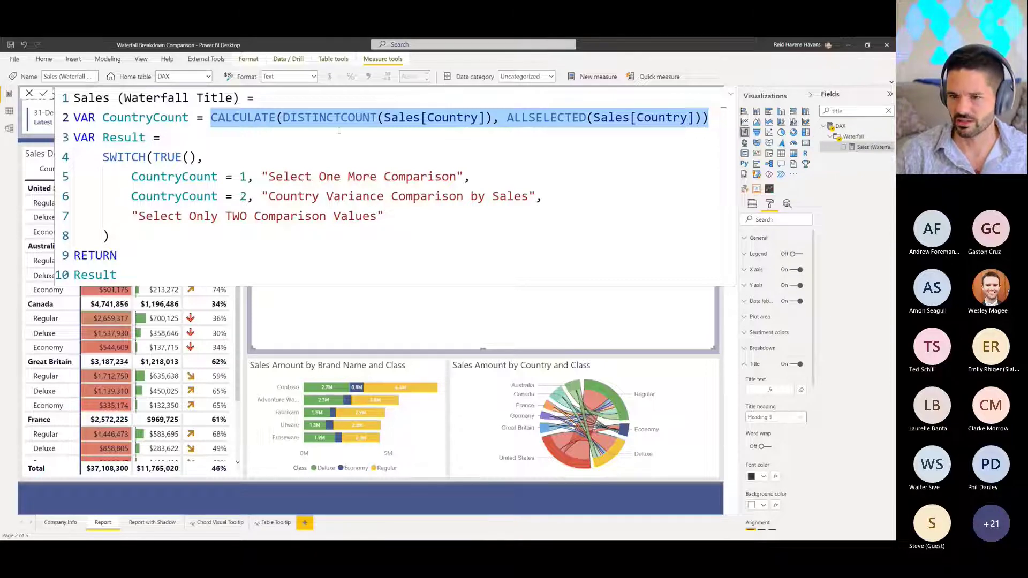
left_click(204, 157)
double_click(243, 176)
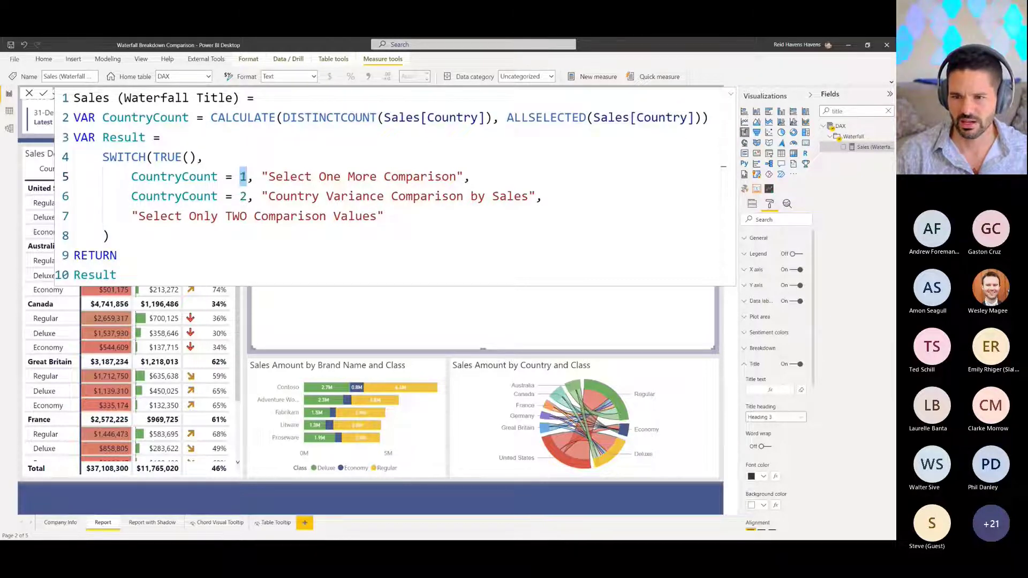
left_click_drag(267, 177, 463, 176)
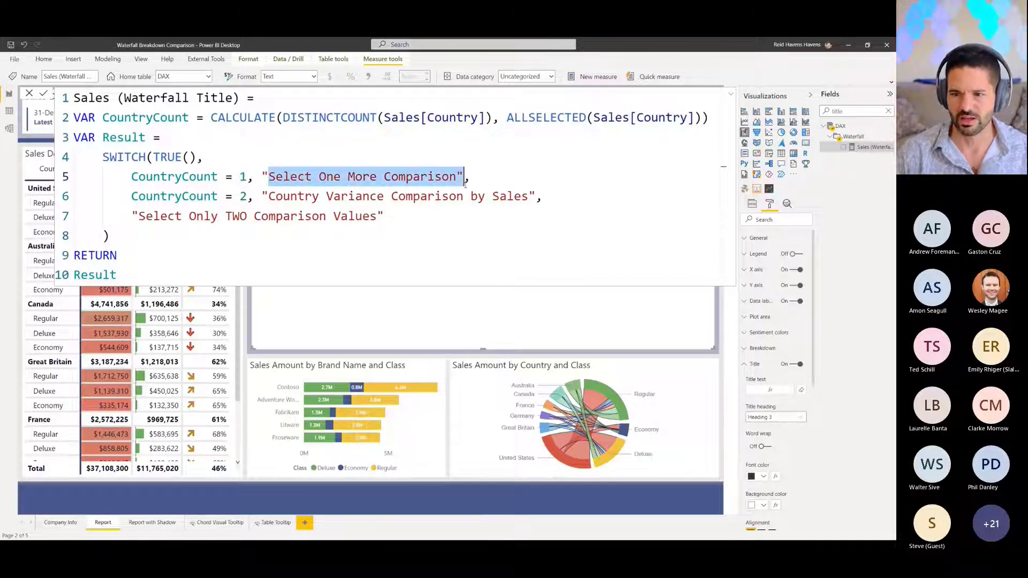
double_click(242, 197)
left_click(269, 196)
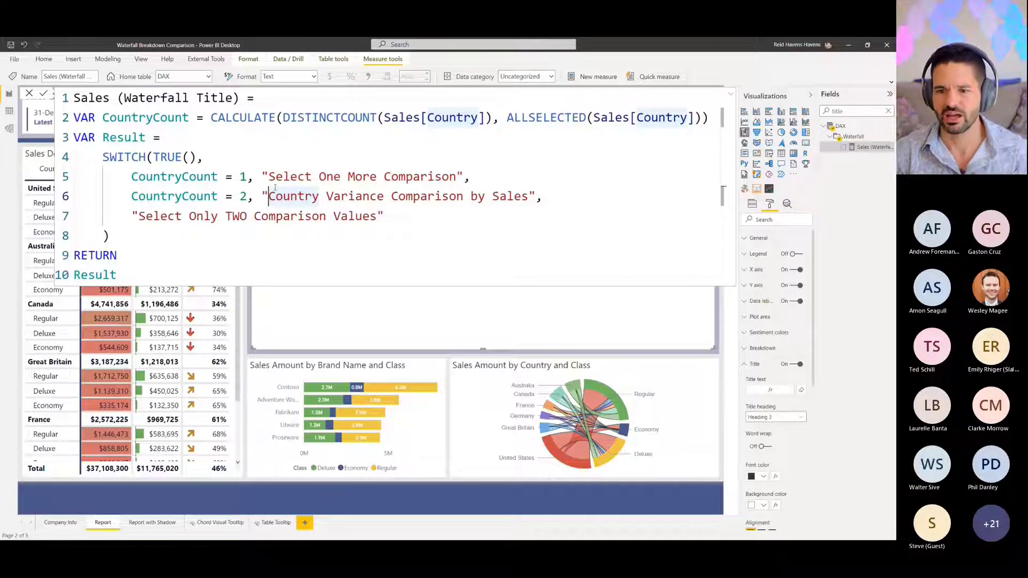
left_click_drag(400, 226, 134, 209)
left_click(147, 194)
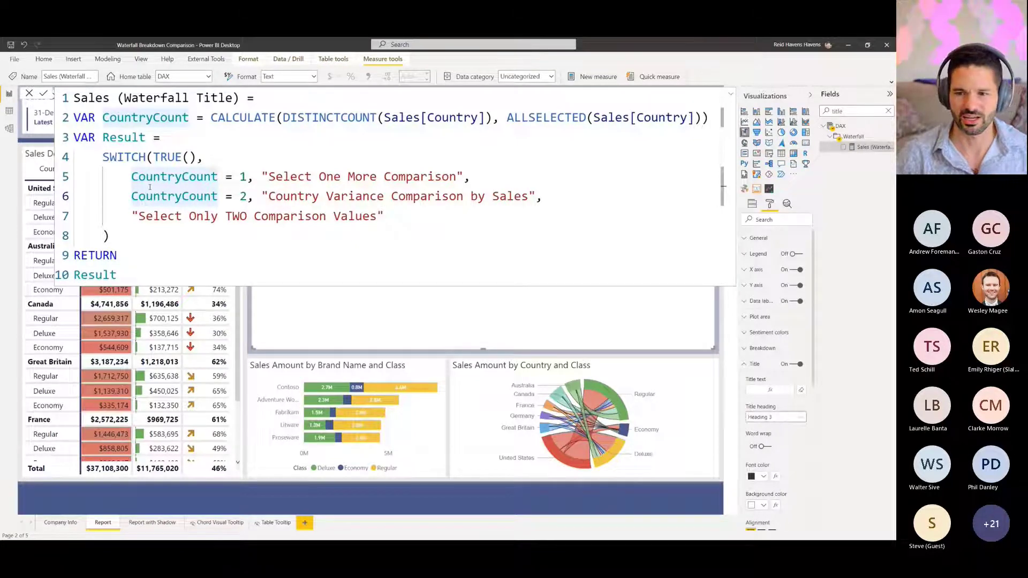
left_click(731, 93)
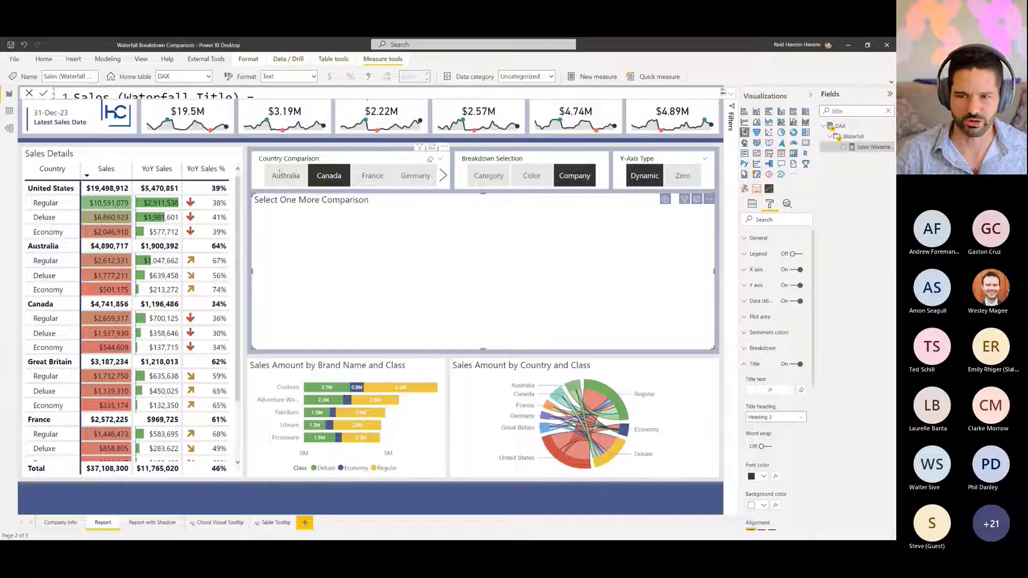
Step: Compare the waterfall chart's title with Australia and Canada, with France added, and with only Australia selected in the Country Comparison slicer
left_click(273, 176)
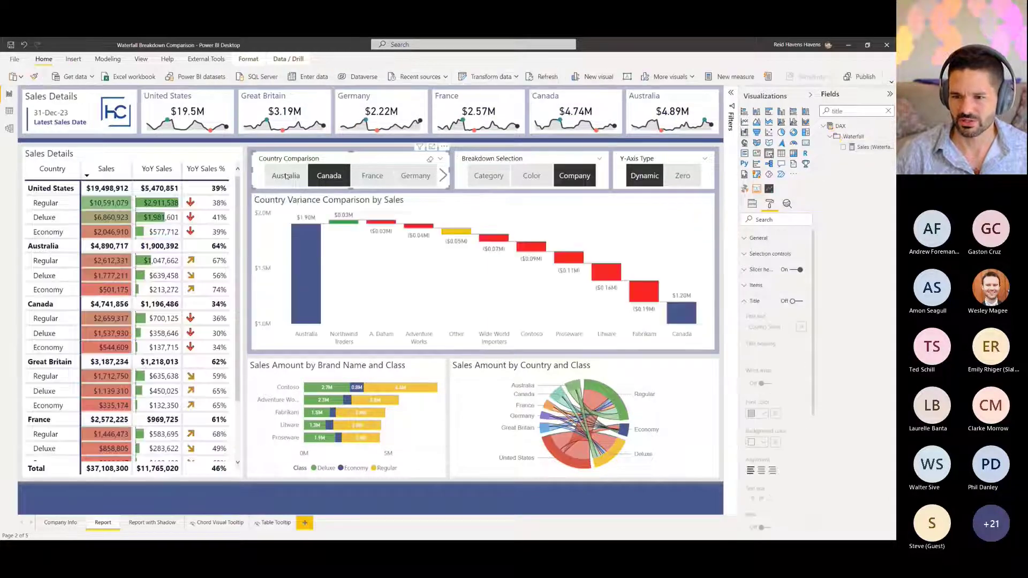
left_click(370, 181)
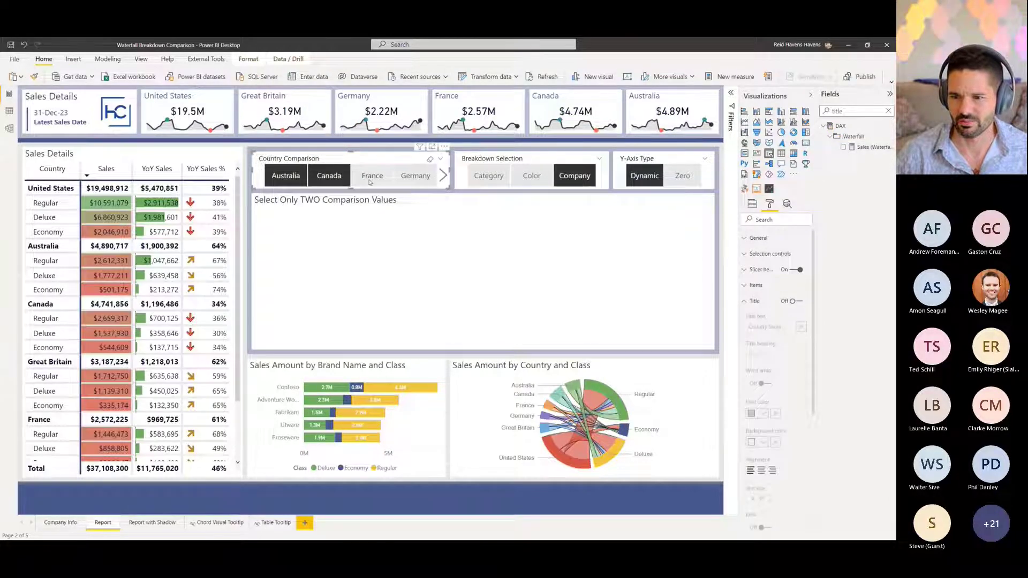
left_click(347, 183)
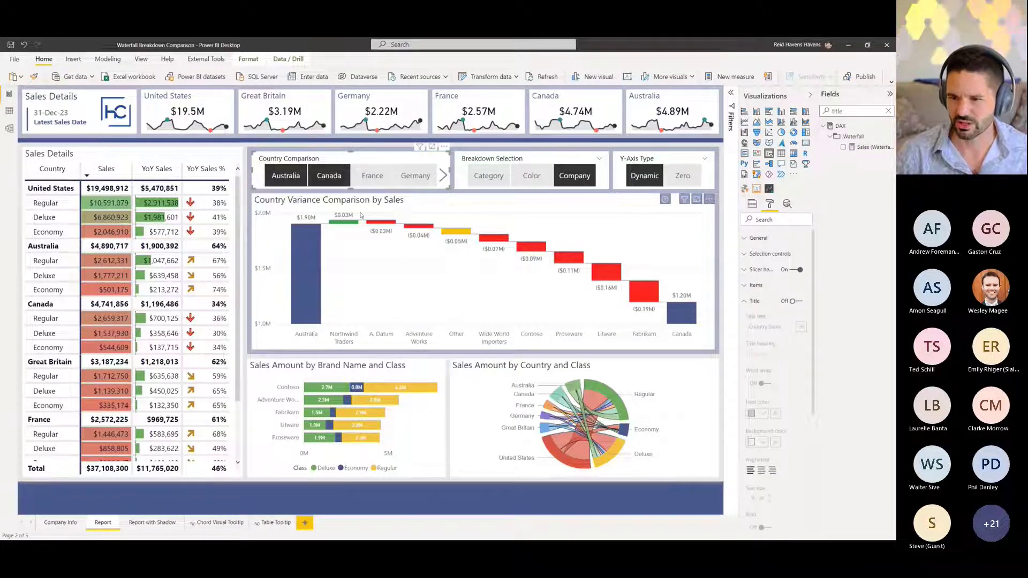
left_click(329, 175)
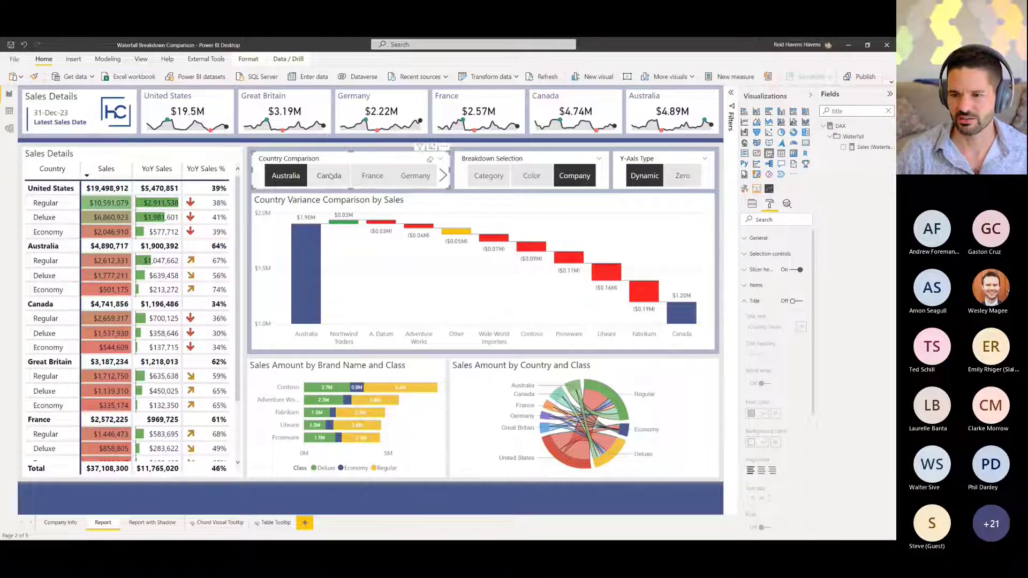
Step: Clear the conditional formatting from the waterfall chart's Y-axis label color and gridline color
left_click(318, 210)
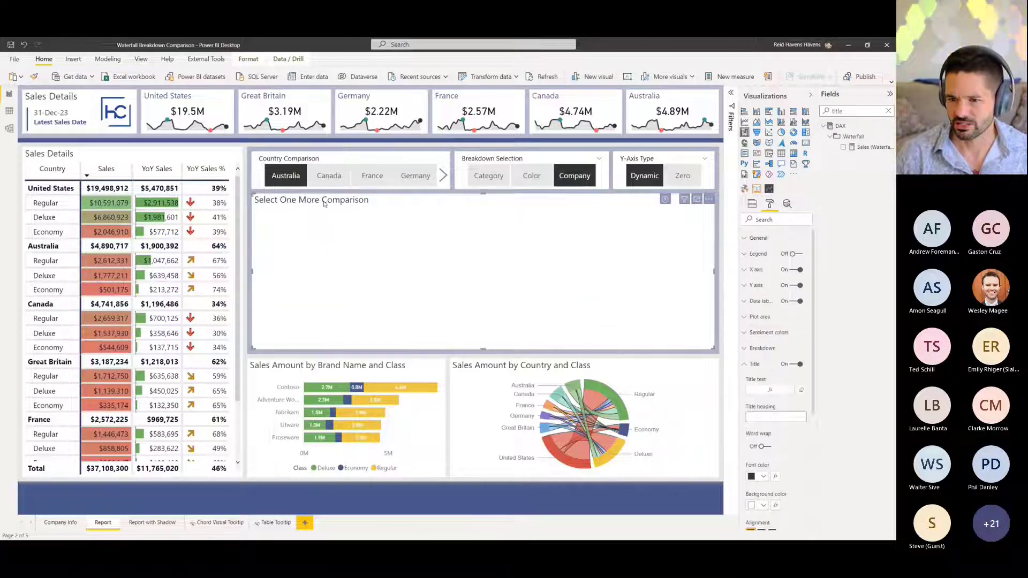
left_click(767, 286)
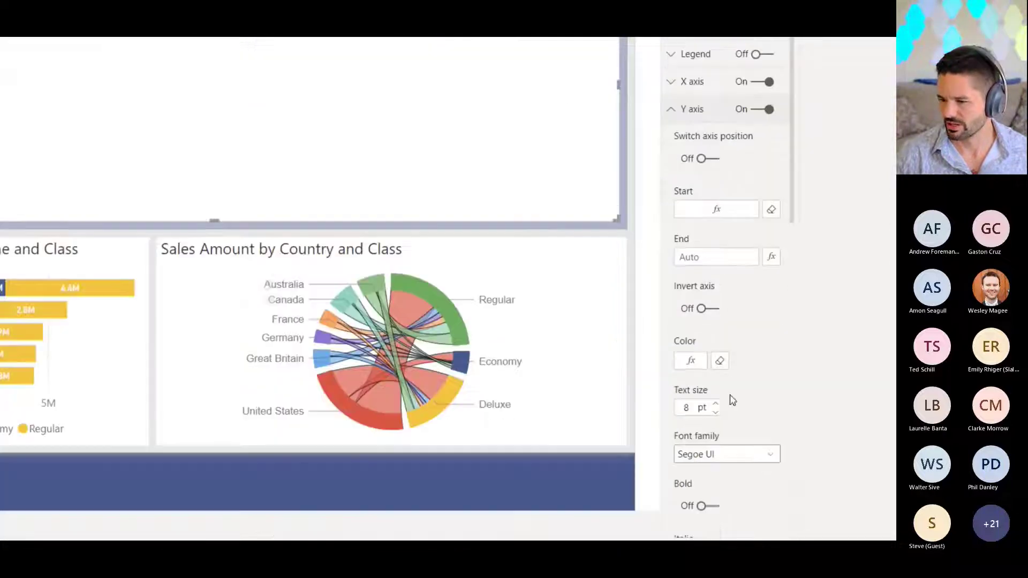
left_click(719, 362)
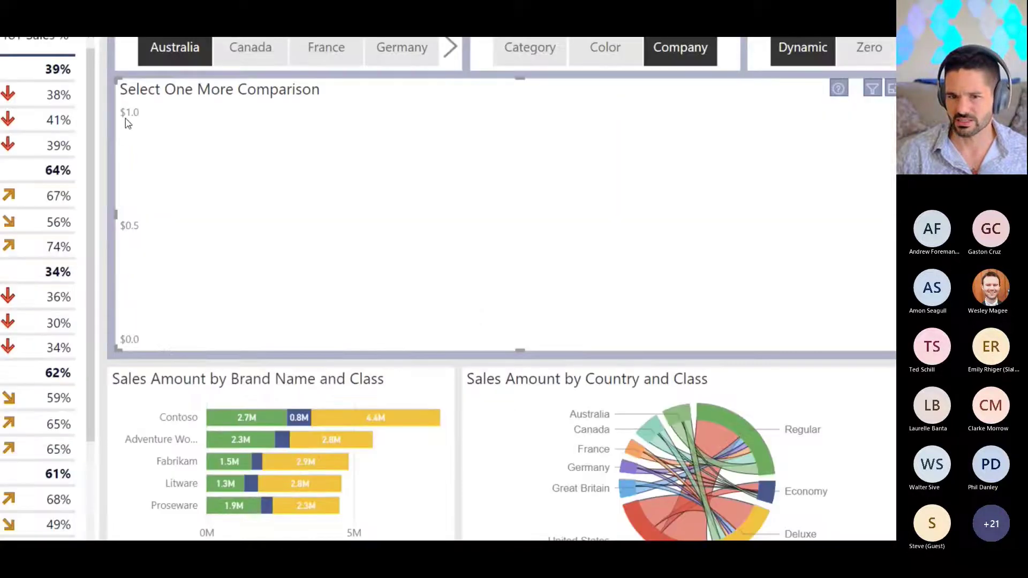
scroll(715, 422, "down", 10)
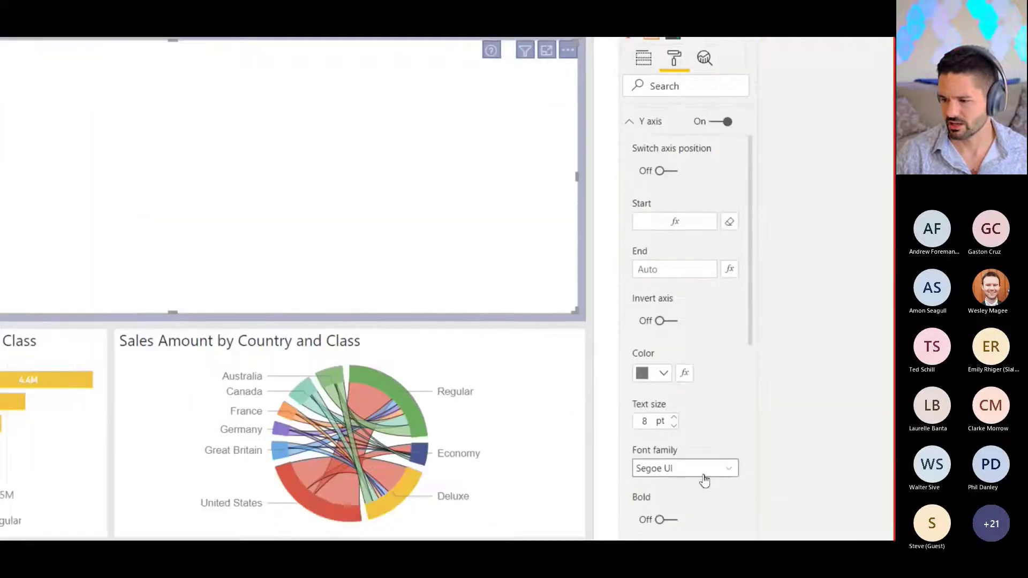
scroll(704, 418, "down", 2)
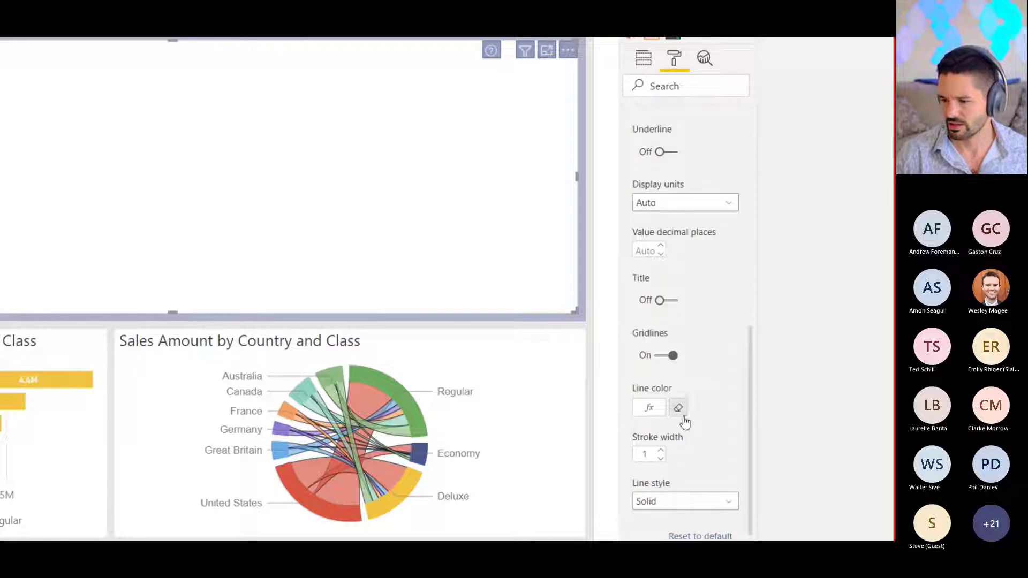
left_click(678, 408)
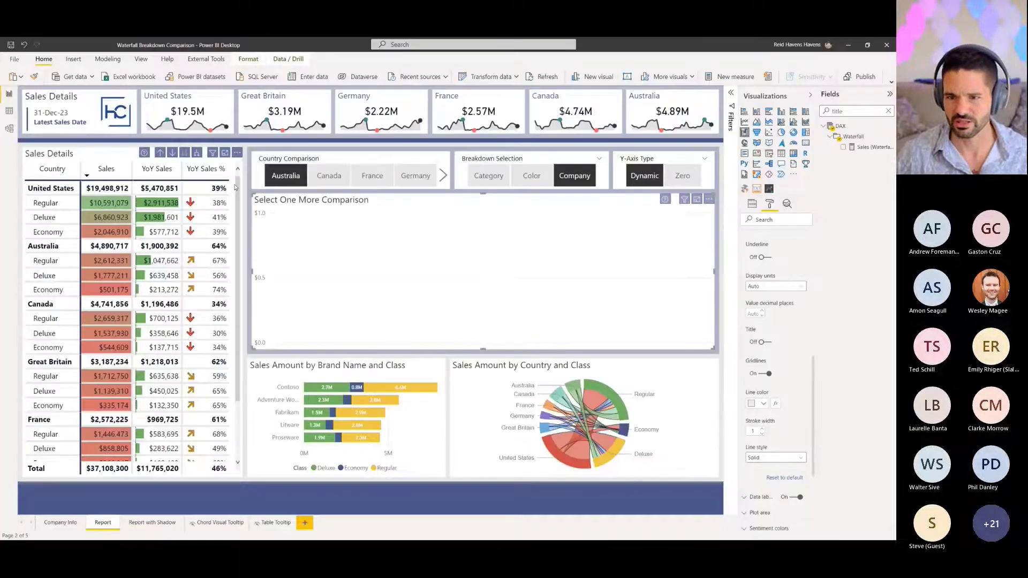
Step: Undo clearing the two Y-axis colors and review the conditional formatting on the label Color and gridline Line color
left_click(23, 46)
left_click(23, 46)
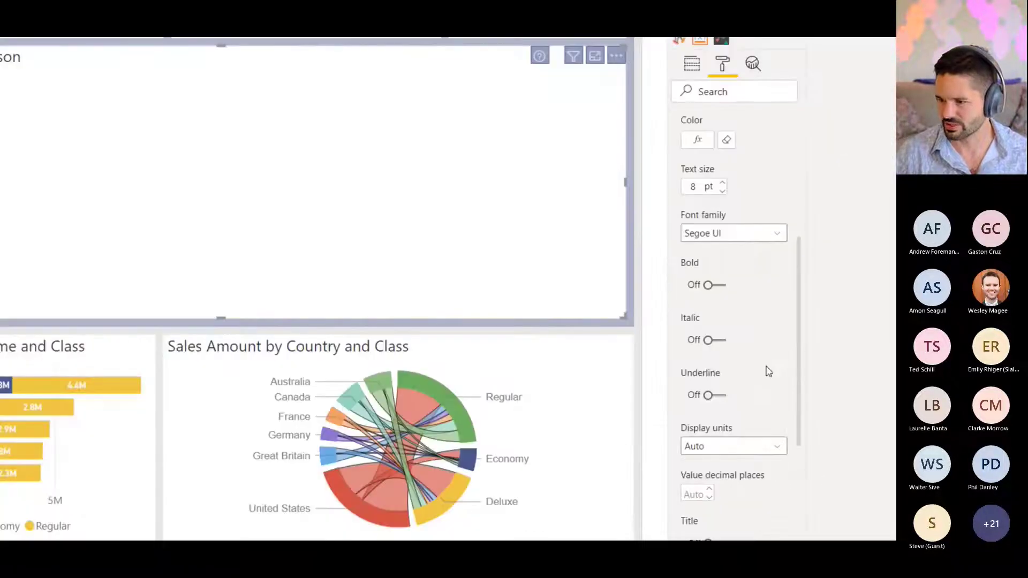
scroll(798, 381, "down", 5)
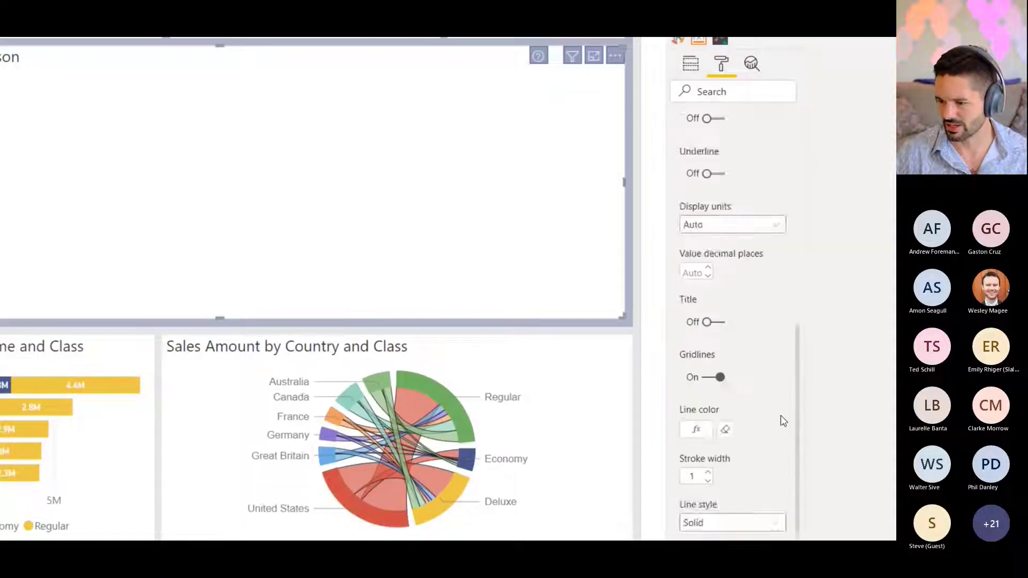
scroll(782, 421, "down", 3)
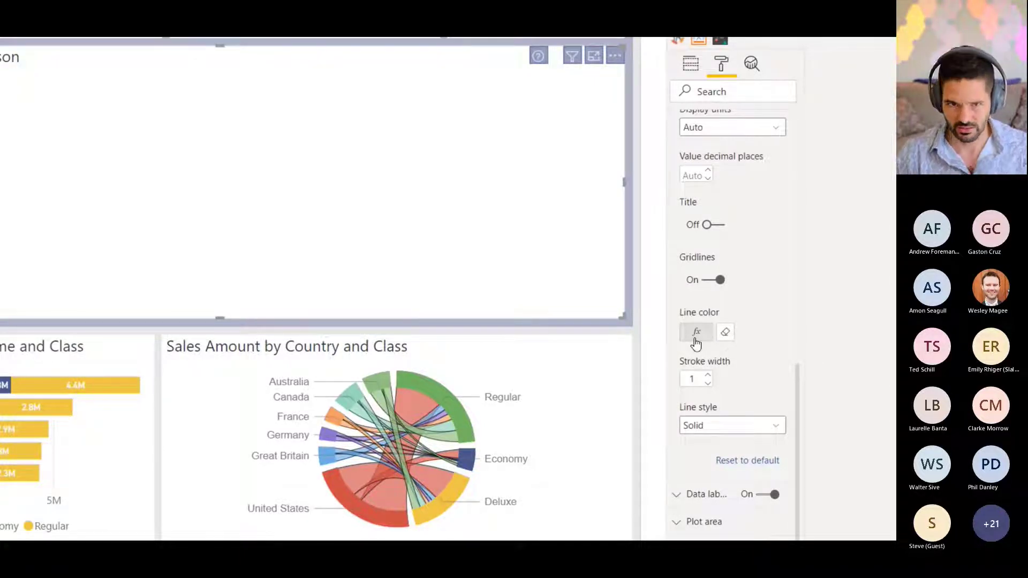
scroll(707, 370, "up", 10)
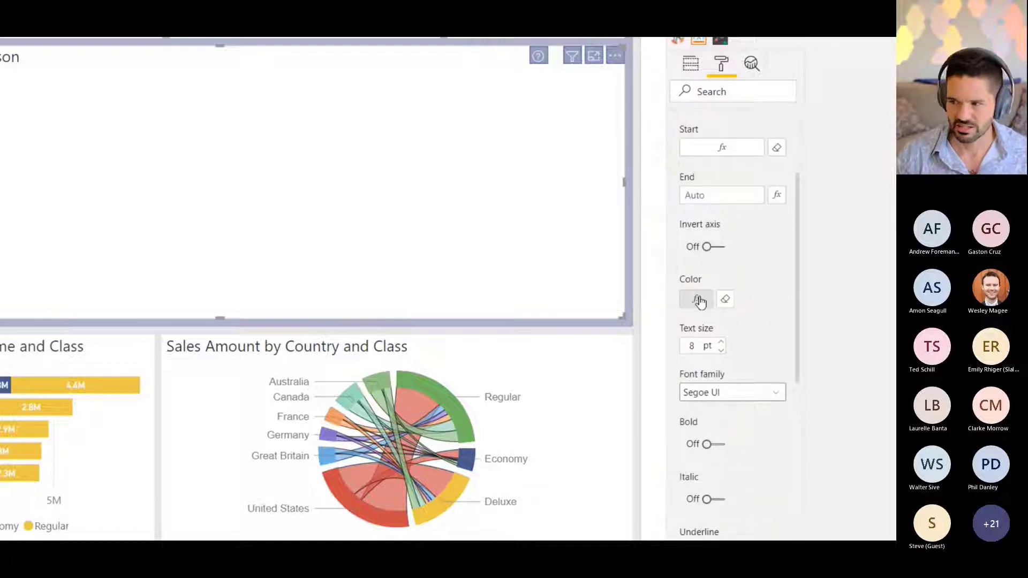
scroll(737, 286, "up", 3)
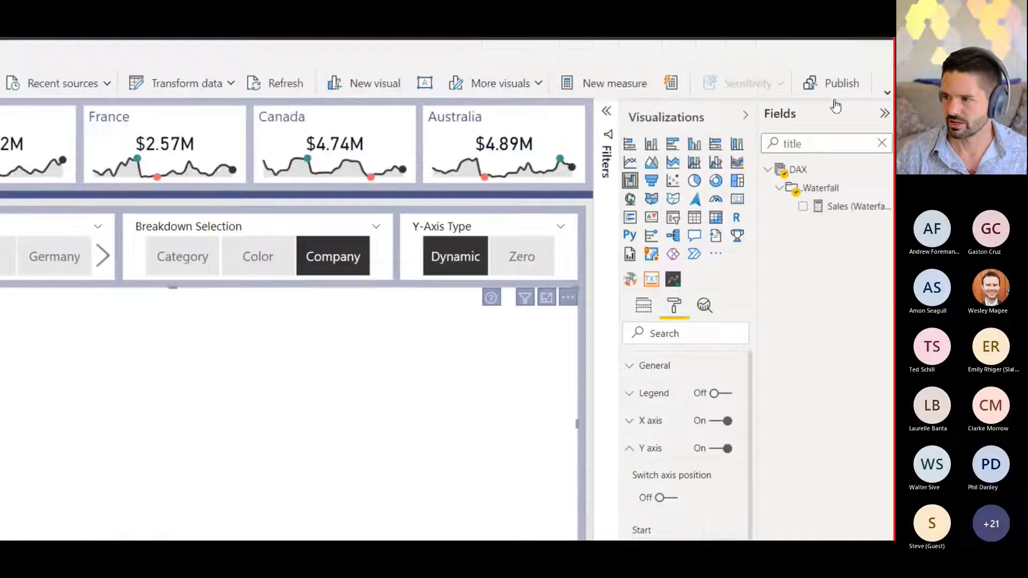
Step: Search the fields for "color" and open the Sales (Waterfall Gridlines Text Color) measure
left_click(806, 143)
key("BackSpace")
key("BackSpace")
key("BackSpace")
key("BackSpace")
key("BackSpace")
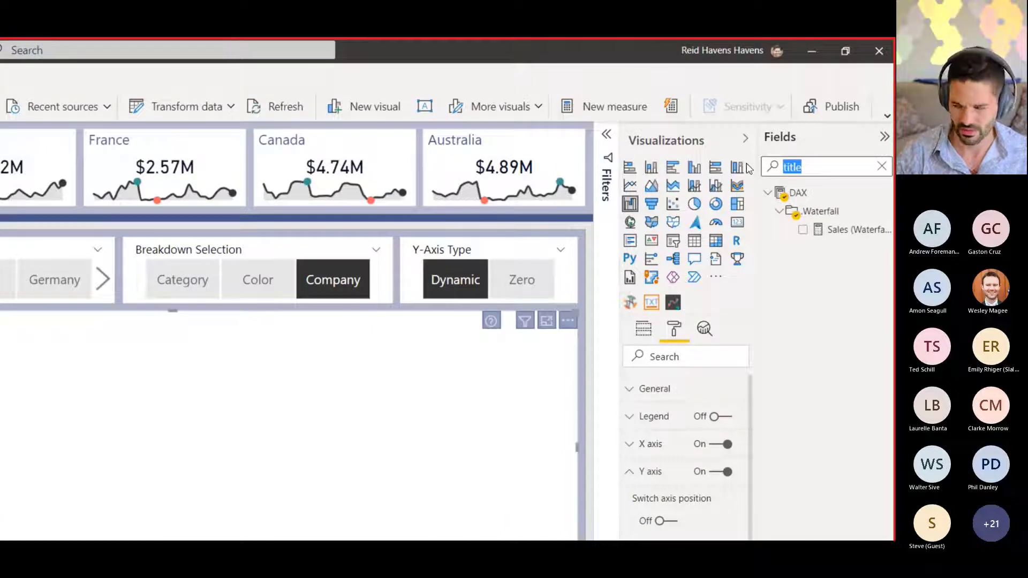
type("color")
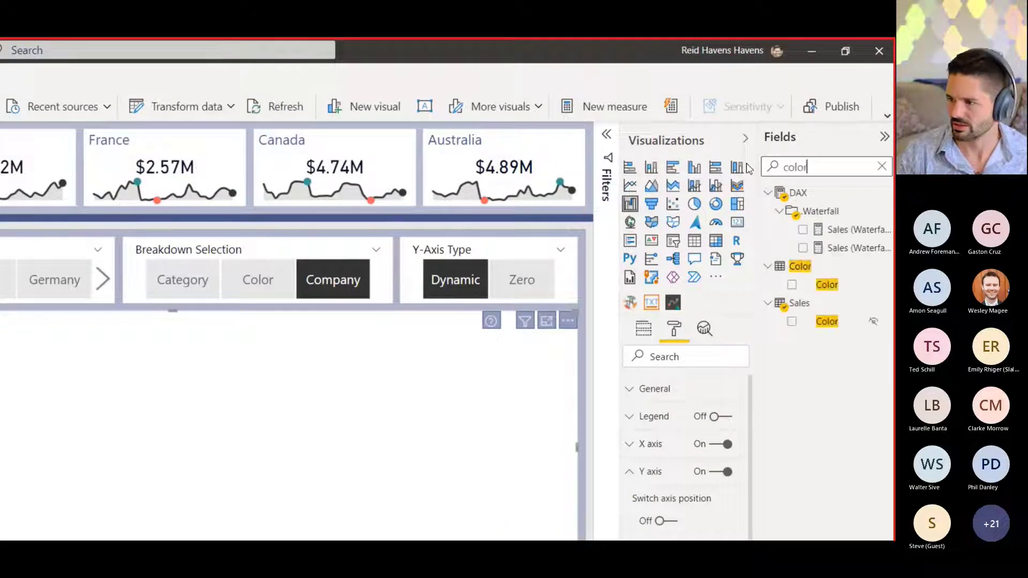
left_click(853, 230)
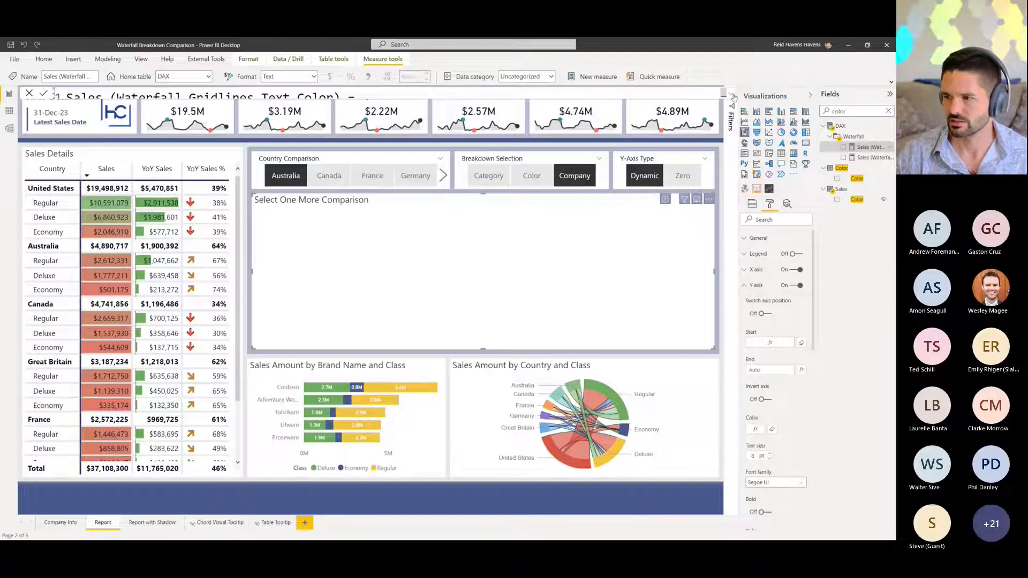
Step: Examine the Waterfall Gridlines Text Color formula: the White and LightGrey variables and the IF result based on CountryCount, then collapse it
left_click(731, 94)
left_click(149, 116)
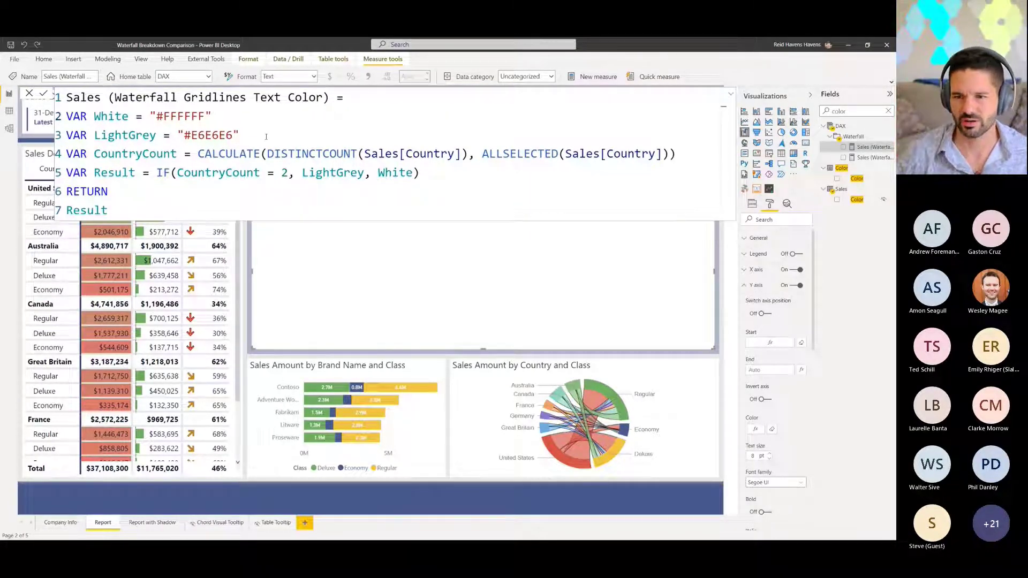
left_click_drag(266, 137, 62, 117)
double_click(108, 116)
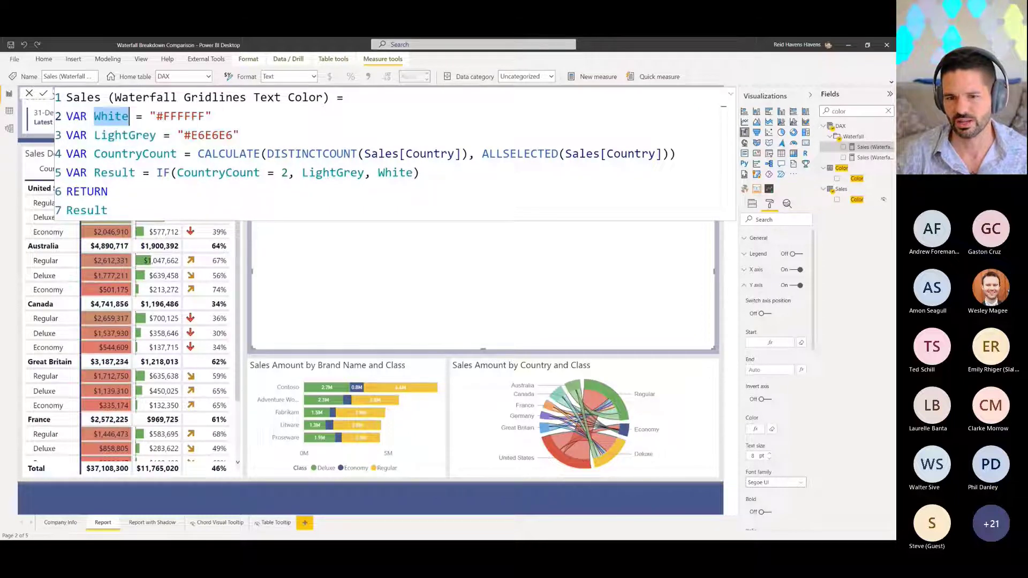
double_click(115, 135)
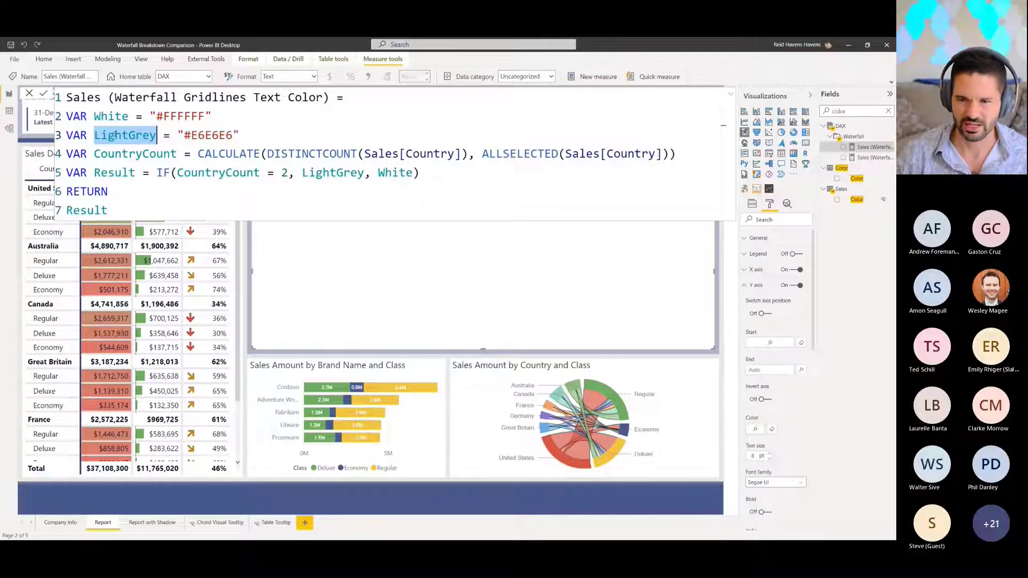
left_click_drag(421, 172, 162, 172)
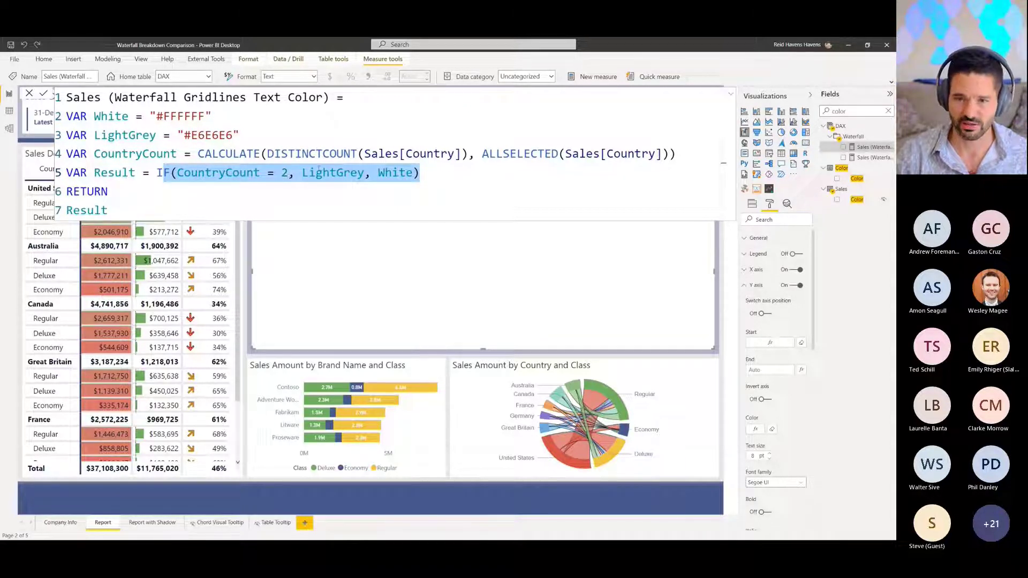
double_click(322, 172)
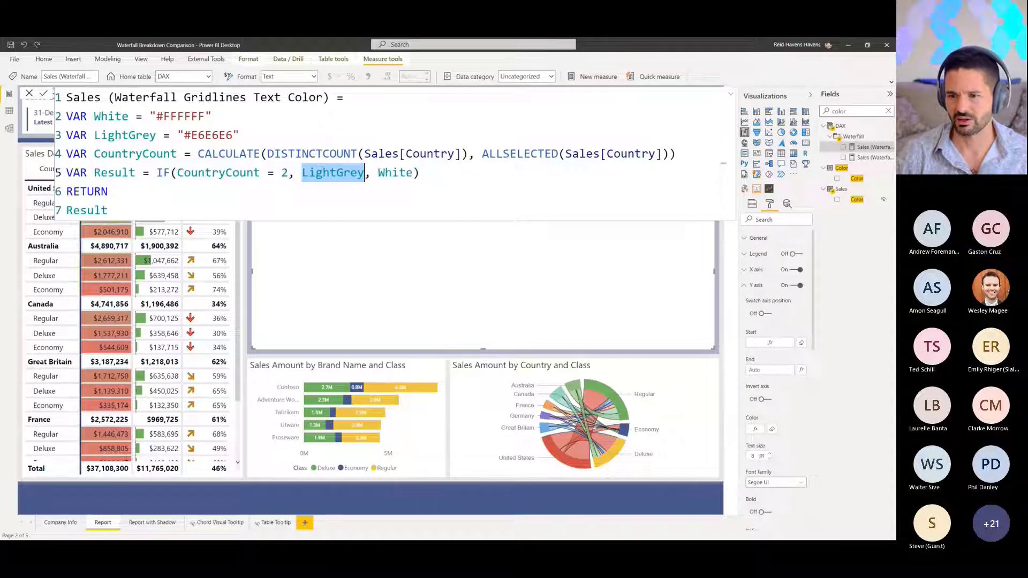
double_click(394, 173)
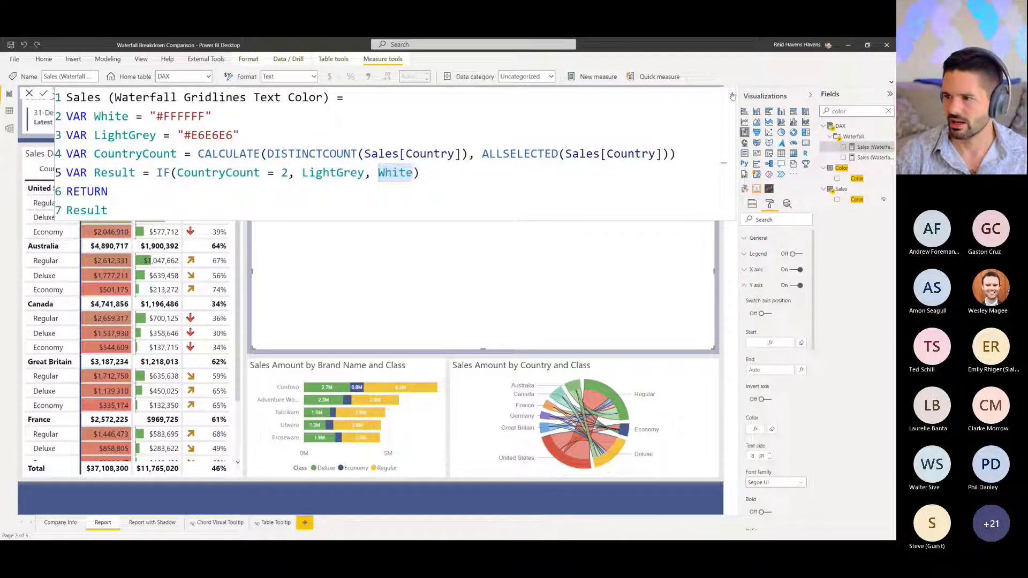
left_click(733, 96)
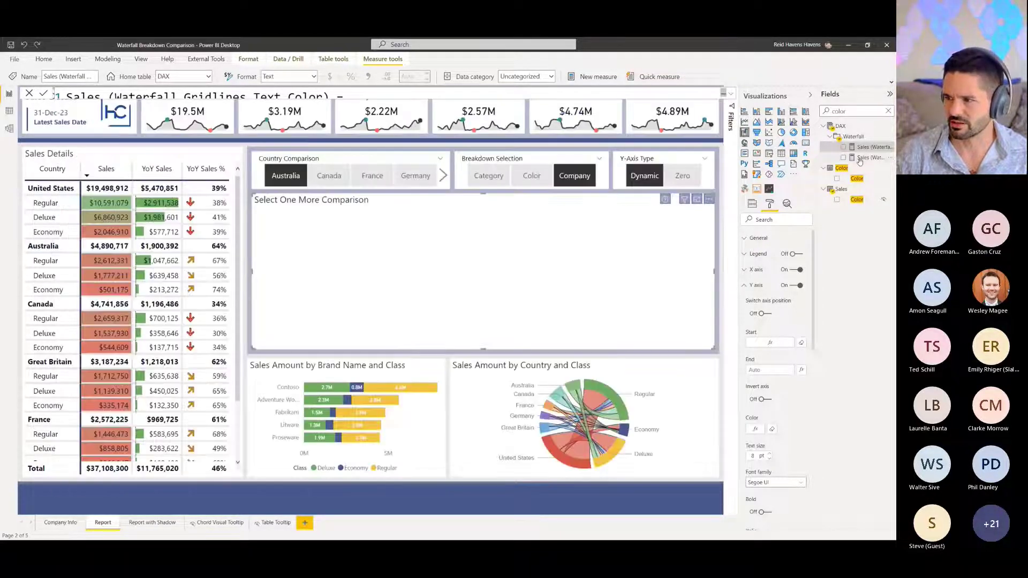
Step: Open the Sales (Waterfall Y Axis Text Color) measure, examine its White and DarkGrey variables and IF result, and collapse the formula
left_click(861, 158)
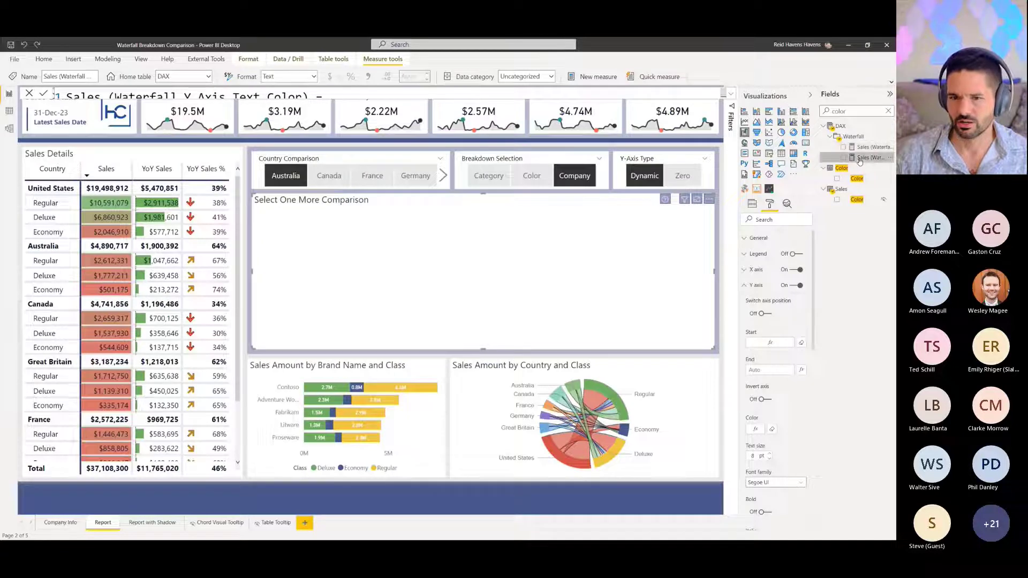
left_click(732, 94)
left_click(116, 135)
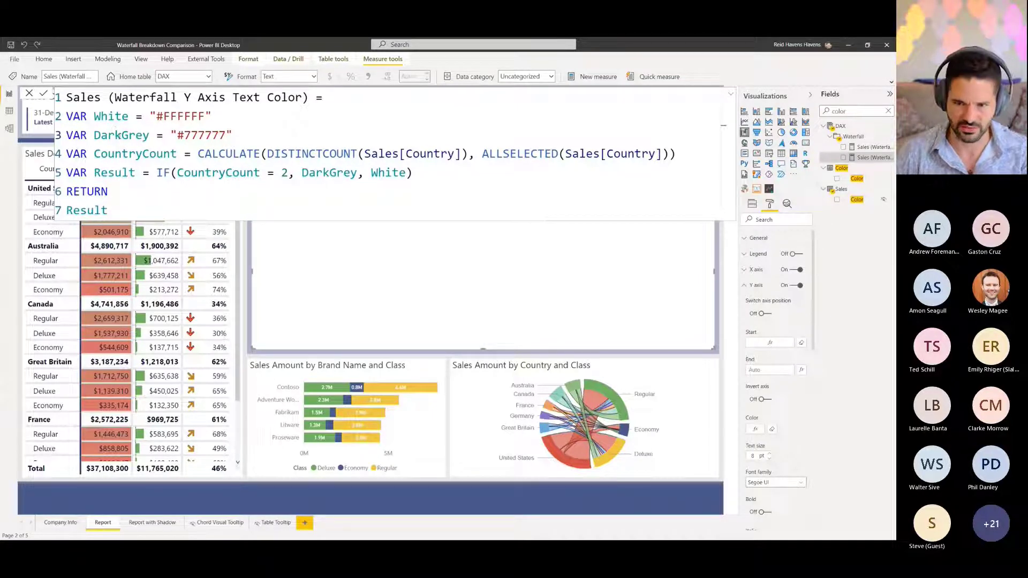
left_click(732, 97)
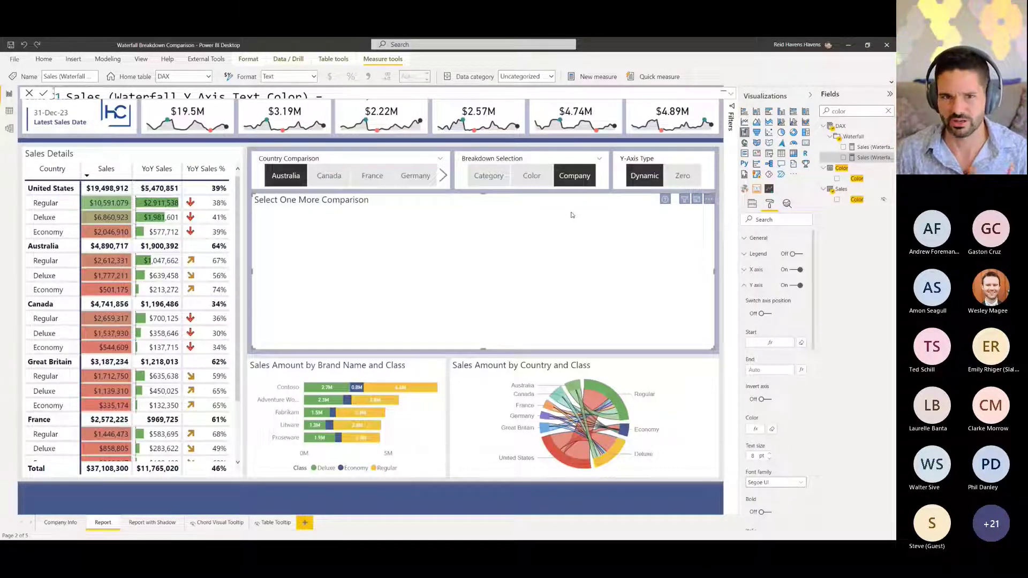
Step: Add Canada to Australia in the Country Comparison slicer and select the waterfall chart
left_click(321, 185)
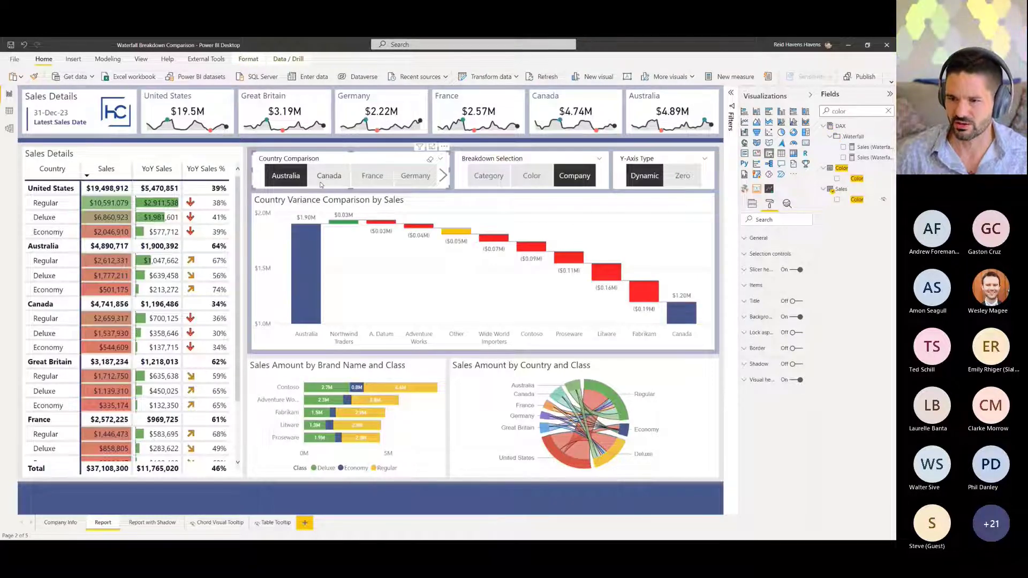
left_click(321, 182)
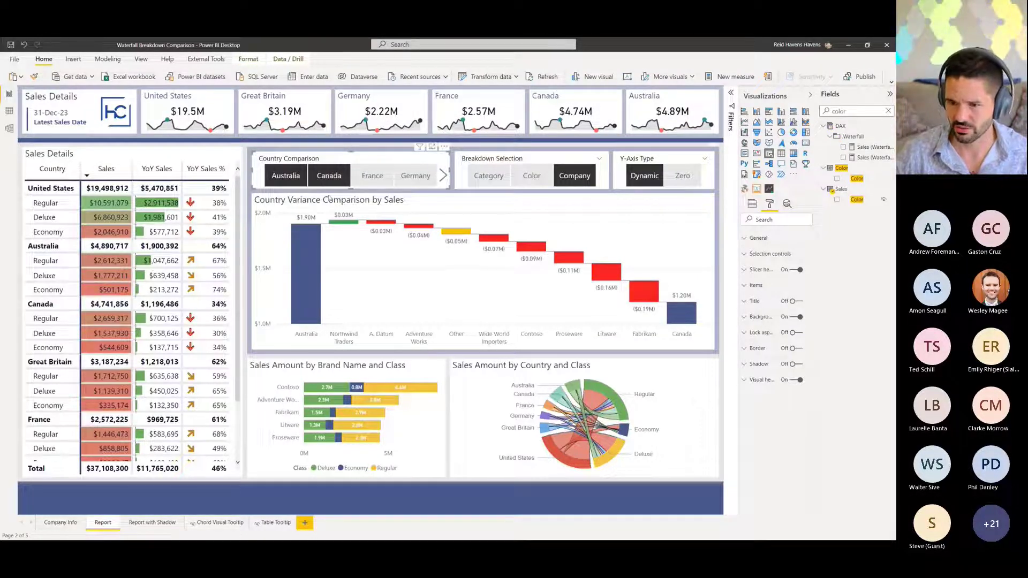
left_click(332, 205)
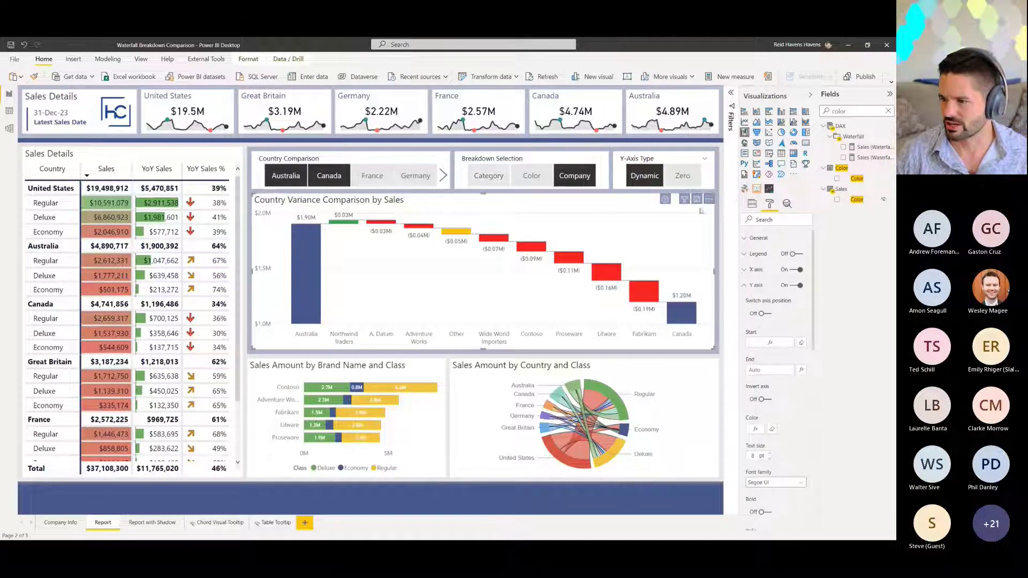
Step: Show the waterfall chart's assigned fields and examine the SWITCH formula of Sales (Breakdown Selection) from the DAX table's Waterfall folder
left_click(752, 204)
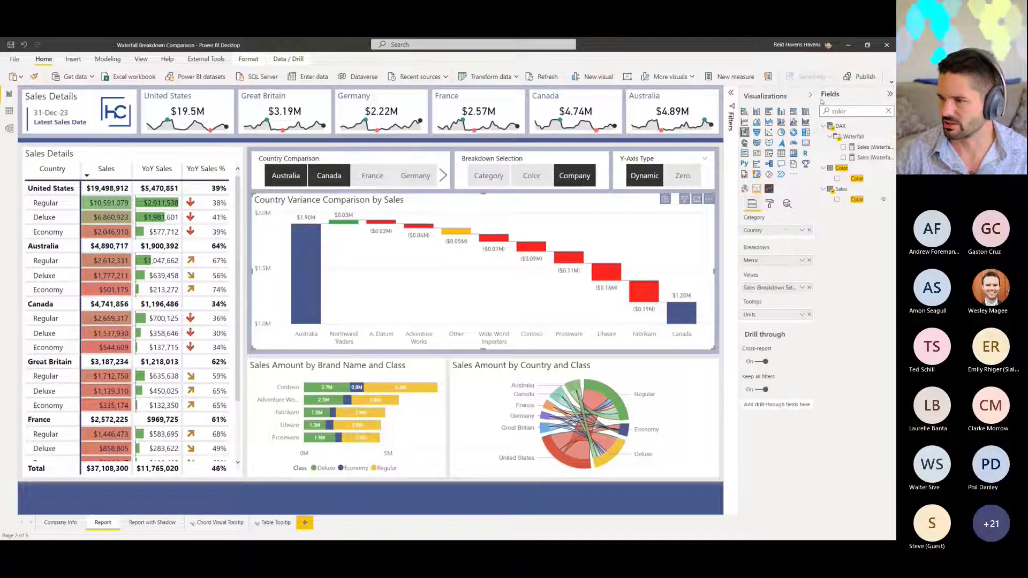
left_click(891, 94)
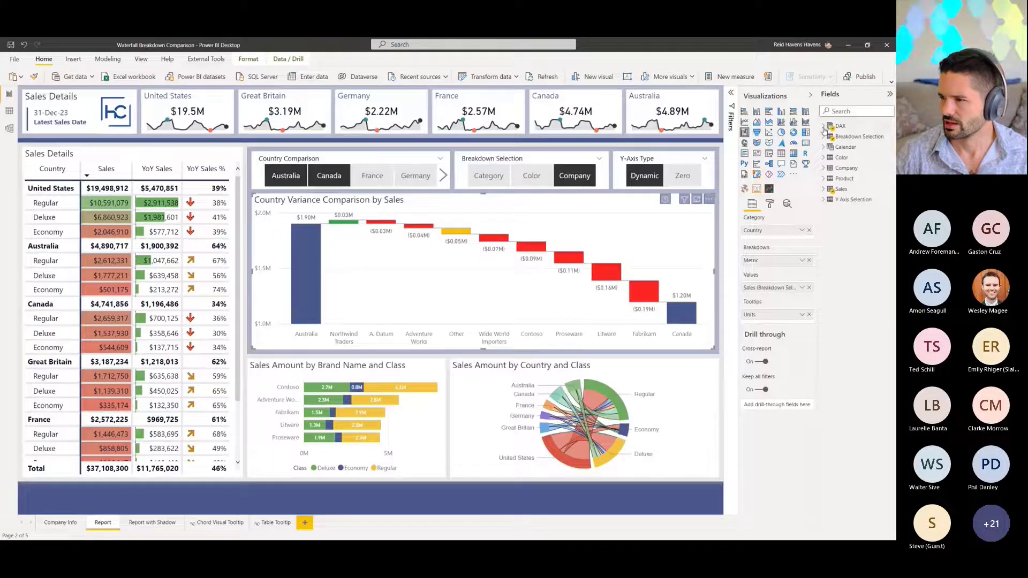
left_click(823, 127)
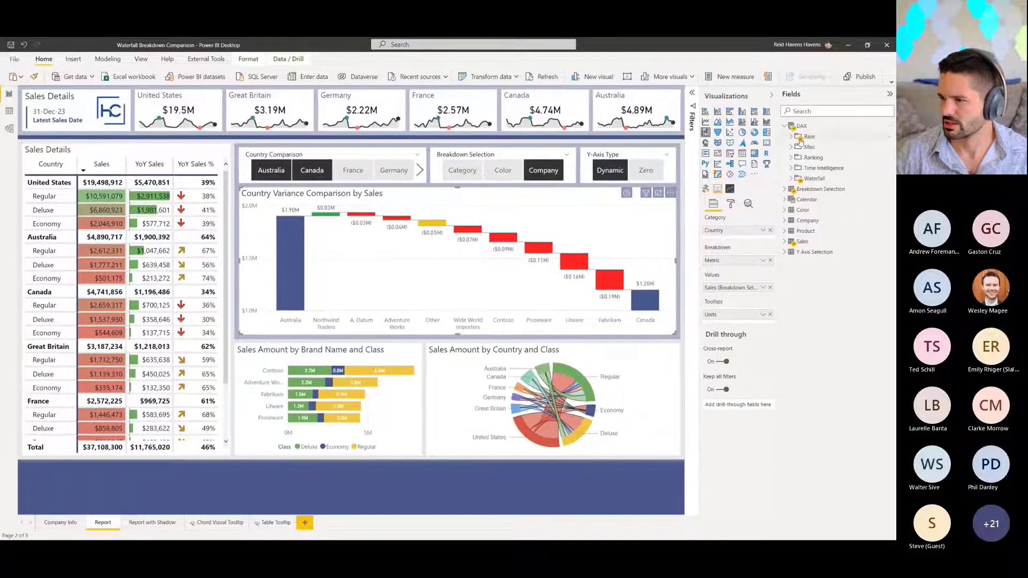
left_click(789, 179)
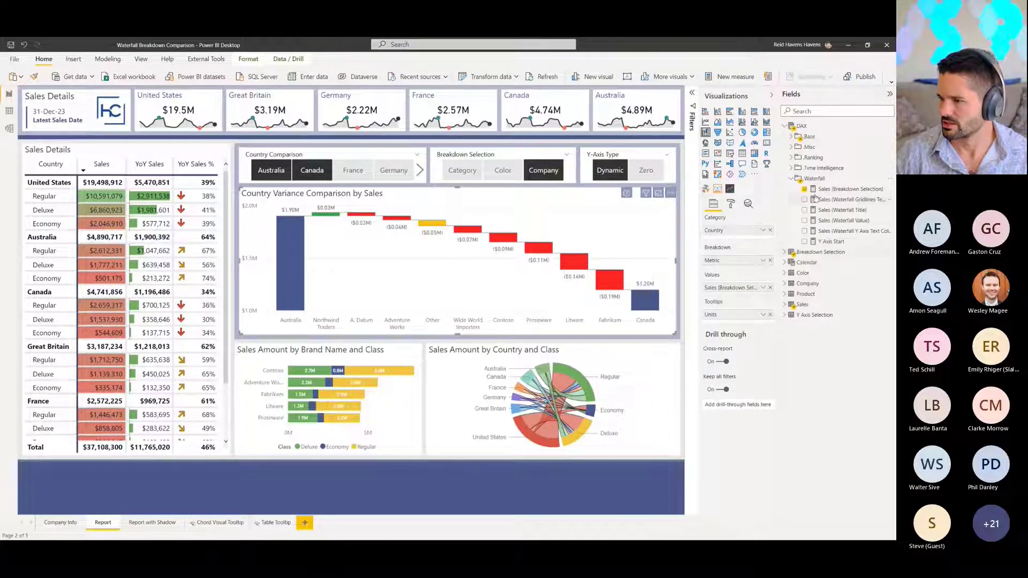
left_click(829, 189)
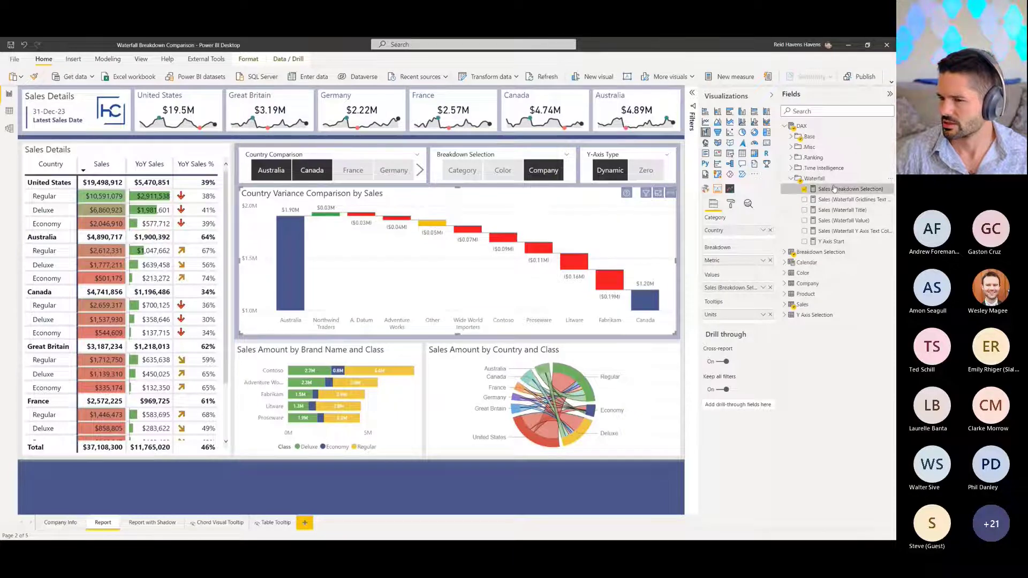
left_click(692, 93)
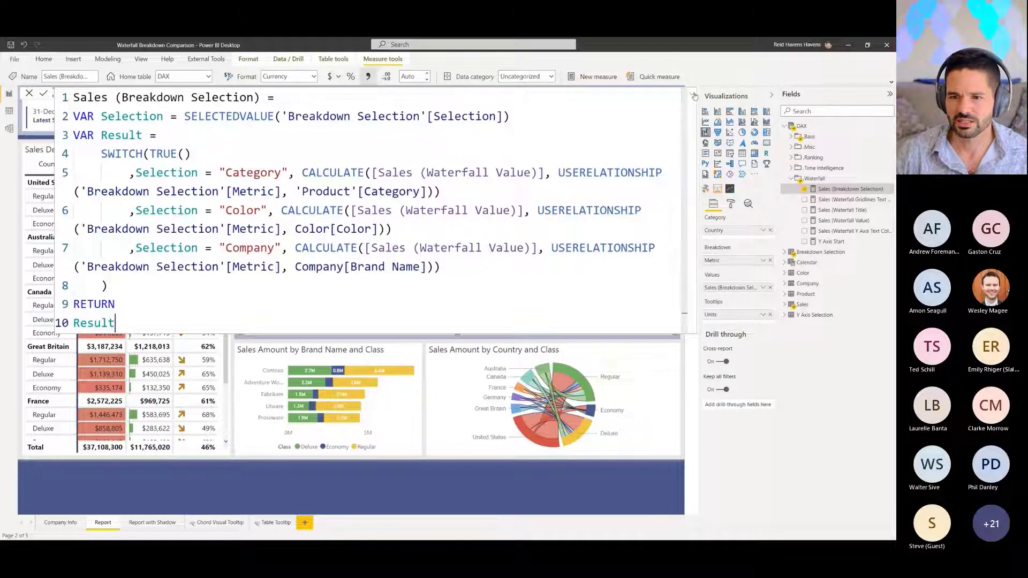
scroll(516, 171, "down", 9)
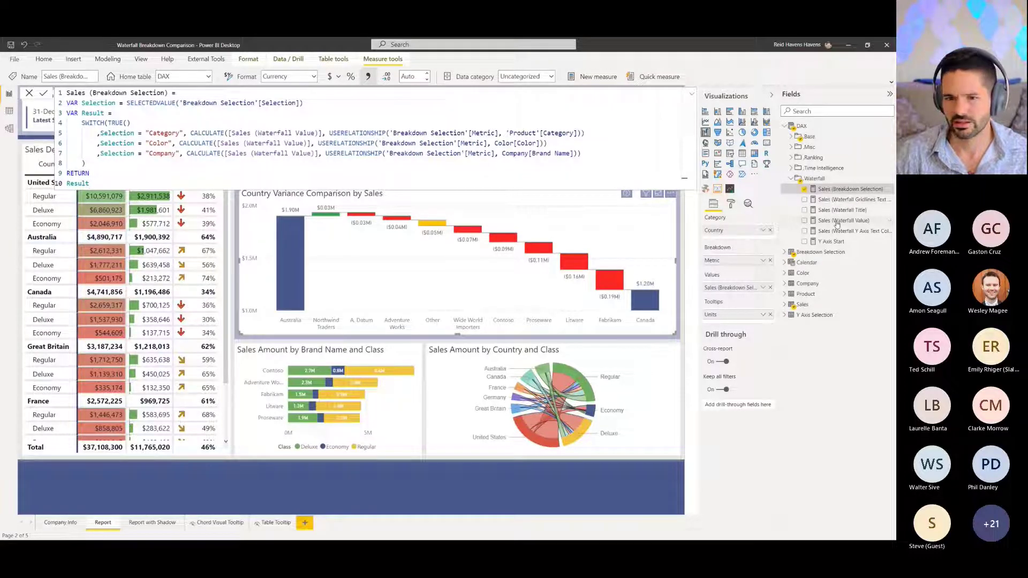
Step: Examine the Sales (Waterfall Value) formula: the CountryCount calculation and the IF result returning [Sales] or BLANK(), then collapse it
left_click(837, 222)
scroll(135, 124, "up", 5)
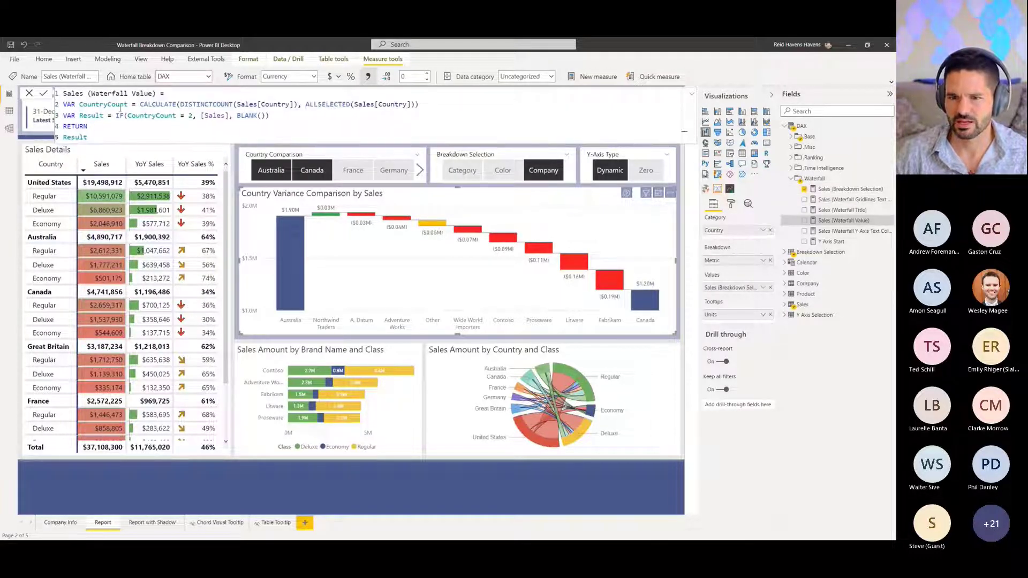
scroll(117, 112, "up", 1)
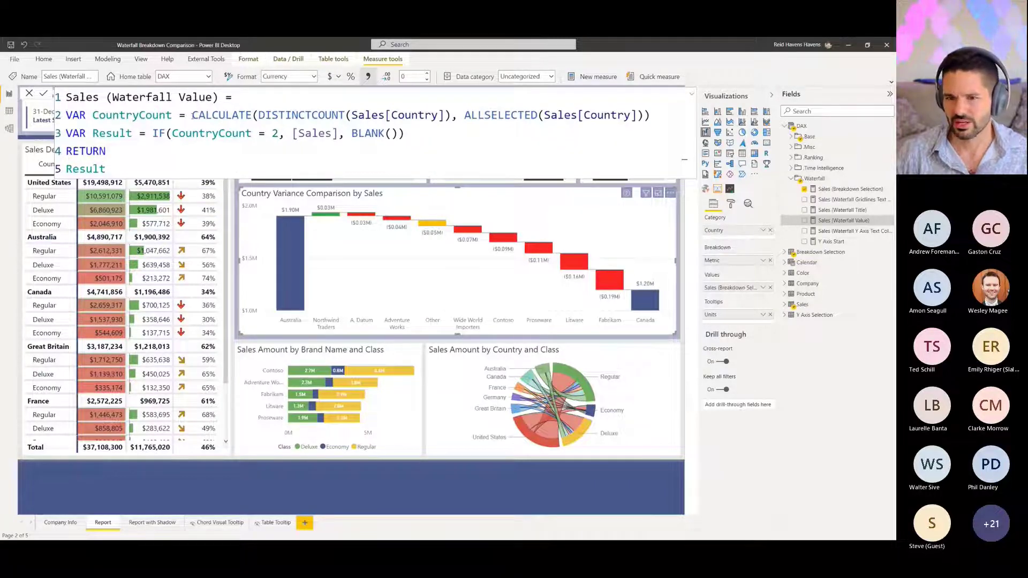
left_click_drag(192, 115, 651, 115)
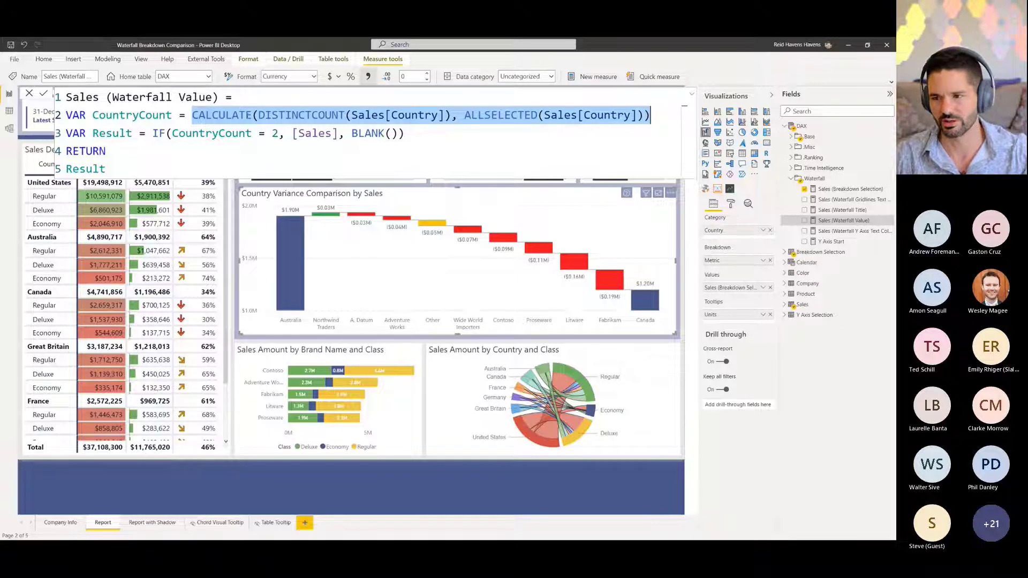
left_click(158, 132)
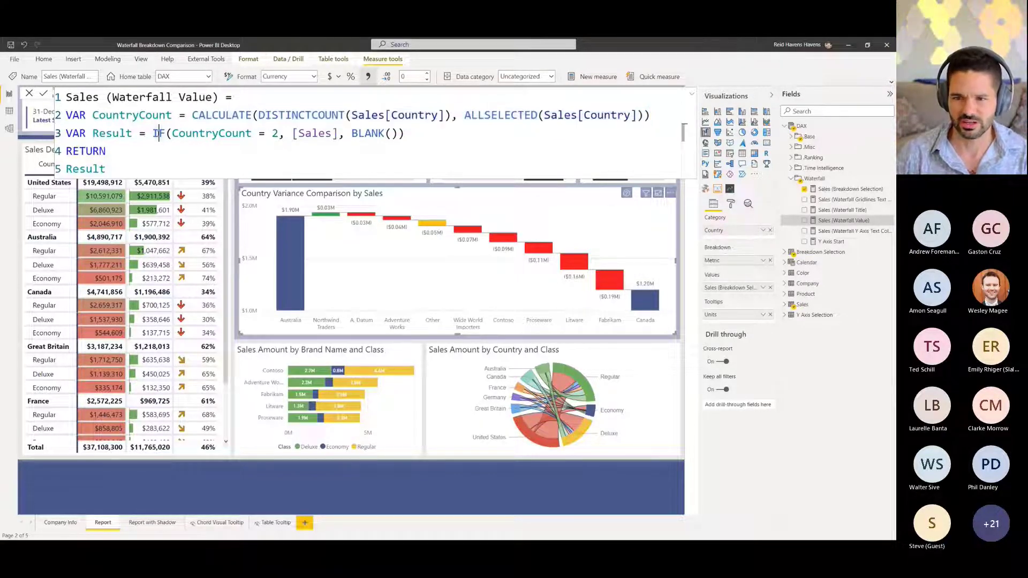
left_click(297, 133)
left_click_drag(293, 133, 366, 133)
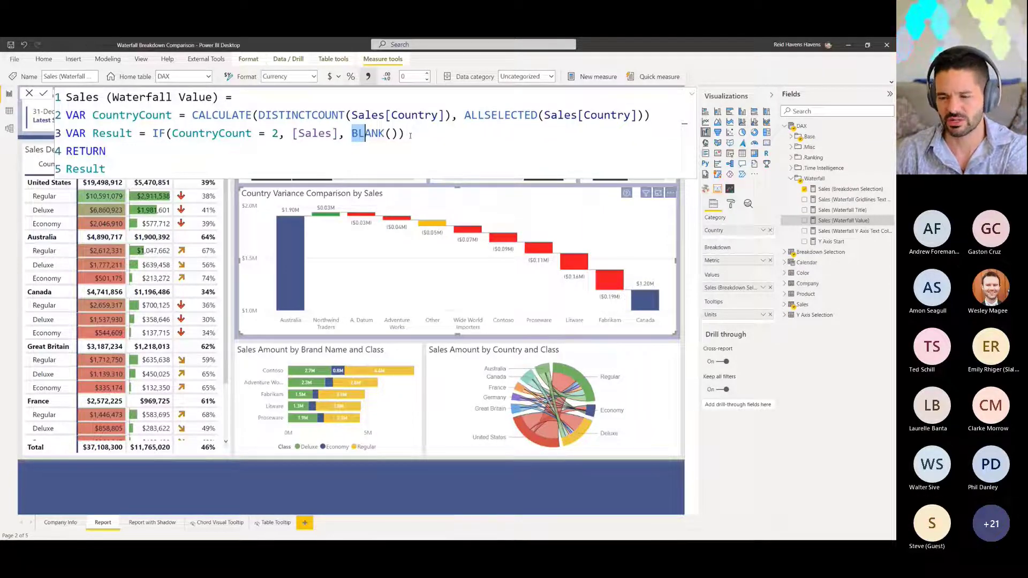
left_click(410, 135, "shift")
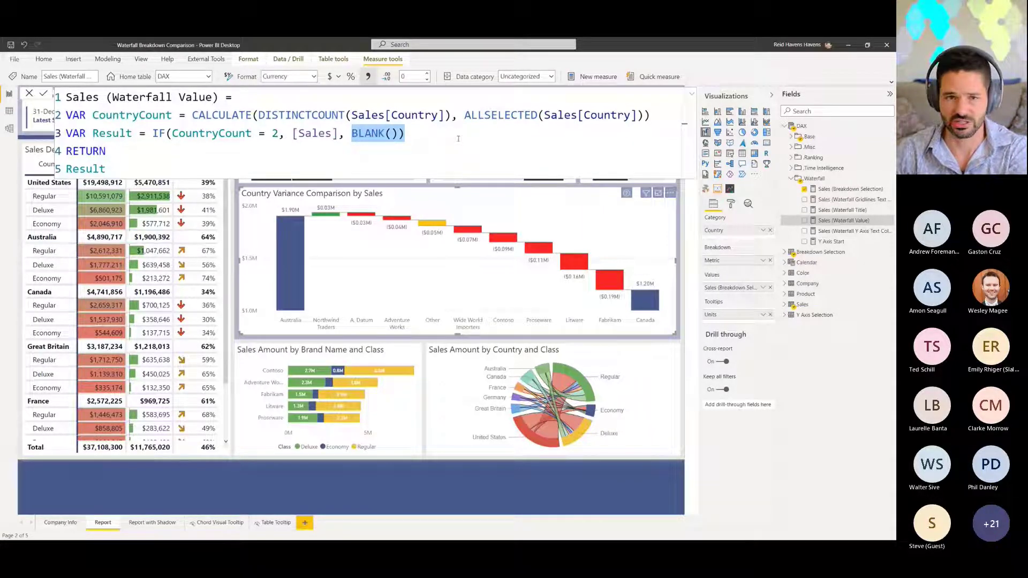
left_click(692, 94)
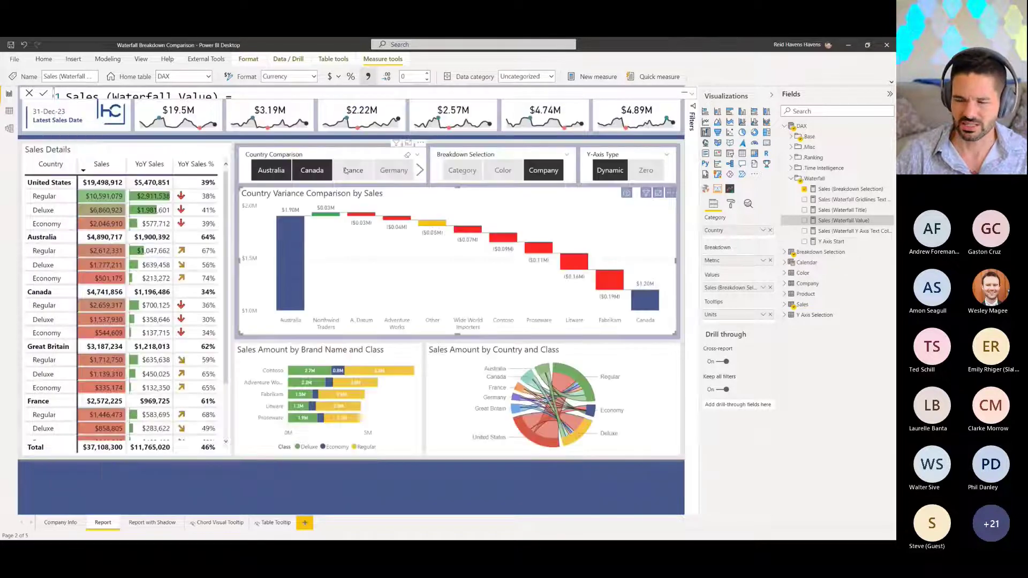
Step: Compare the waterfall chart with France added and removed again, and with the Y-Axis Type slicer set to Zero and back to Dynamic
left_click(351, 170)
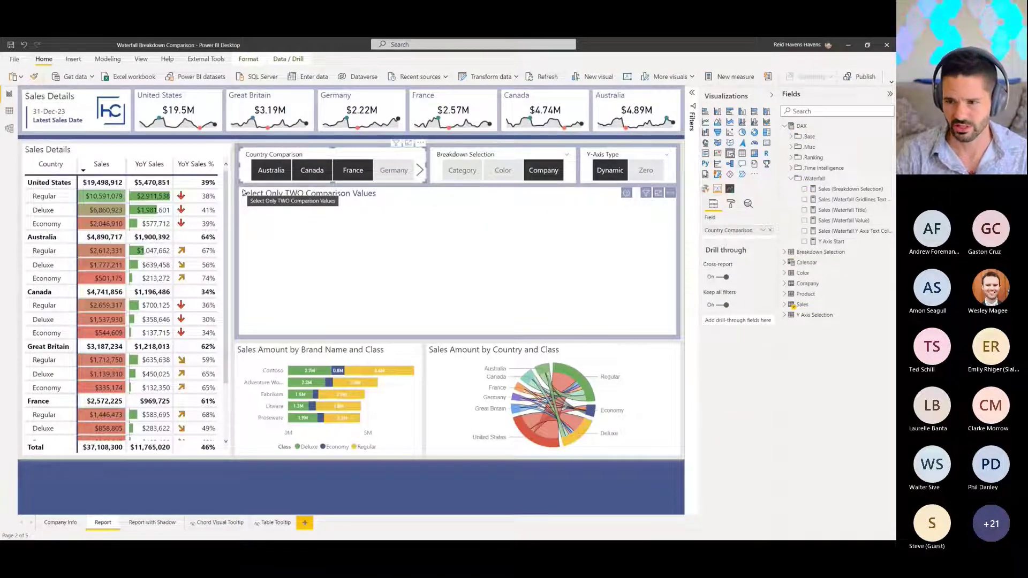
left_click(354, 174)
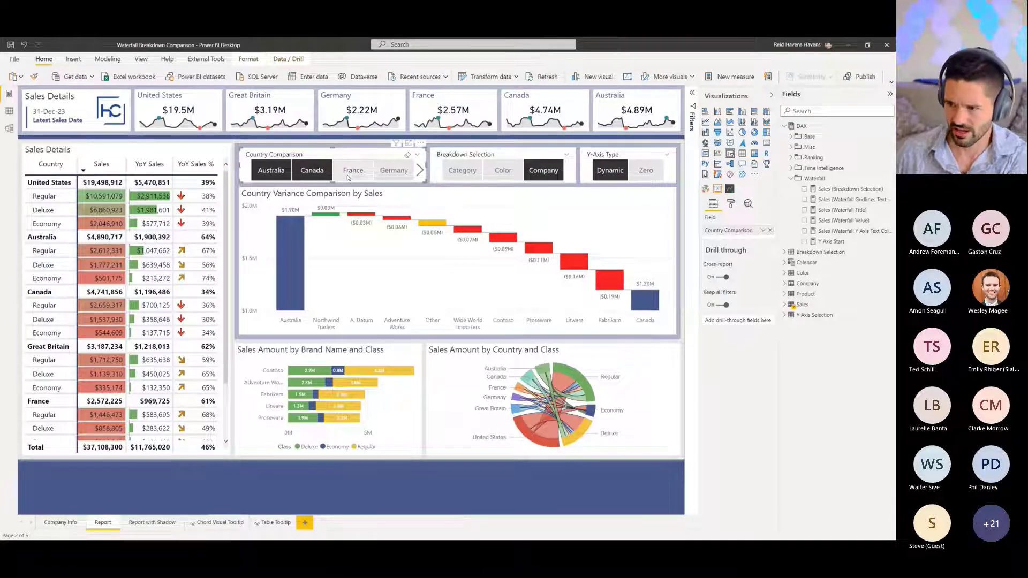
left_click(645, 170)
left_click(646, 170)
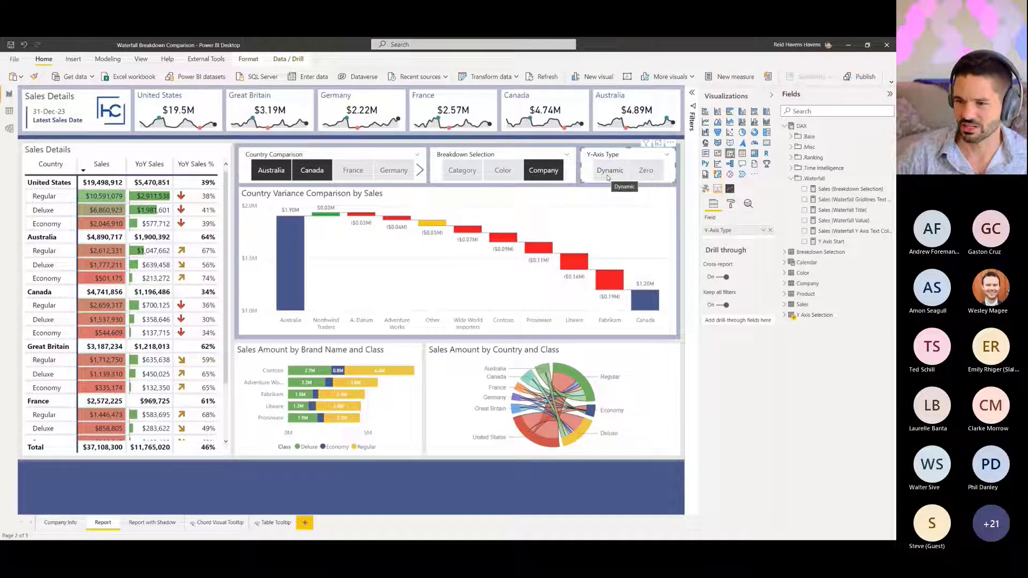
left_click(608, 176)
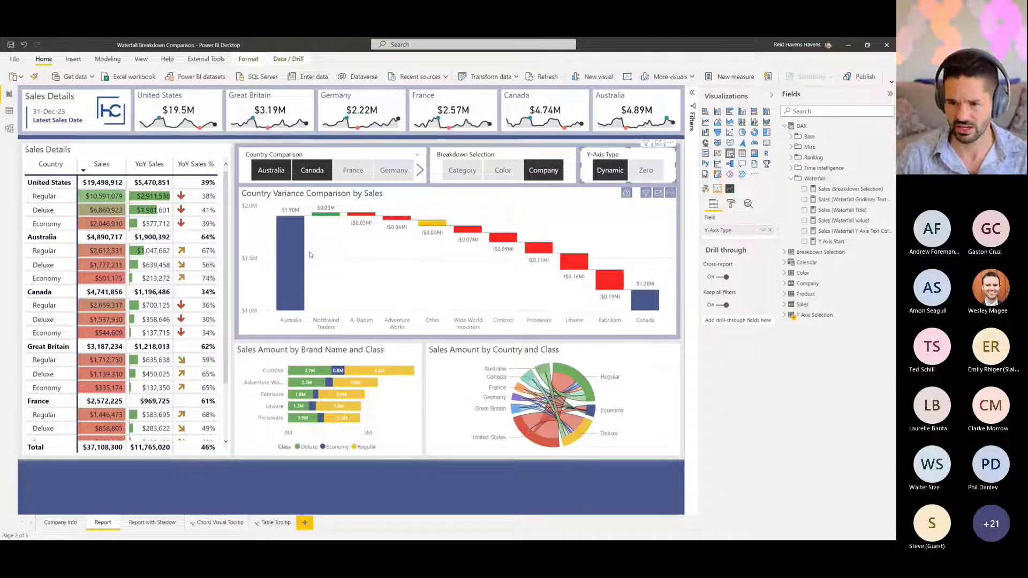
Step: Compare the waterfall chart by Color, then set the Breakdown Selection slicer to Category
left_click(468, 170)
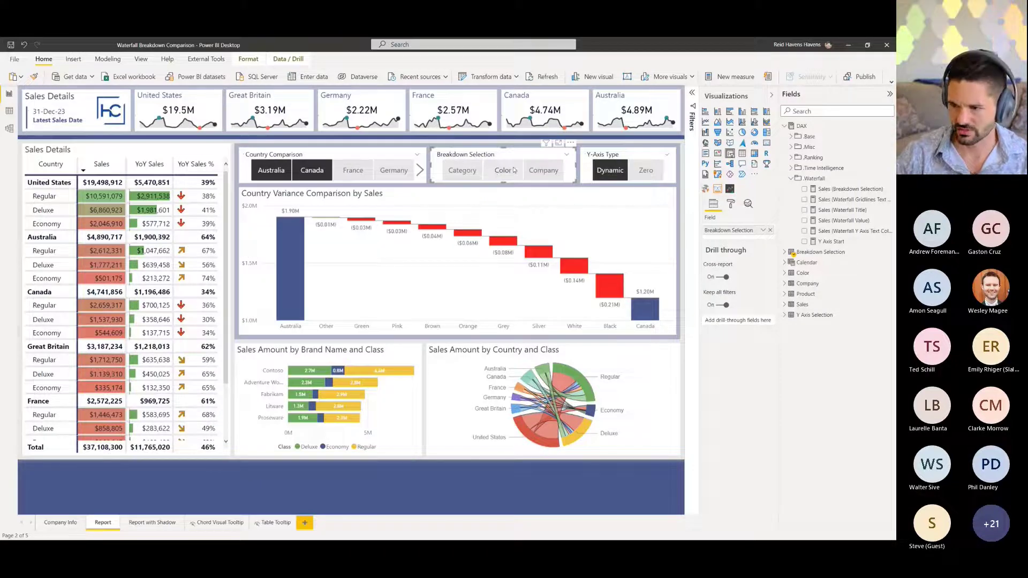
left_click(494, 171)
left_click(469, 170)
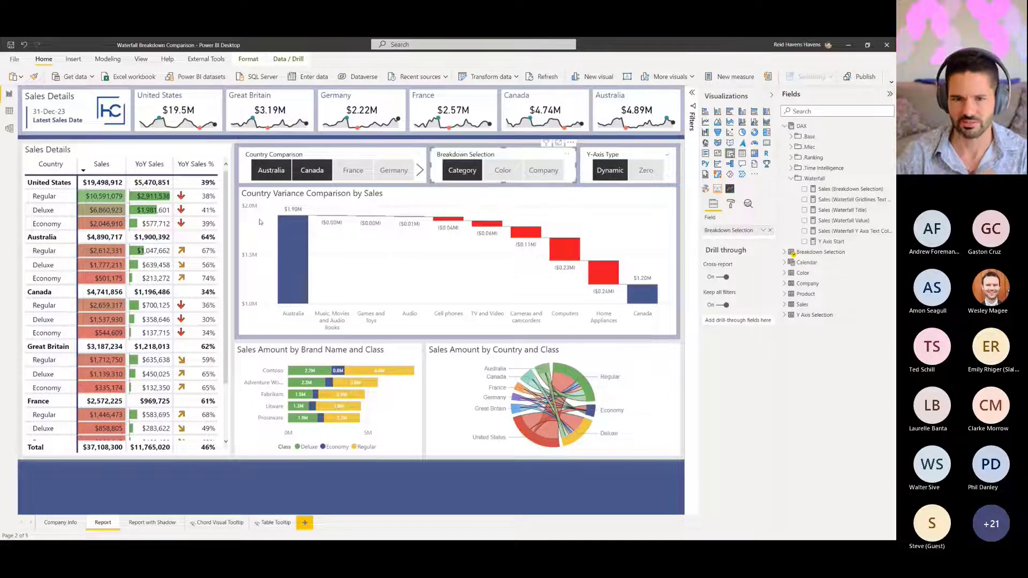
Step: Show the data model diagram with the side panes collapsed, zoom out and shift the Breakdown Selection table slightly
left_click(9, 129)
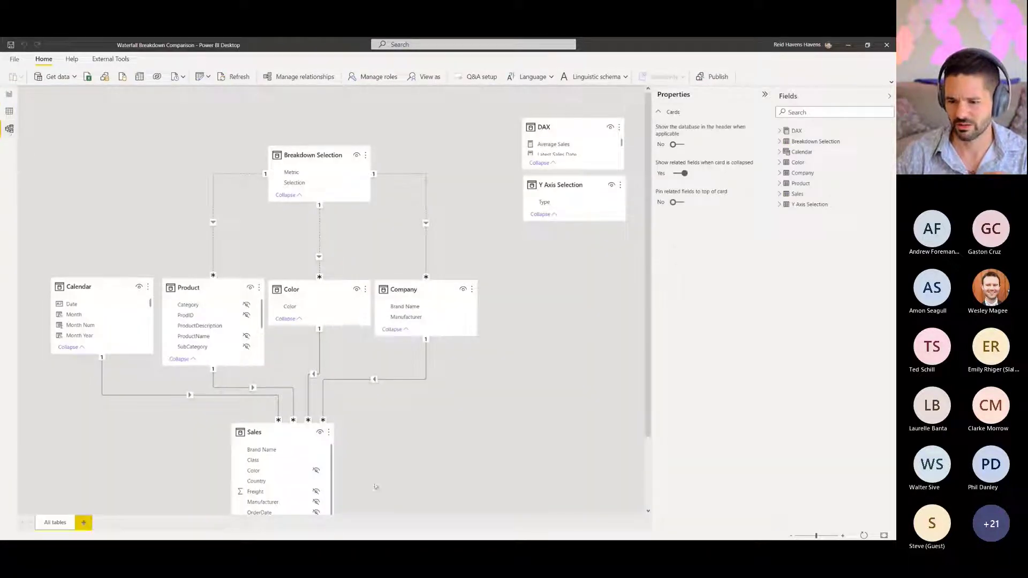
scroll(479, 409, "down", 1)
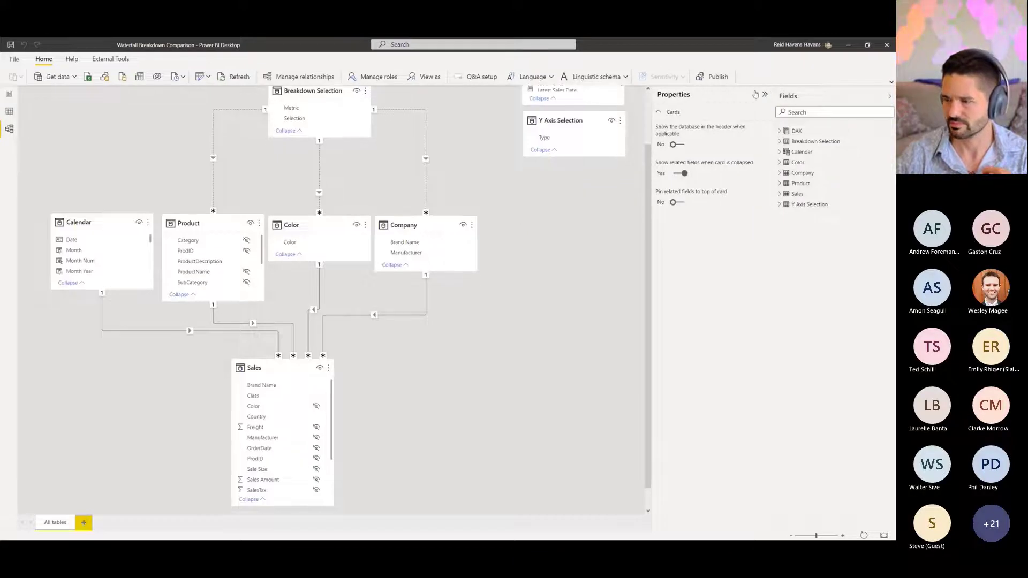
left_click(765, 95)
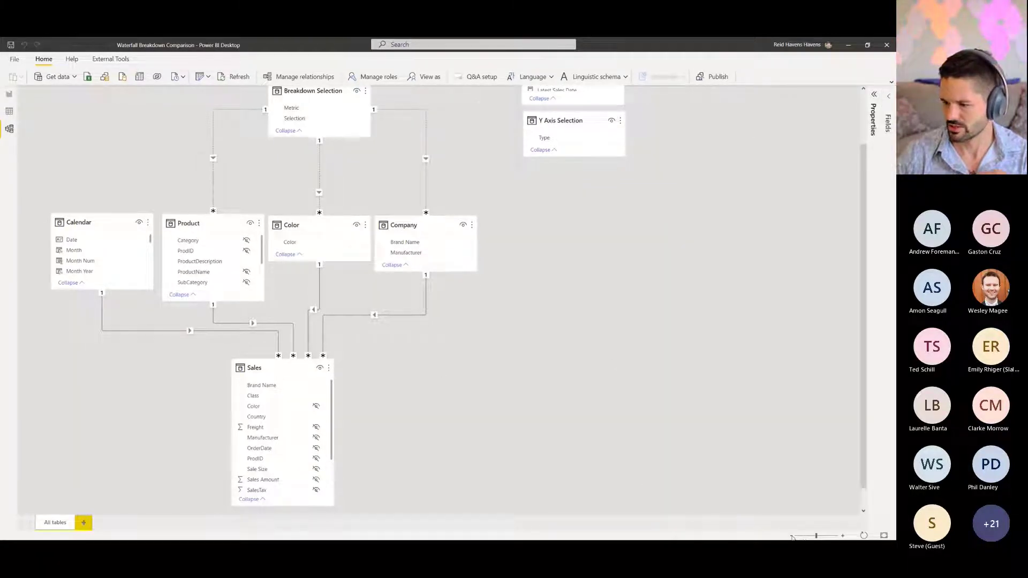
scroll(274, 240, "down", 1)
mouse_move(272, 135)
left_mouse_down()
mouse_move(285, 145)
mouse_move(227, 131)
mouse_move(315, 123)
mouse_move(256, 147)
mouse_move(275, 133)
mouse_move(264, 149)
left_mouse_up()
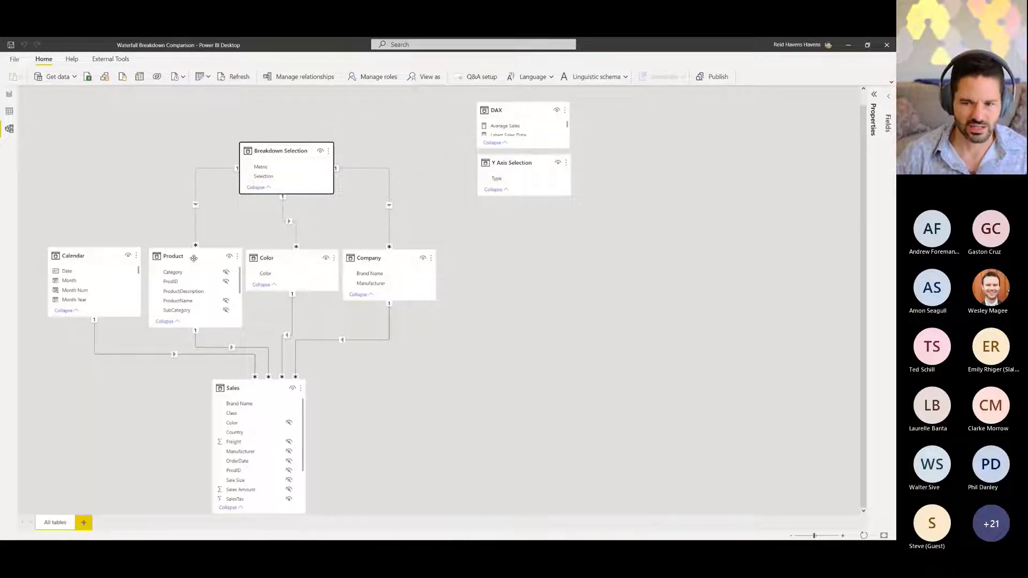
Step: Examine the relationships from the Breakdown Selection table's Metric column to the Product and Color tables, and select the Breakdown Selection table
left_click(194, 253)
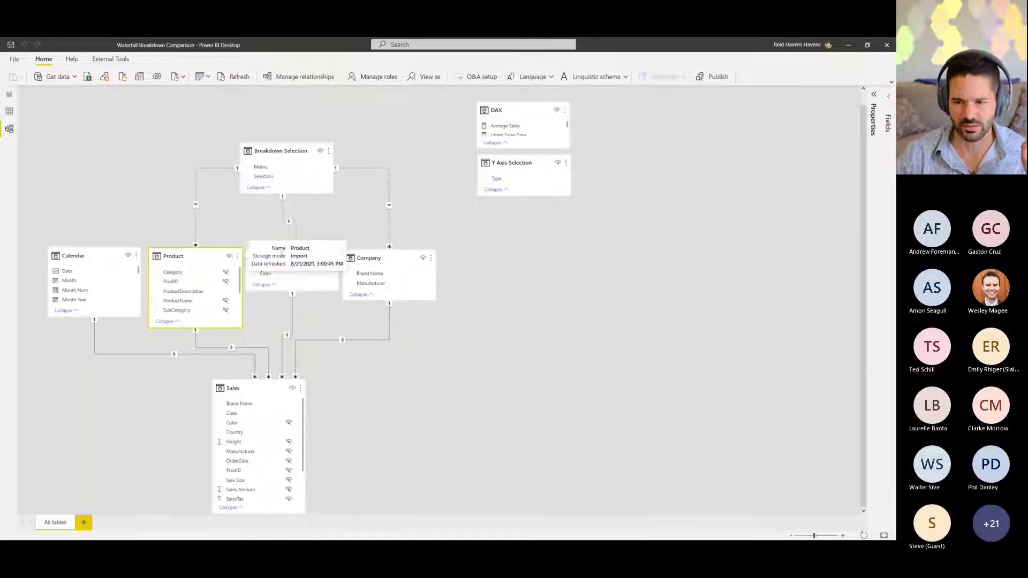
left_click(293, 246)
left_click(287, 255)
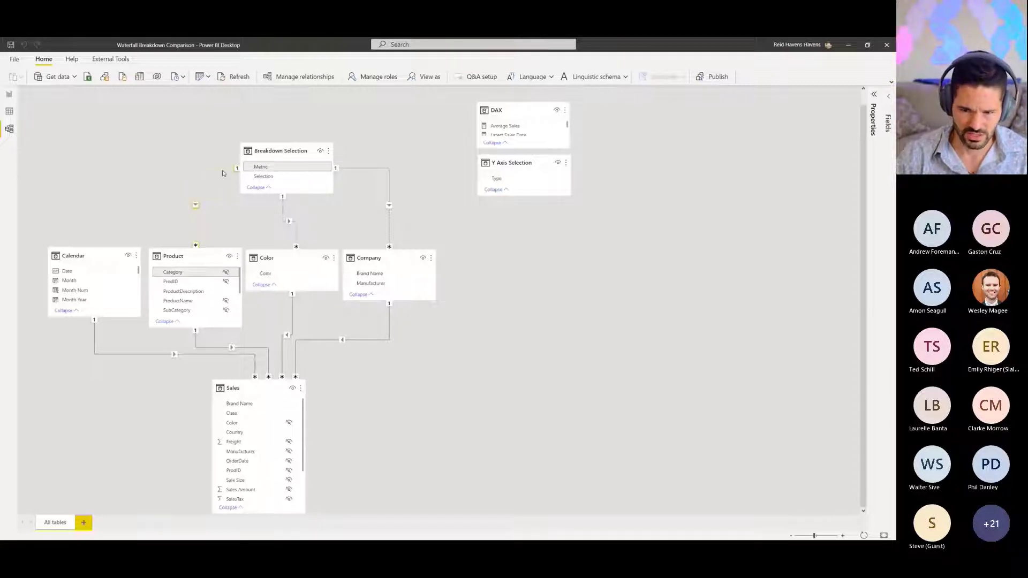
left_click(284, 212)
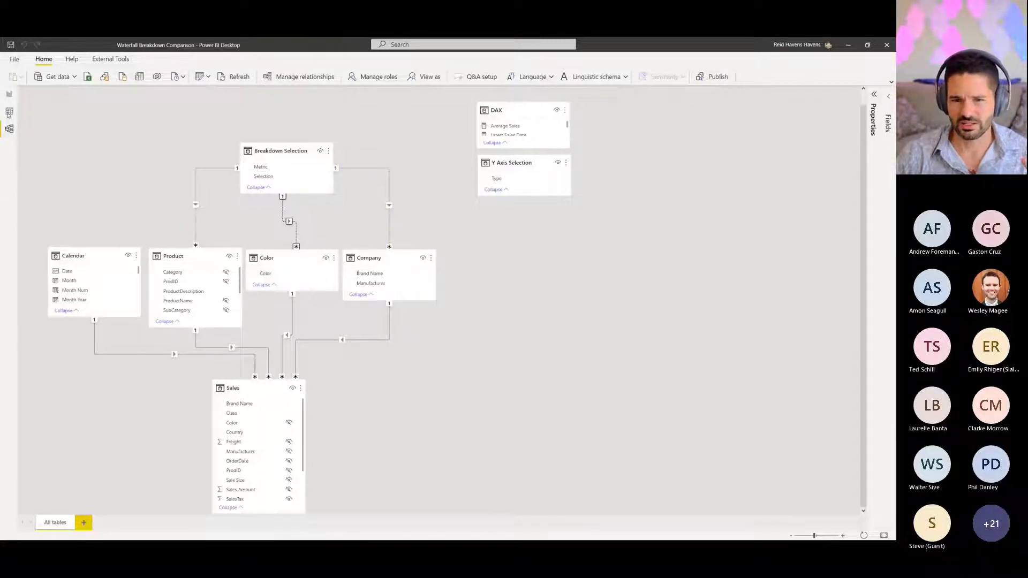
left_click_drag(285, 148, 281, 148)
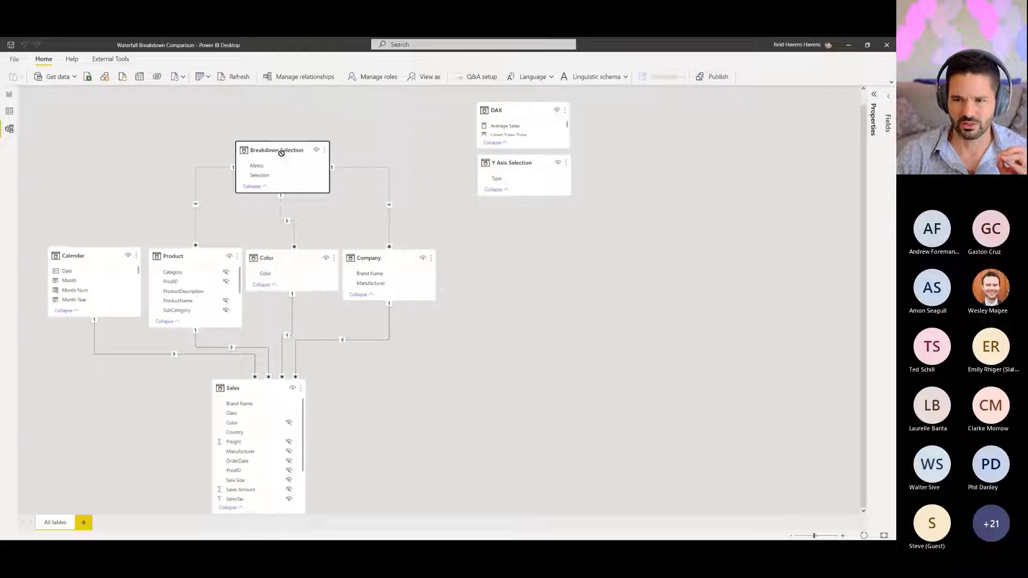
Step: Show the rows of the Breakdown Selection table and examine its distinct Selection values and its Metric column
left_click(13, 111)
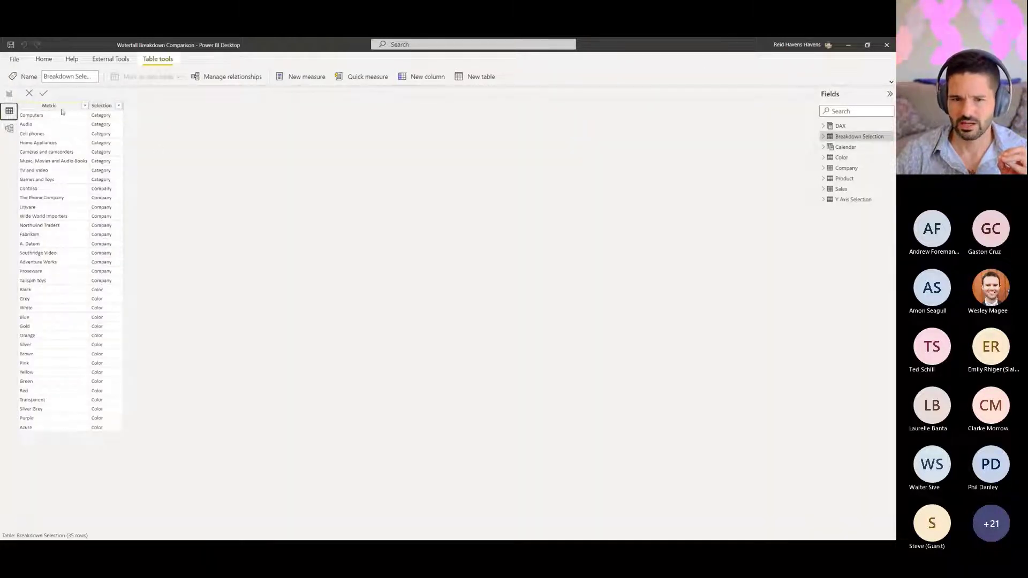
left_click(117, 107)
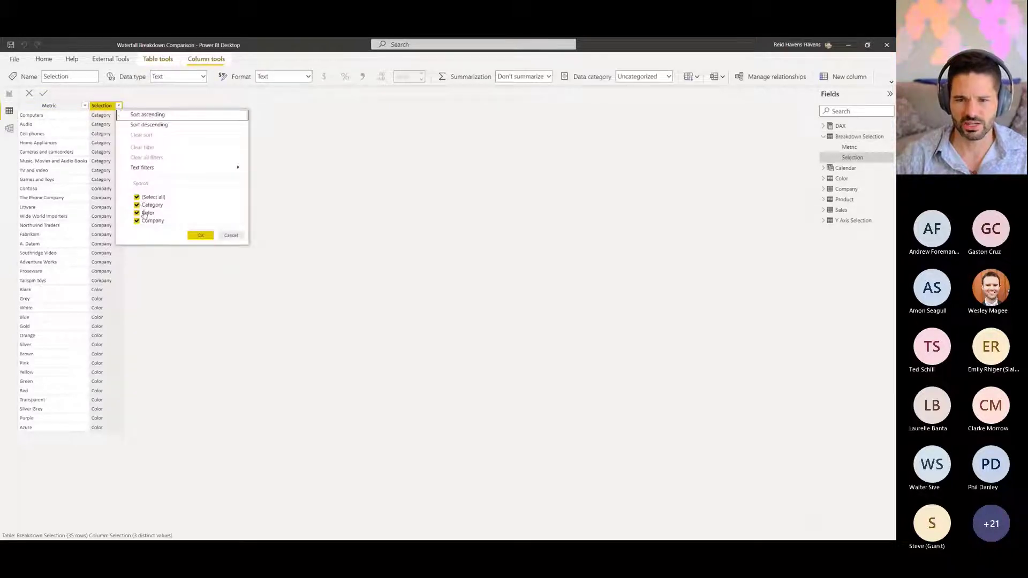
left_click(230, 236)
left_click(53, 106)
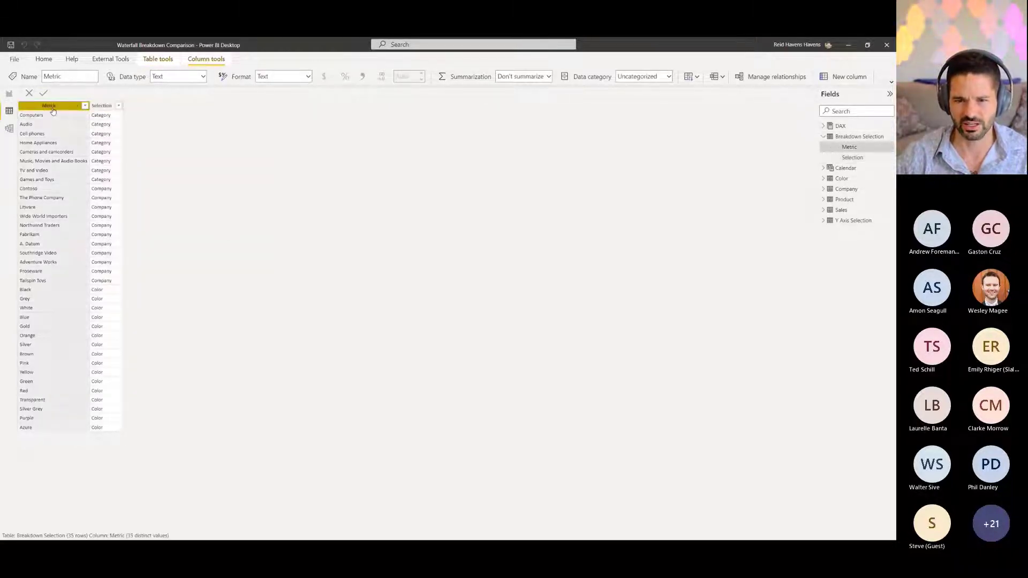
Step: Filter the Selection column to Category only and examine the matching Metric values
left_click(118, 106)
left_click(136, 195)
left_click(136, 205)
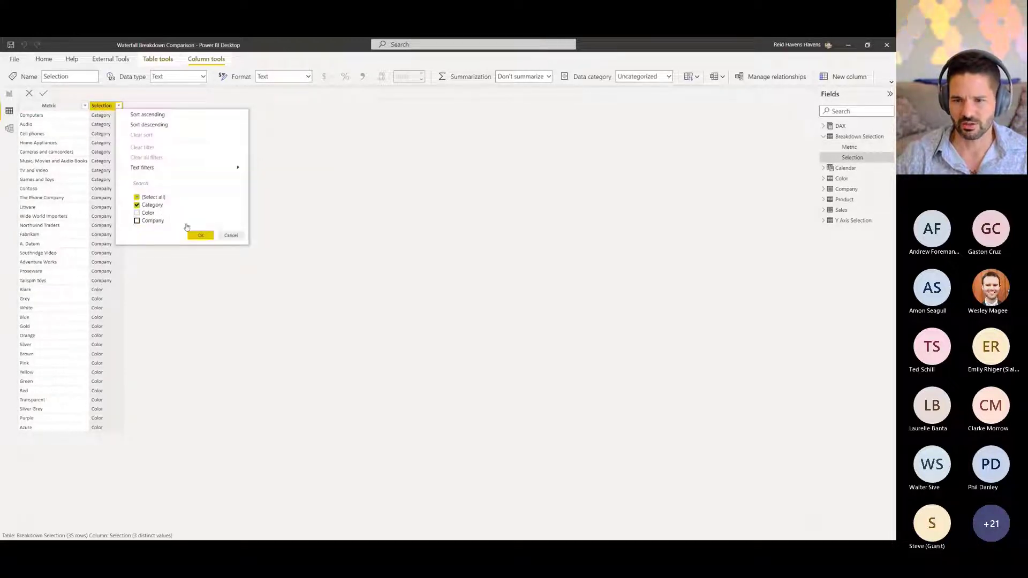
left_click(194, 234)
left_click(46, 107)
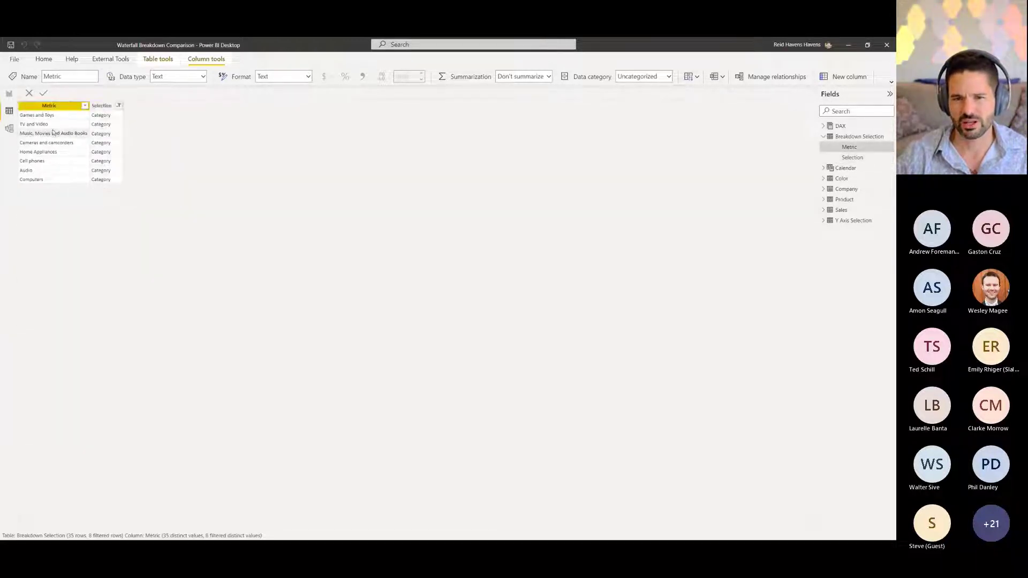
Step: Change the Selection column's filter to Color only and examine the matching Metric values
left_click(101, 106)
left_click(118, 106)
left_click(150, 206)
left_click(137, 213)
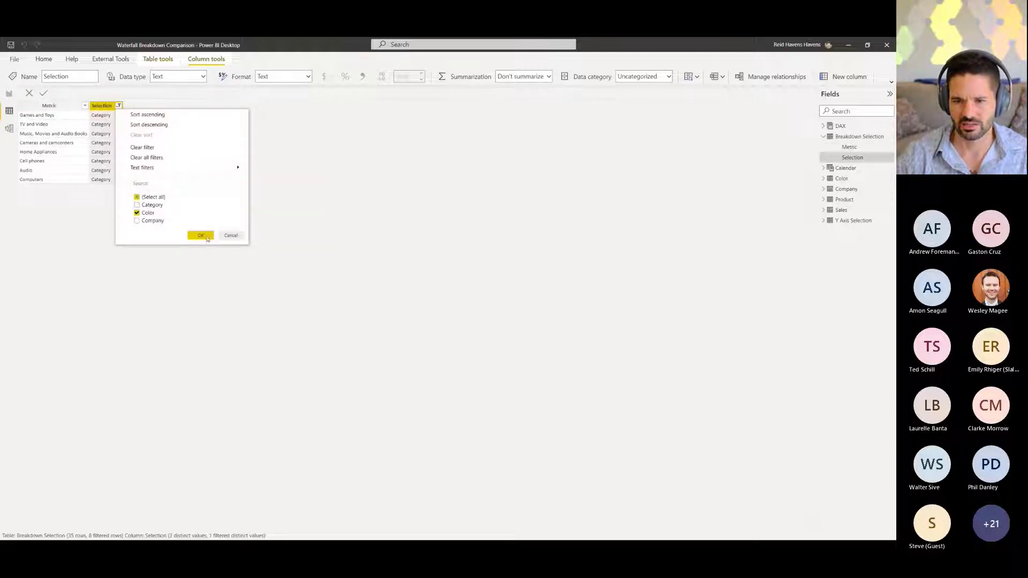
left_click(200, 235)
left_click(39, 143)
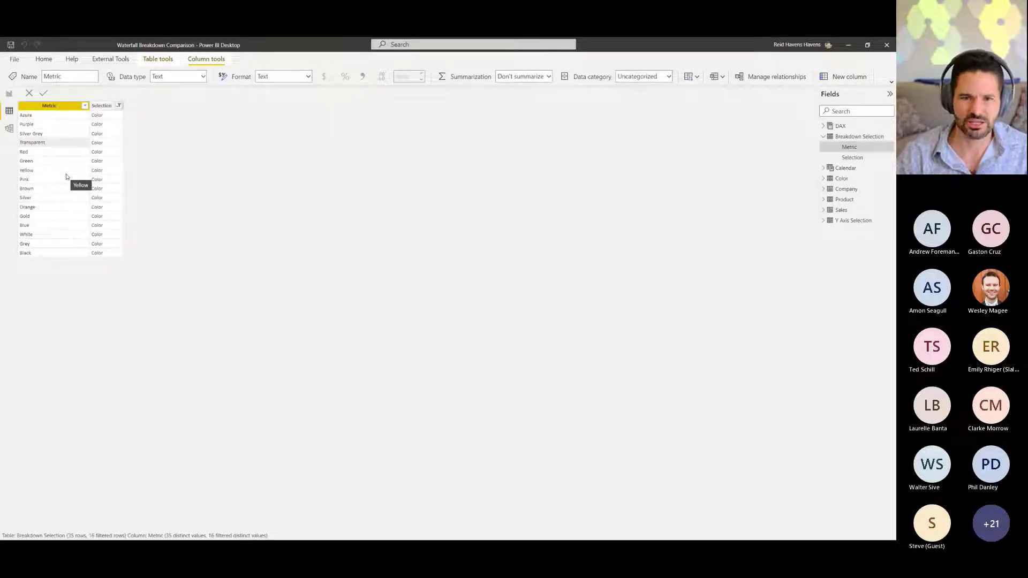
Step: Return to the report, select the waterfall chart and display the full formula of Sales (Breakdown Selection) in a smaller font
left_click(10, 129)
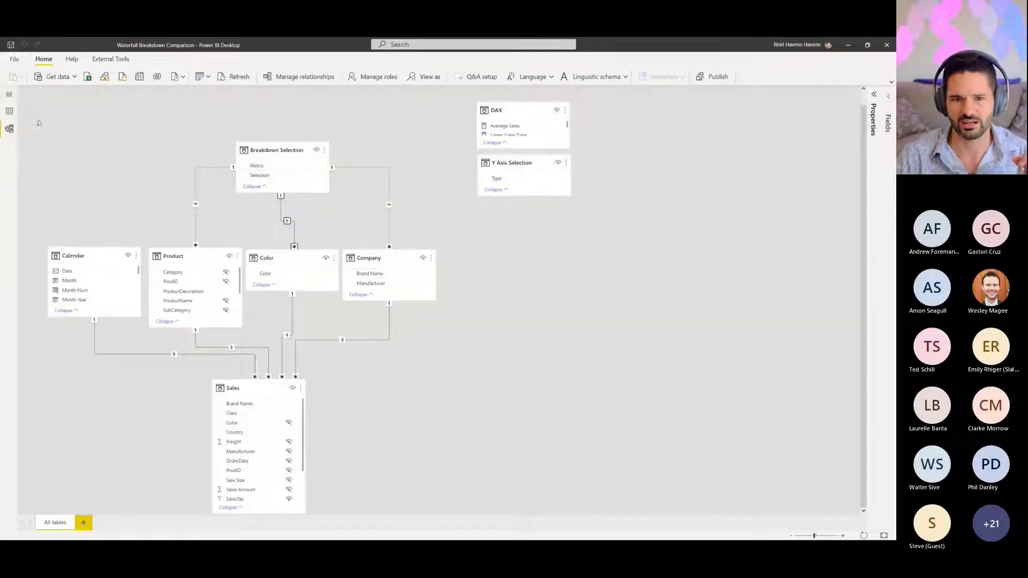
left_click(11, 94)
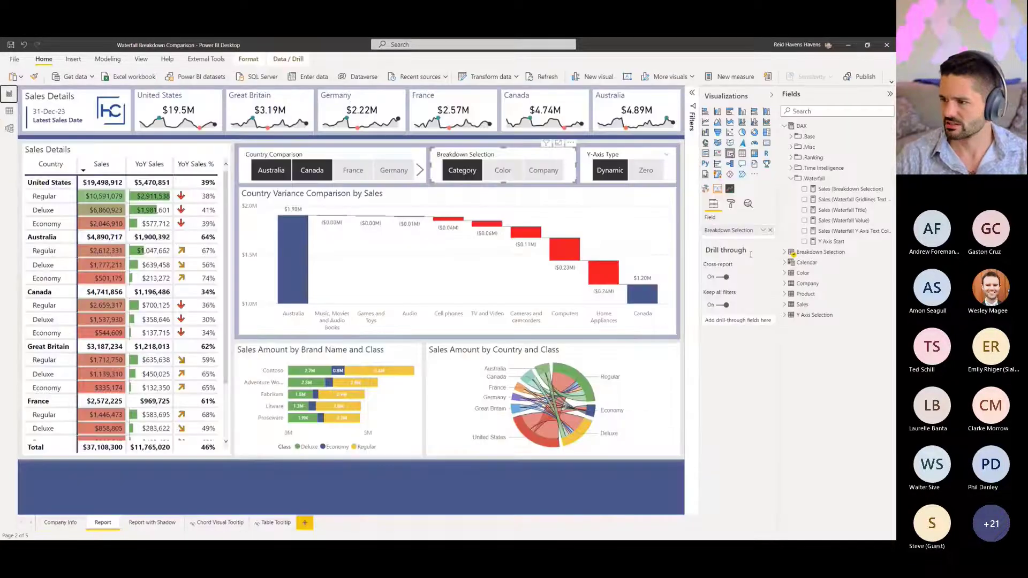
left_click(514, 209)
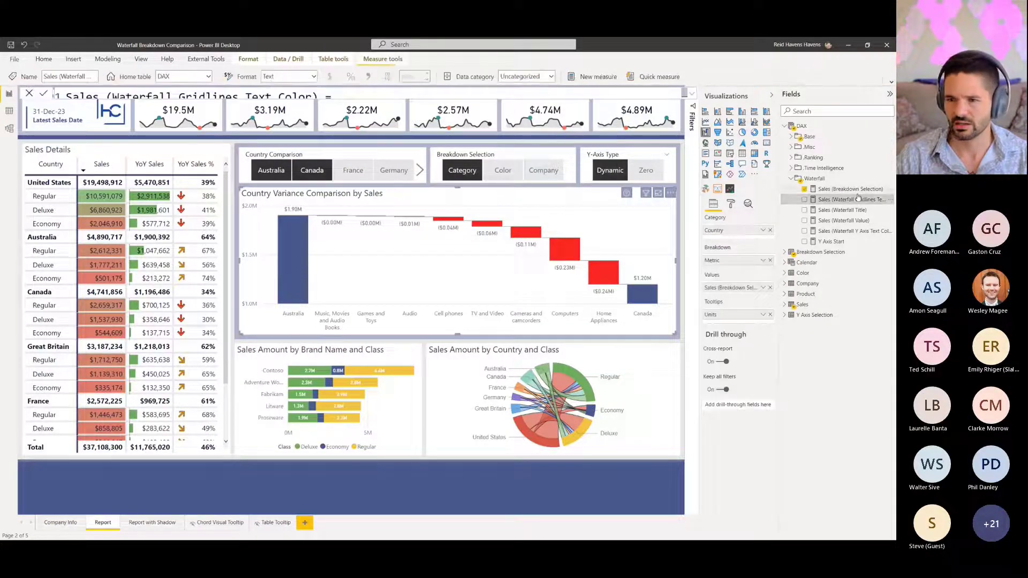
left_click(852, 189)
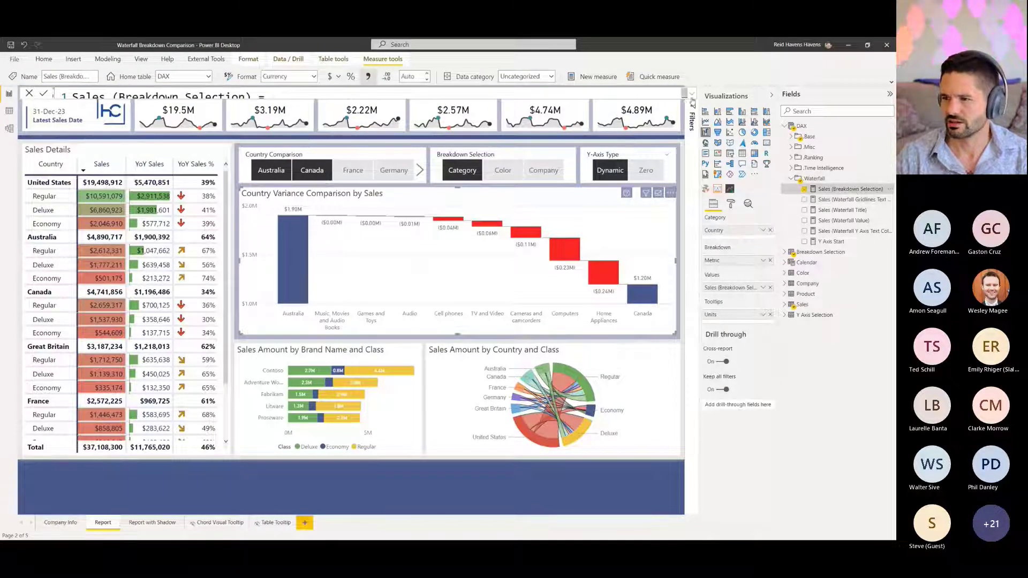
left_click(692, 94)
scroll(394, 159, "down", 2, "ctrl")
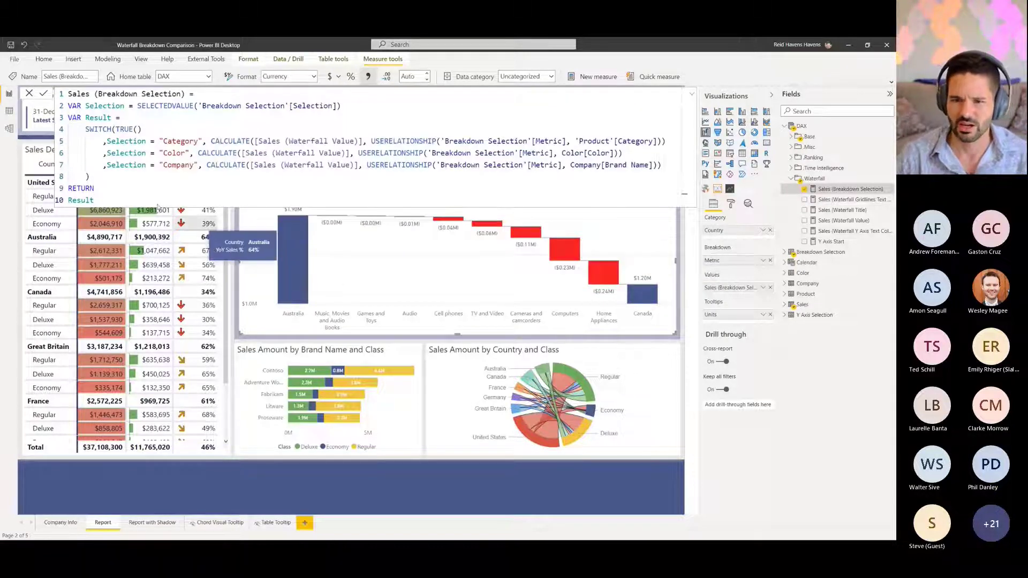
Step: Examine the SWITCH branches of the formula: the CALCULATE expression for Category and the Category, Color and Company conditions
left_click_drag(666, 142, 212, 140)
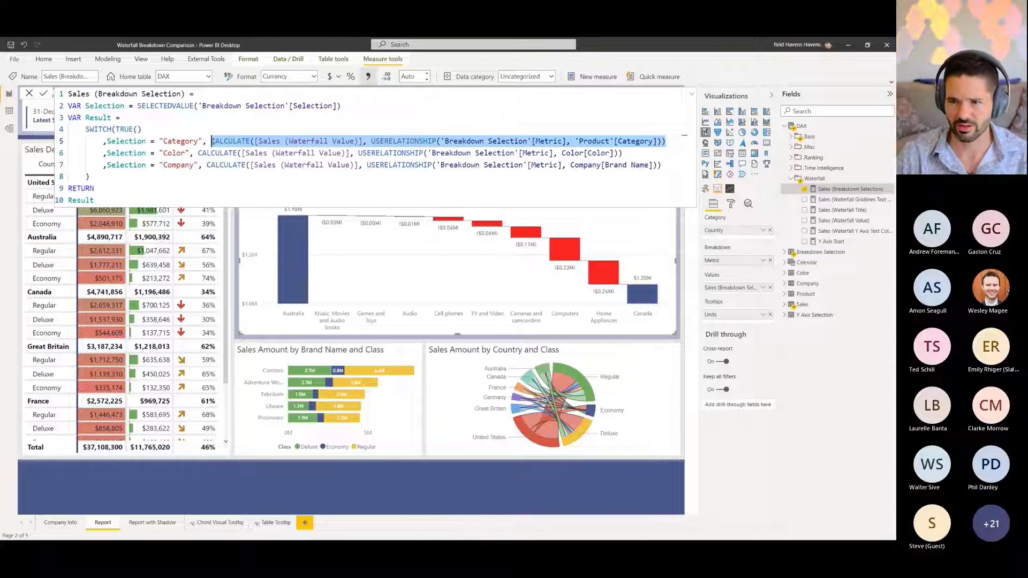
left_click(332, 142)
double_click(180, 142)
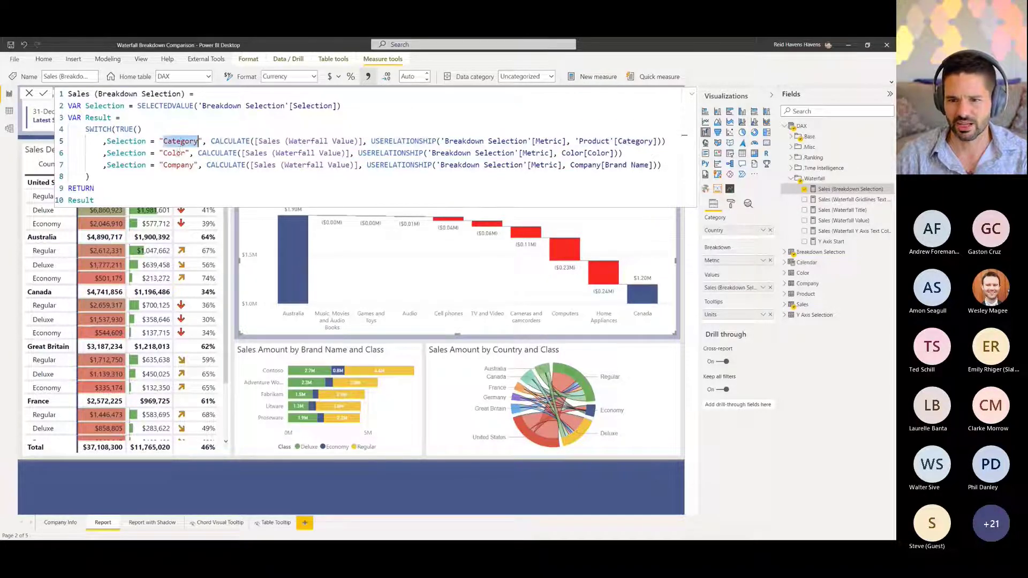
double_click(173, 153)
double_click(177, 165)
left_click(156, 130)
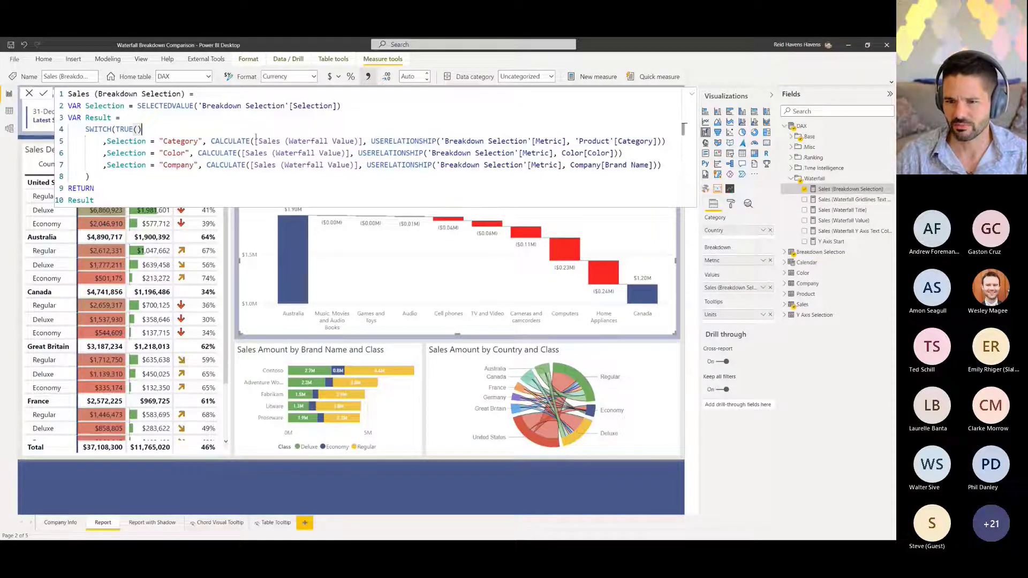
Step: Examine the USERELATIONSHIP arguments in the three branches: 'Product'[Category], Color[Color] and Company[Brand Name]
left_click_drag(373, 141, 667, 141)
left_click_drag(573, 140, 656, 141)
left_click(565, 153)
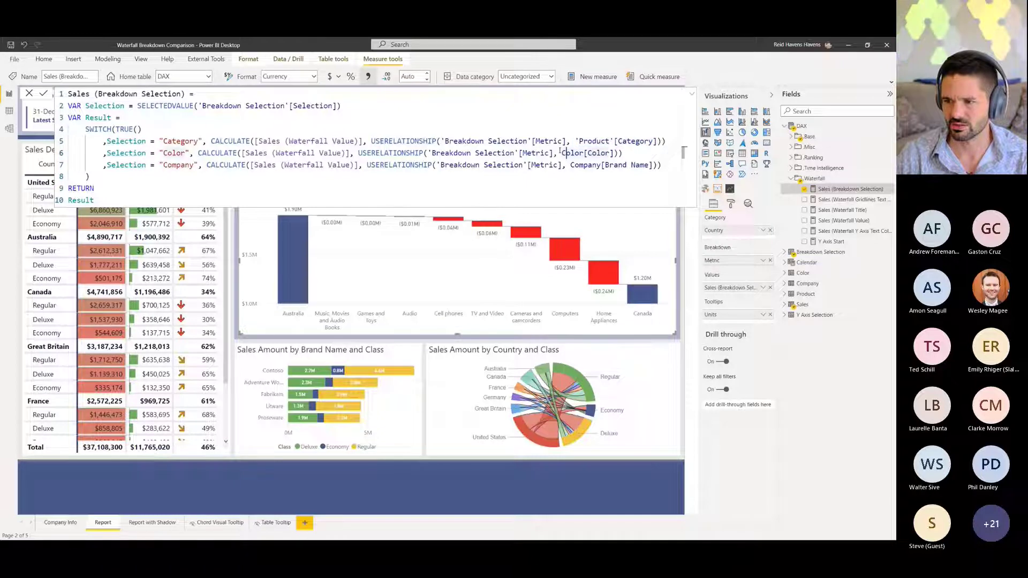
left_click_drag(561, 152, 663, 166)
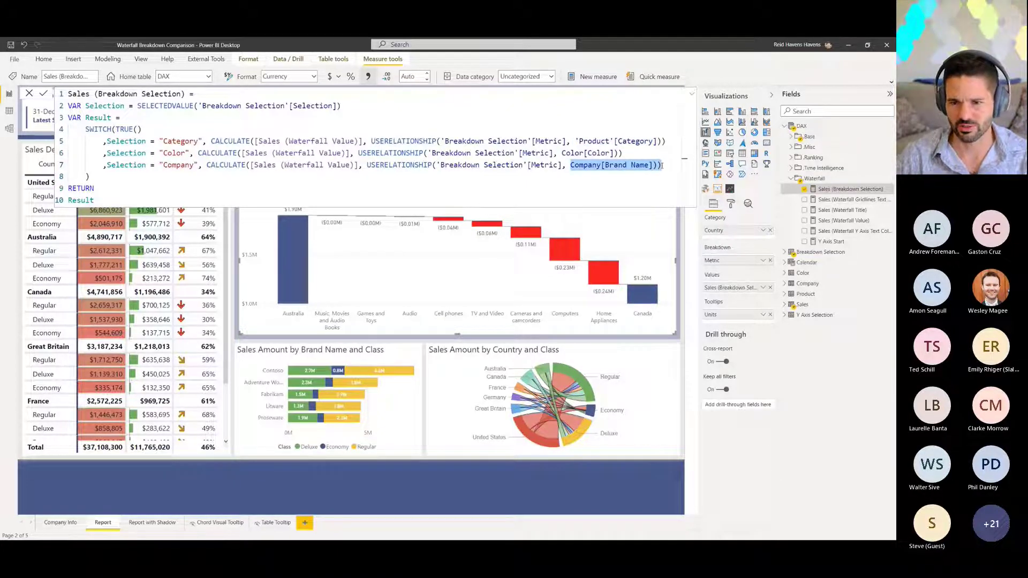
Step: Open the Power Query Editor and bring up the source settings of the Data Source query
left_click(39, 61)
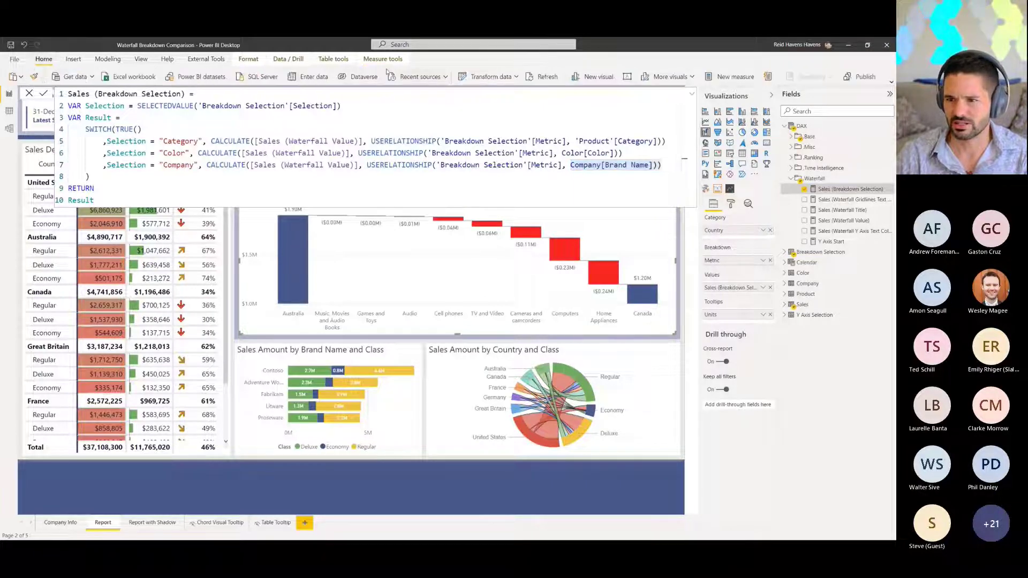
left_click(483, 78)
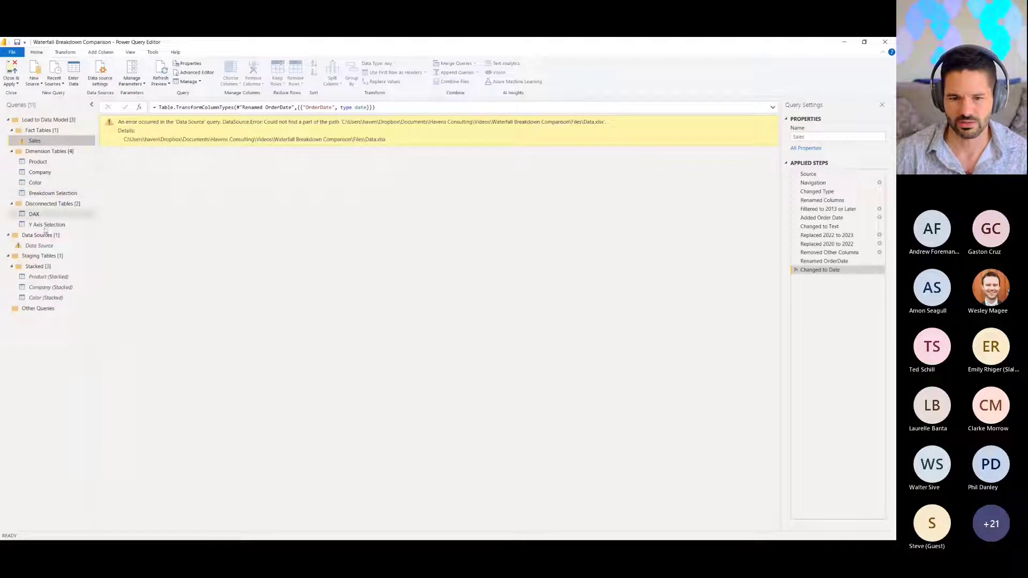
left_click(40, 246)
left_click(880, 175)
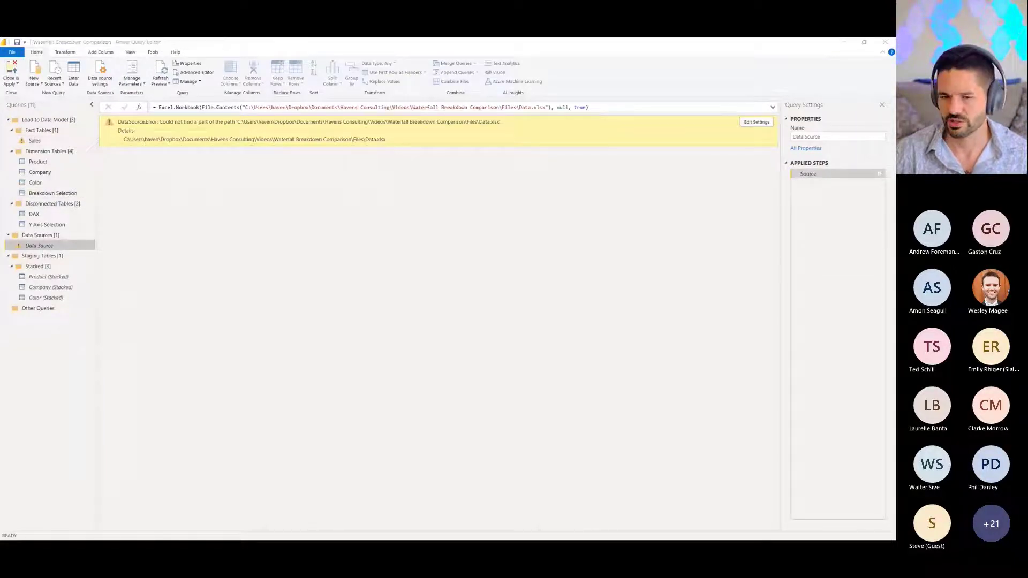
triple_click(429, 284)
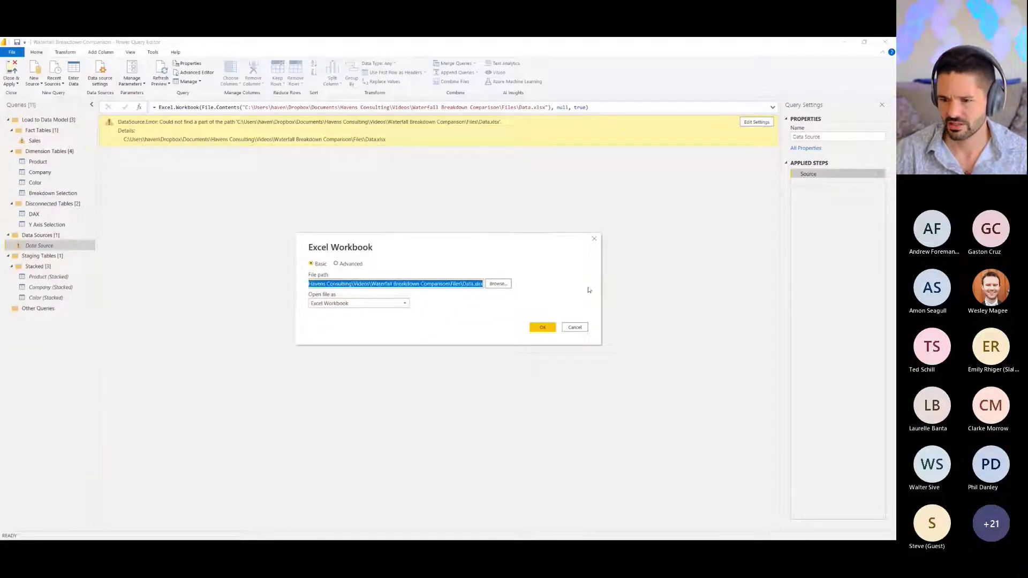
left_click(497, 284)
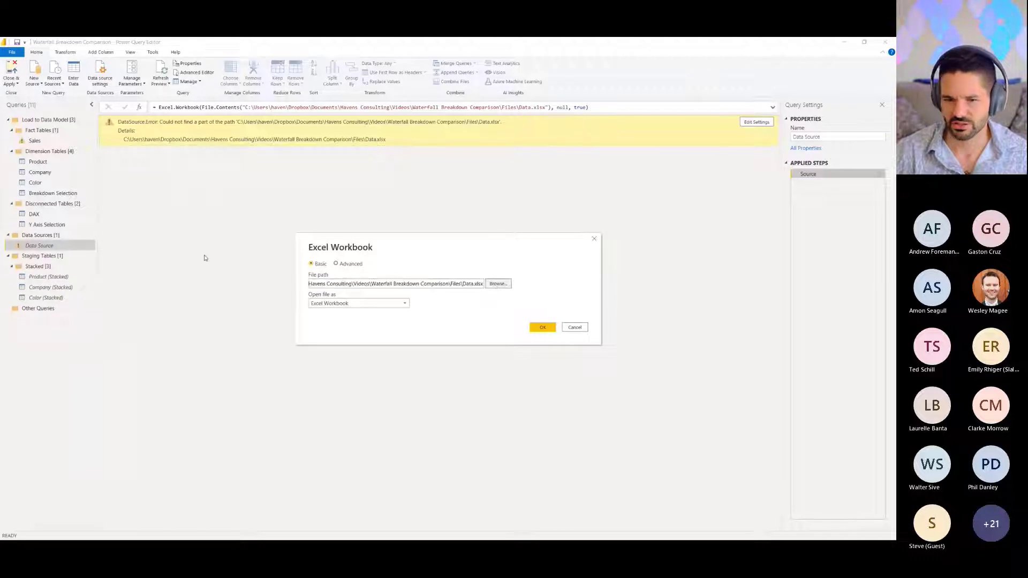
scroll(329, 294, "up", 5)
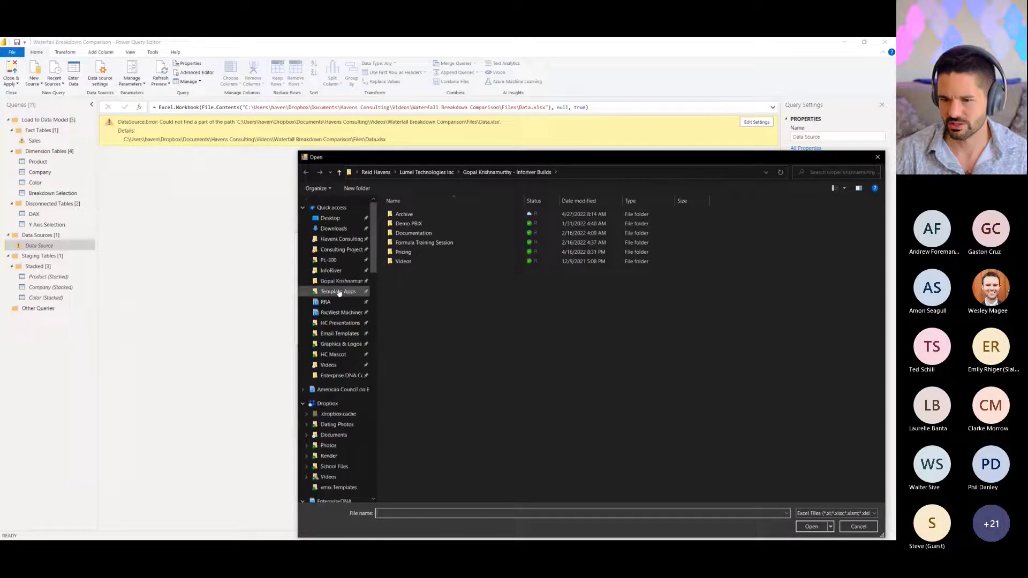
key("Escape")
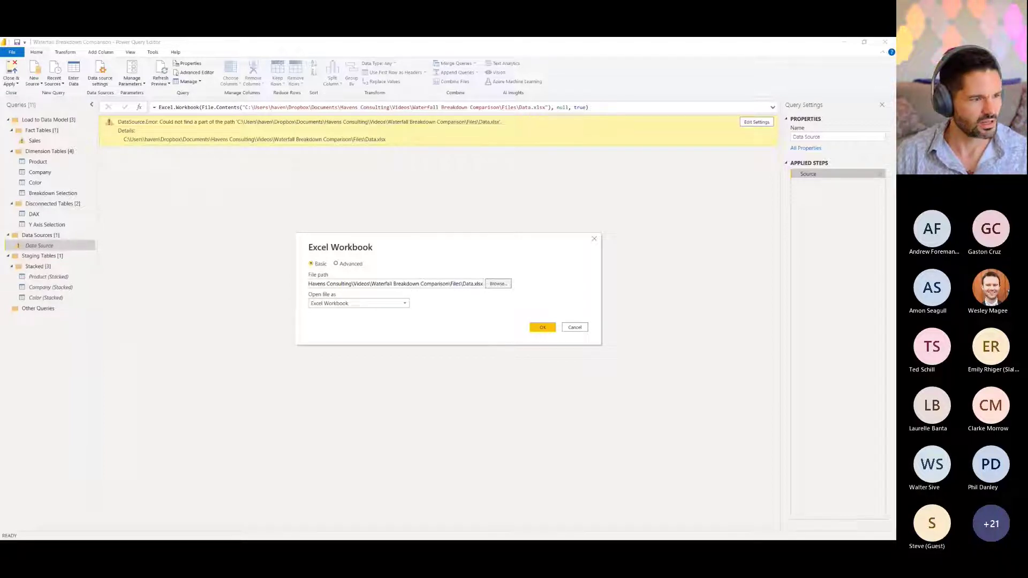
Step: Insert the Recorded folder after Videos in the Excel workbook's file path and apply the source settings
type("Recorded\\")
left_click(543, 327)
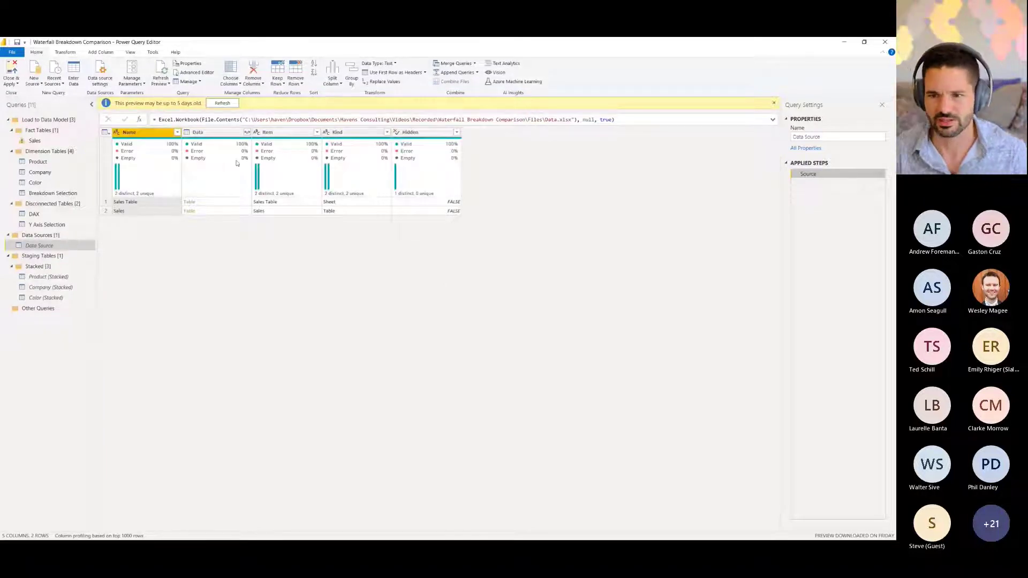
Step: Refresh the Data Source preview and look through the Sales, Product and Breakdown Selection queries
left_click(223, 103)
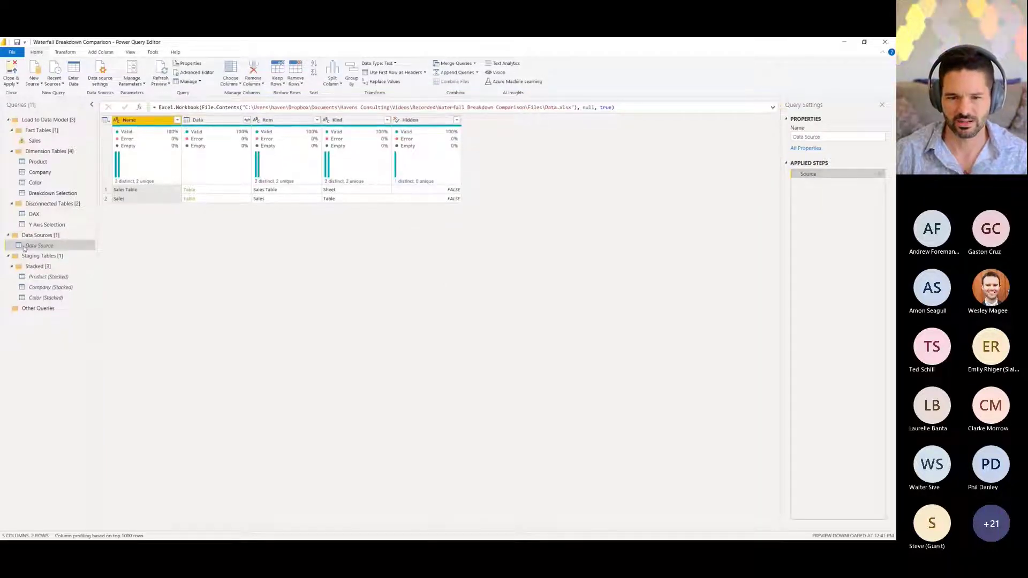
left_click(34, 141)
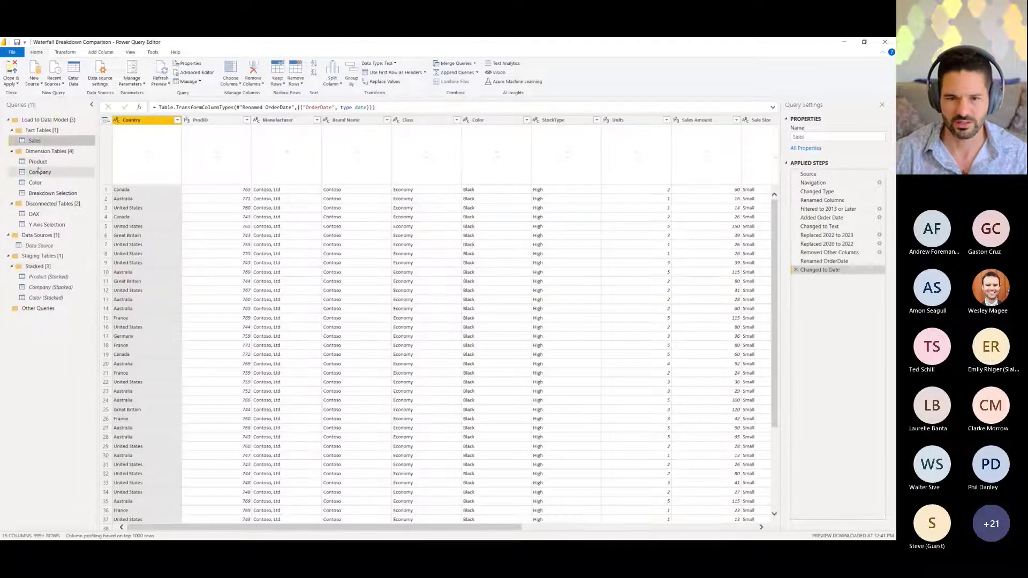
left_click(38, 161)
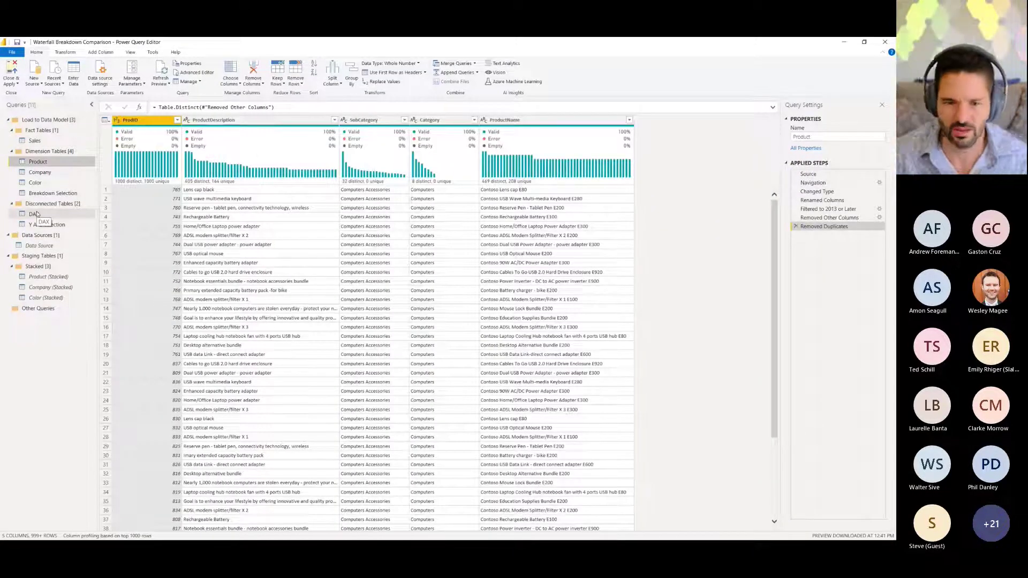
left_click(42, 193)
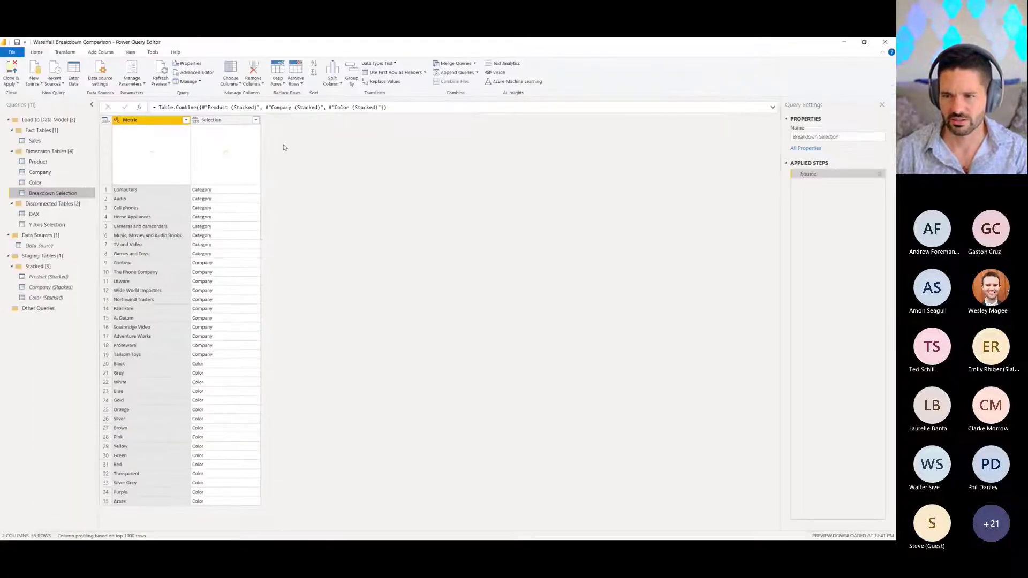
mouse_move(209, 146)
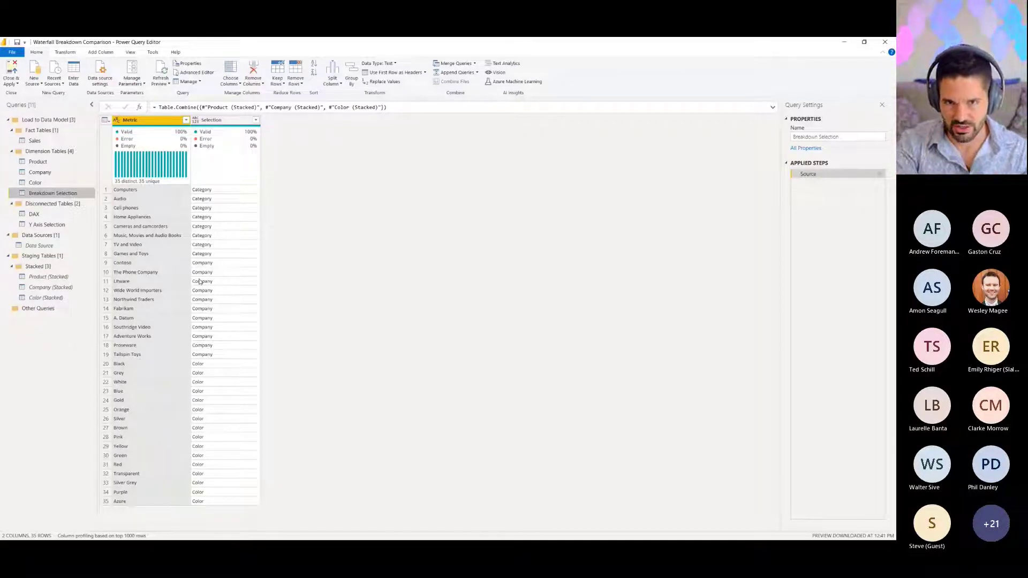
Step: Examine the Source step of Product (Stacked) and the Reference option of the Product query it is based on
left_click(60, 277)
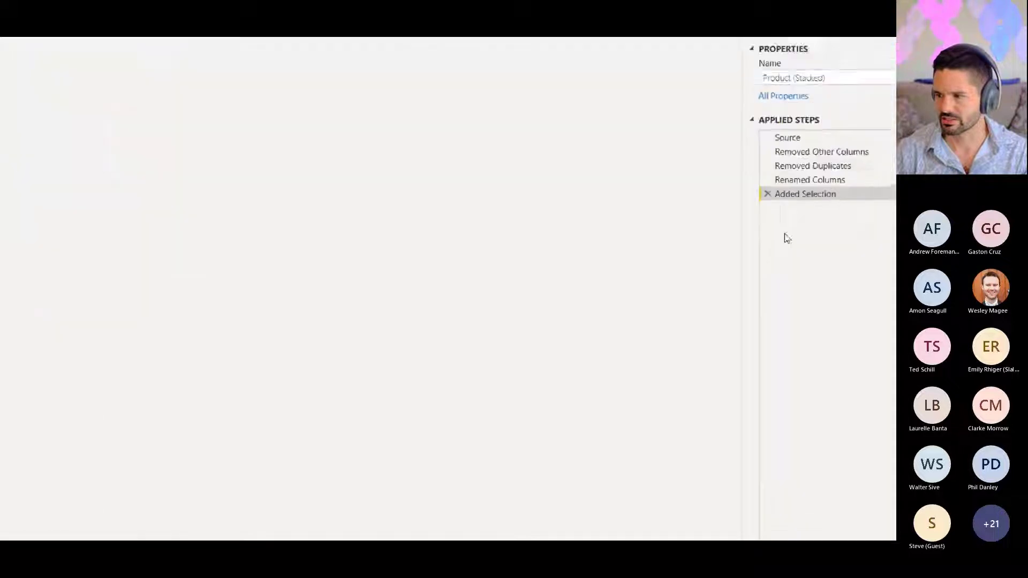
left_click(782, 132)
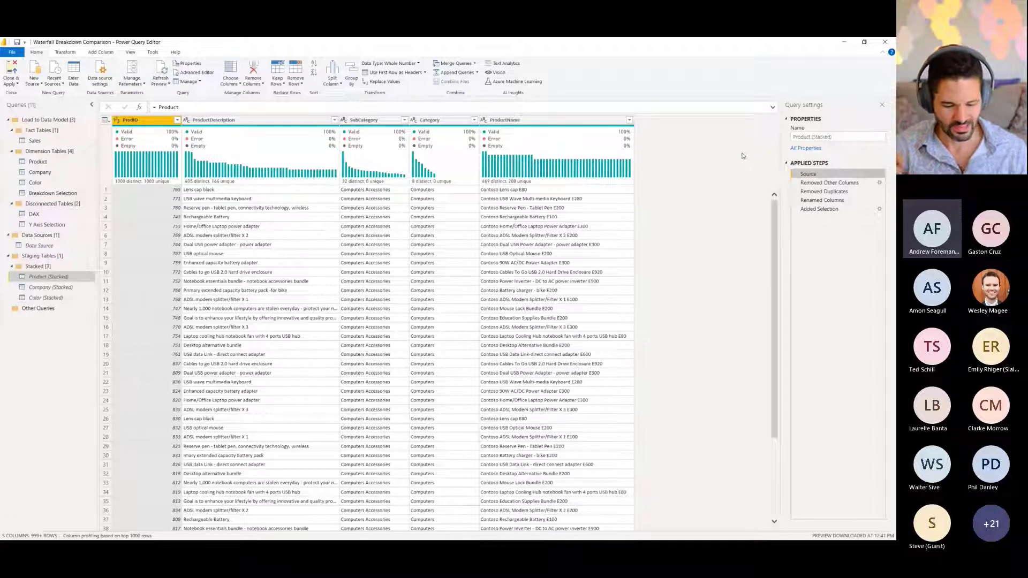
mouse_move(116, 184)
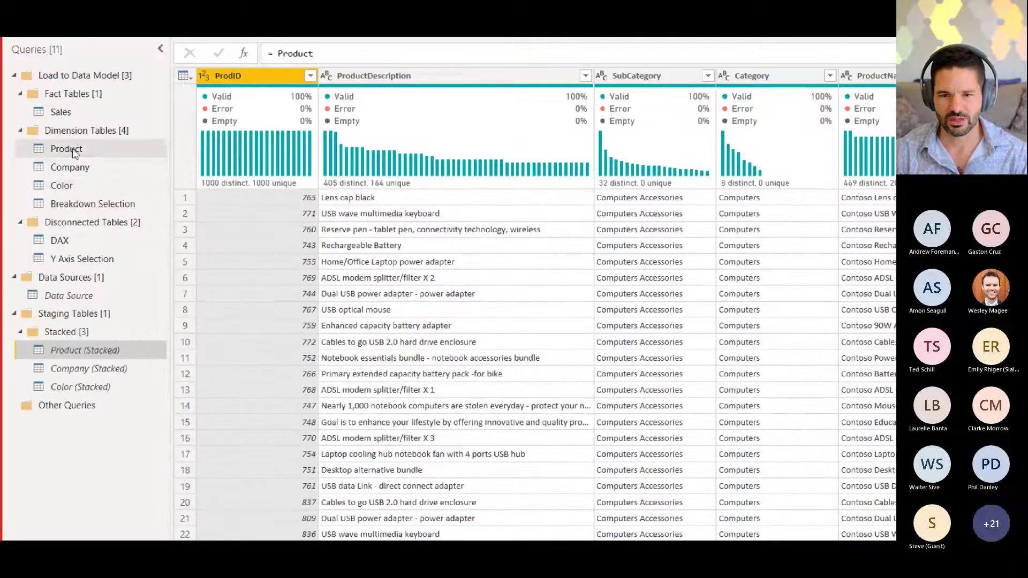
left_click(41, 162)
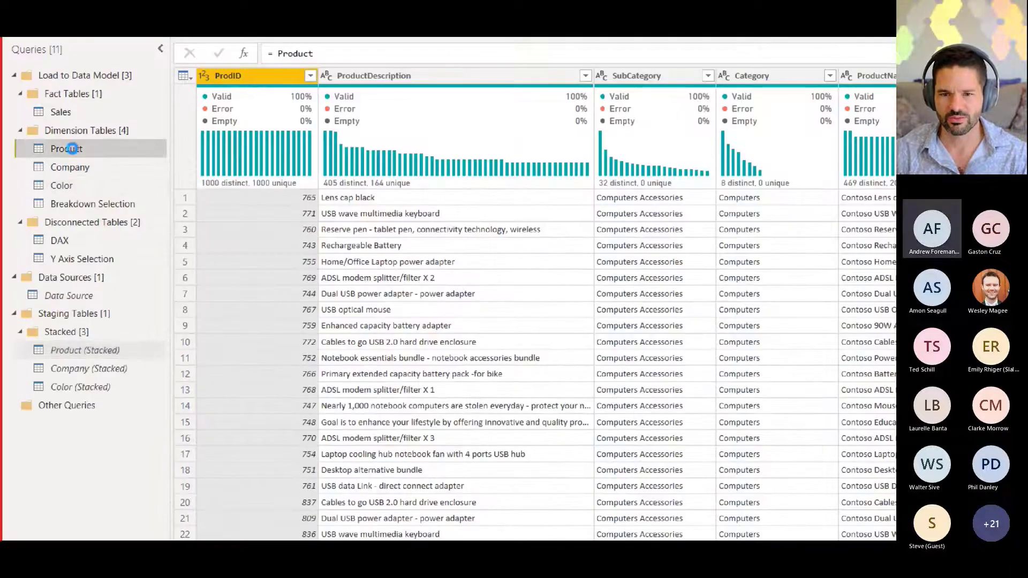
right_click(72, 150)
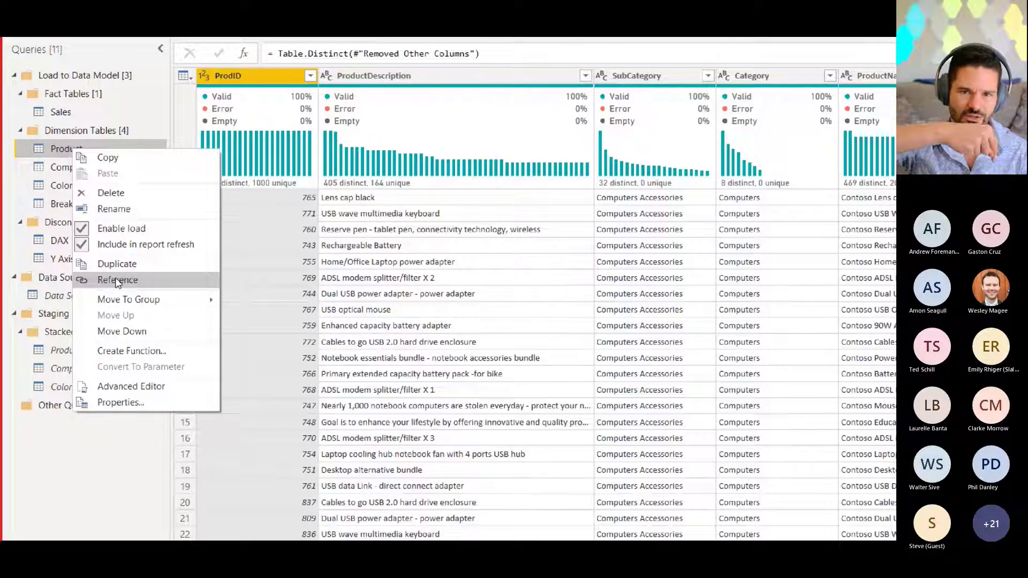
Step: Review the Removed Other Columns, Removed Duplicates, Renamed Columns and Added Selection steps of Product (Stacked)
left_click(57, 350)
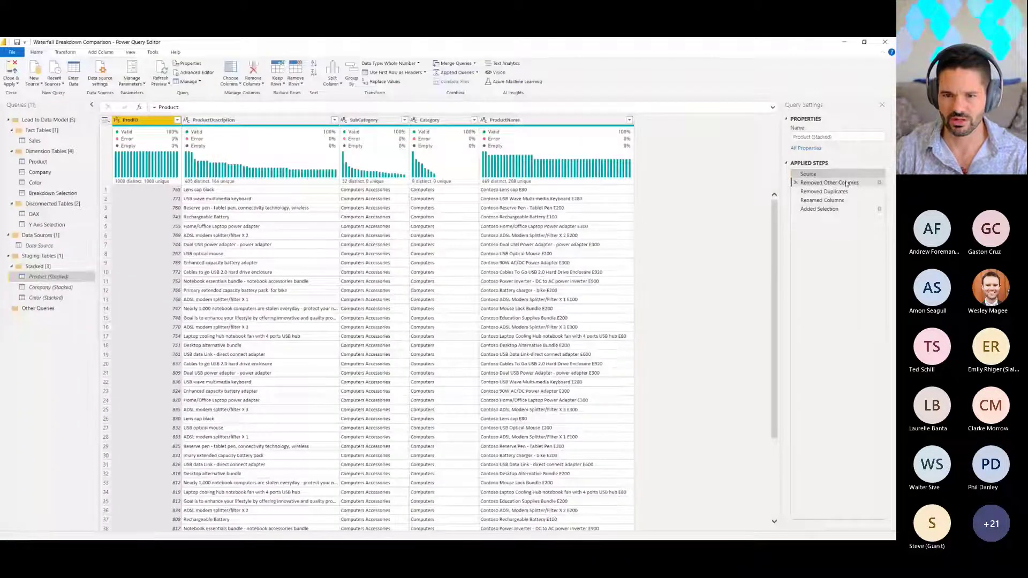
left_click(847, 183)
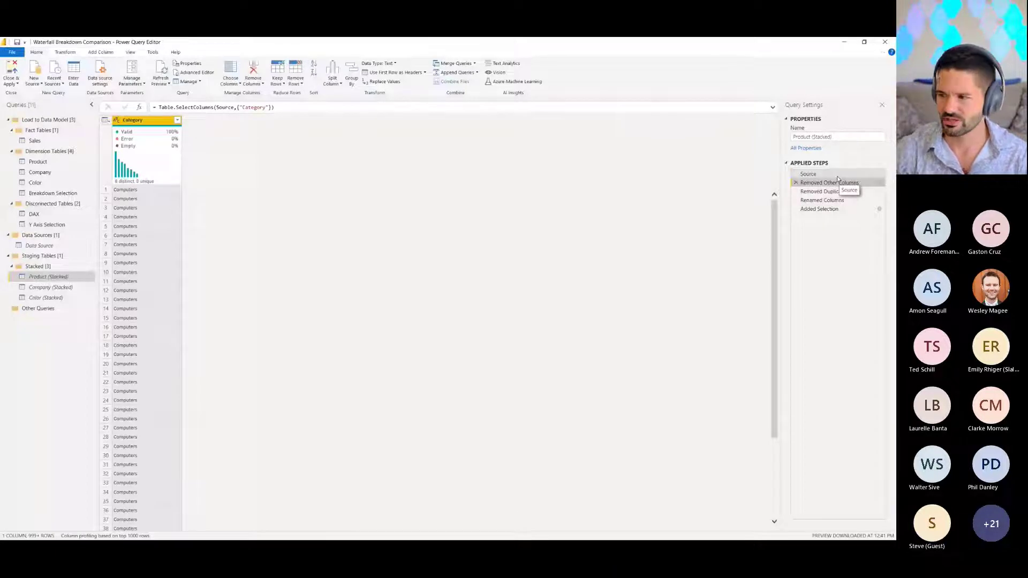
left_click(824, 193)
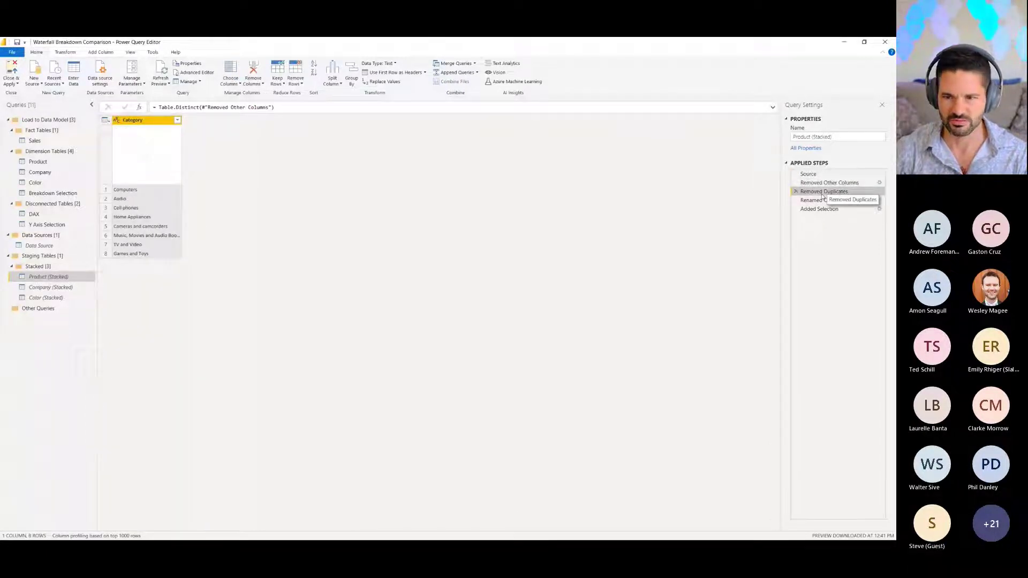
left_click(819, 201)
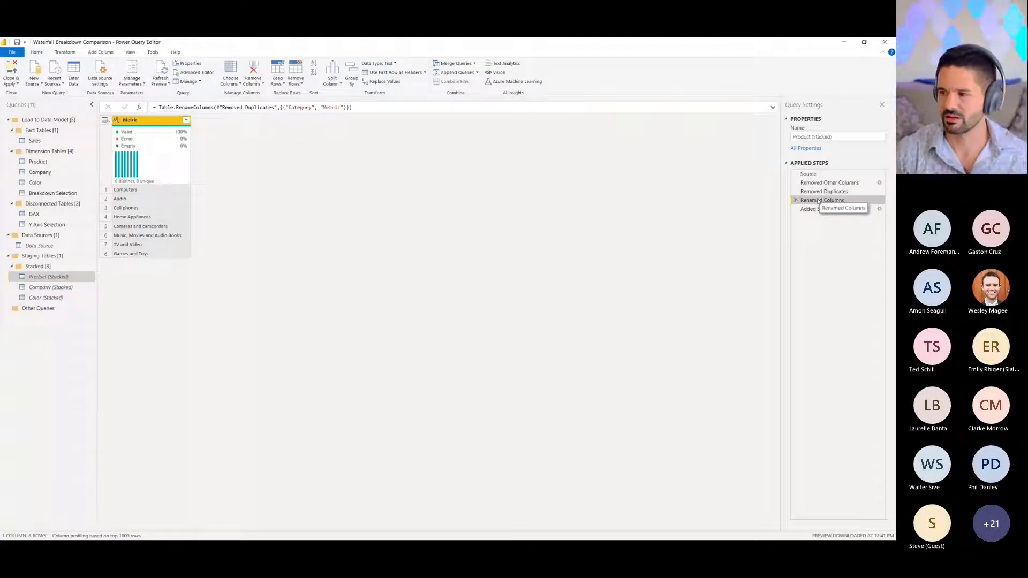
left_click(819, 211)
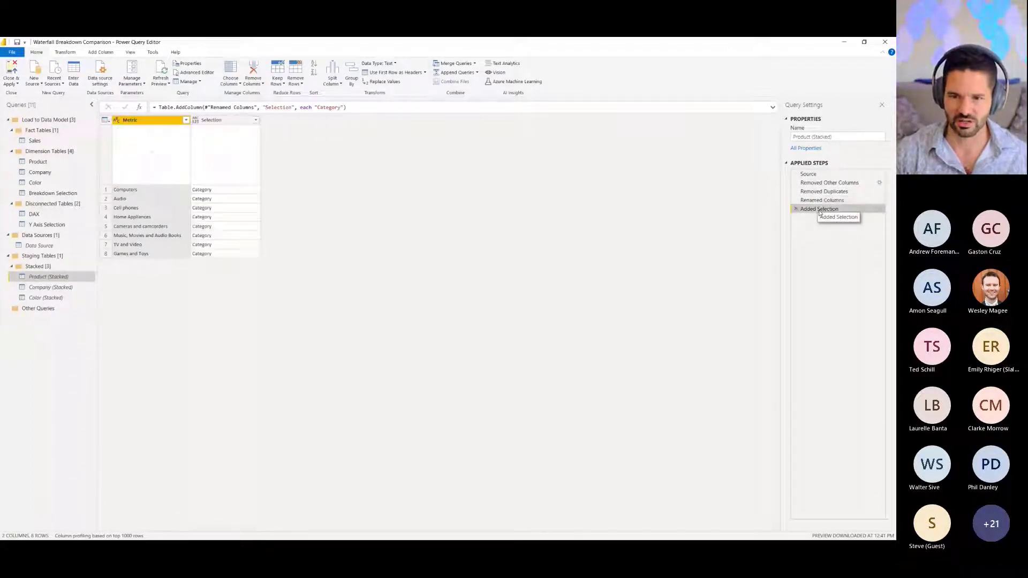
Step: Inspect the custom column settings behind Added Selection in Product (Stacked) and close them without changes
left_click(880, 208)
left_click_drag(434, 217, 382, 168)
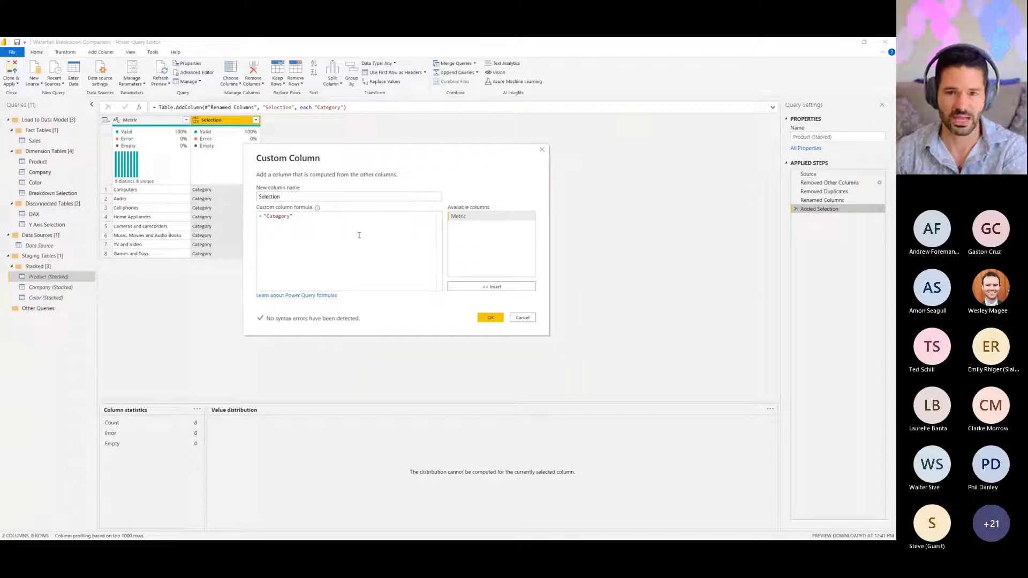
left_click(512, 318)
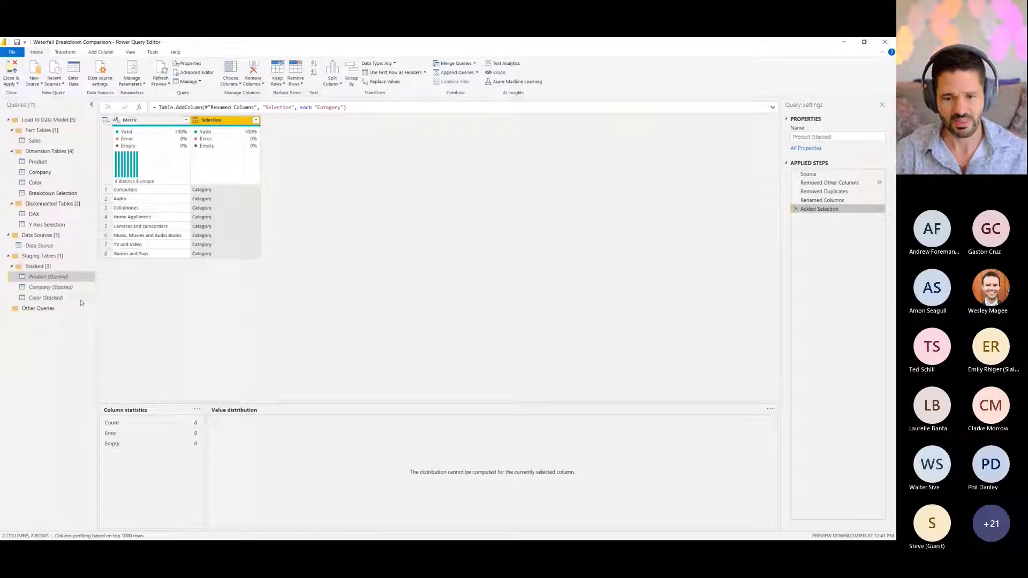
Step: Review the applied steps of Company (Stacked) from Source through Added Selection
left_click(61, 288)
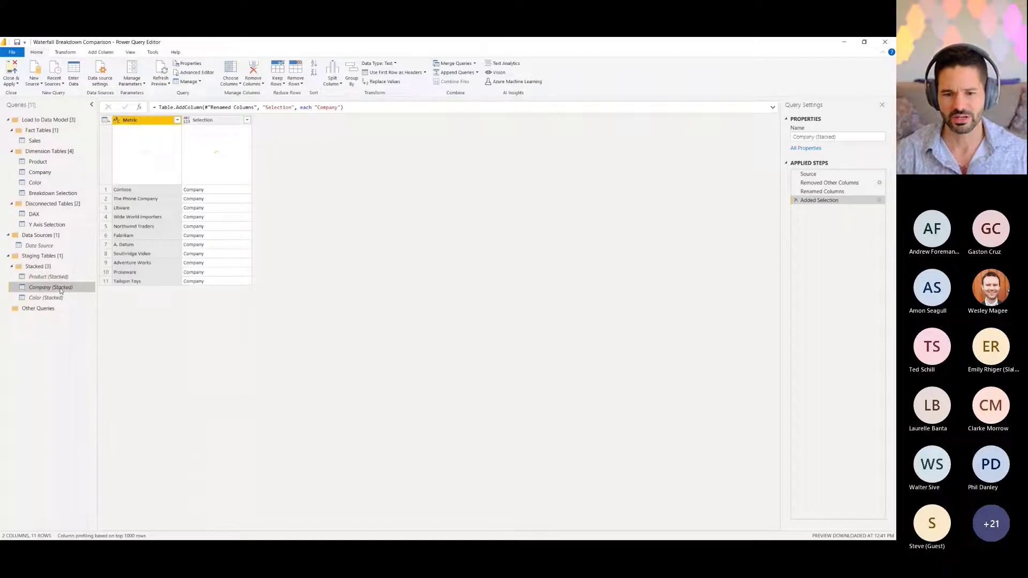
left_click(809, 176)
left_click(824, 183)
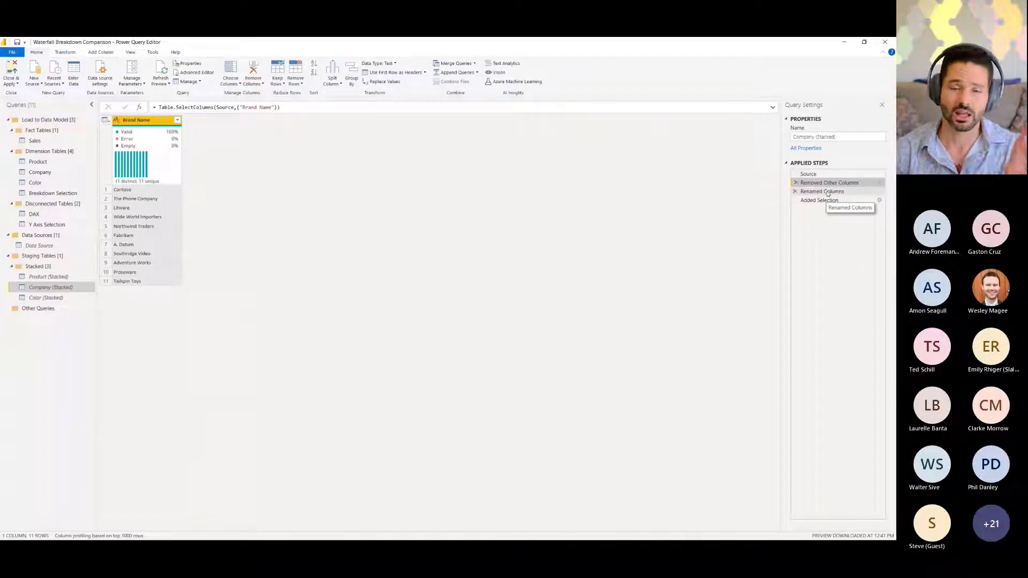
left_click(817, 200)
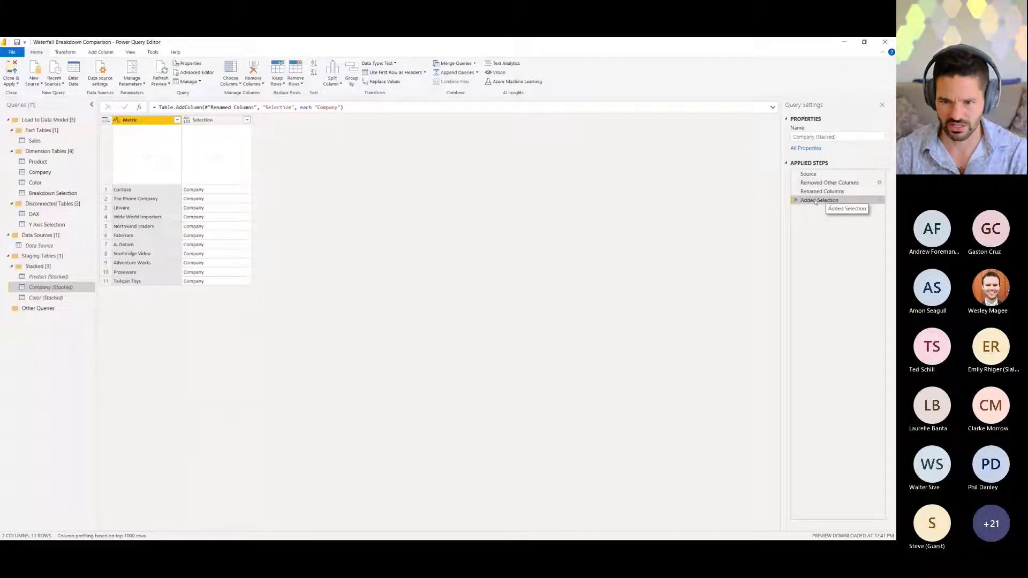
Step: Review the Renamed Columns and Added Selection steps of Color (Stacked) and revisit the Product query's Reference option
left_click(46, 298)
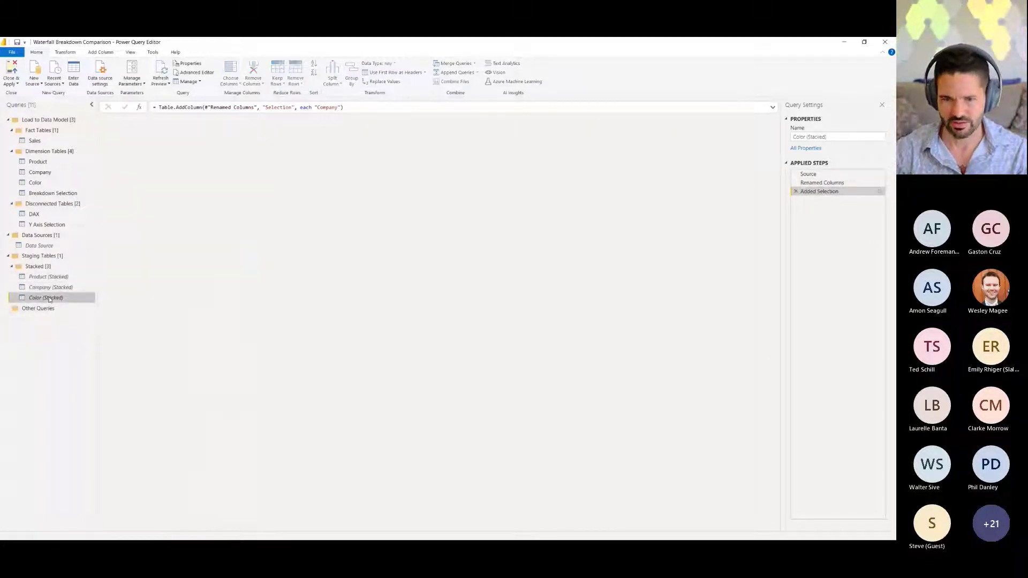
left_click(809, 183)
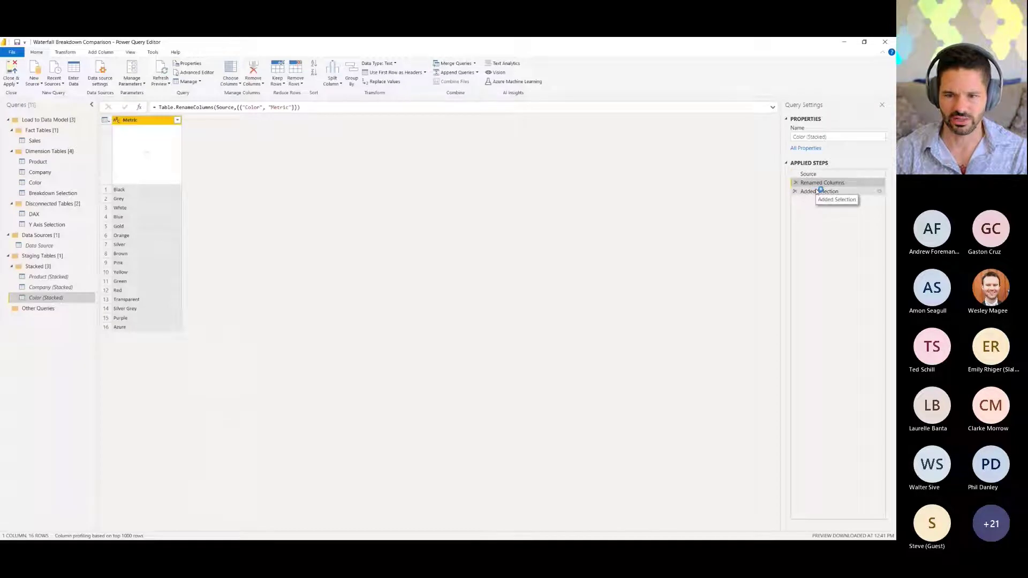
left_click(821, 191)
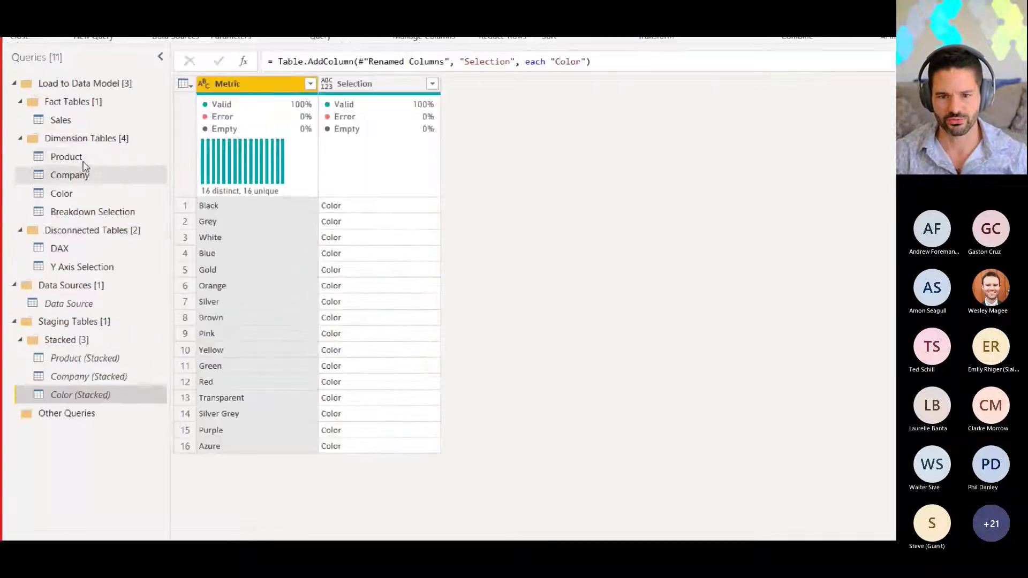
right_click(67, 156)
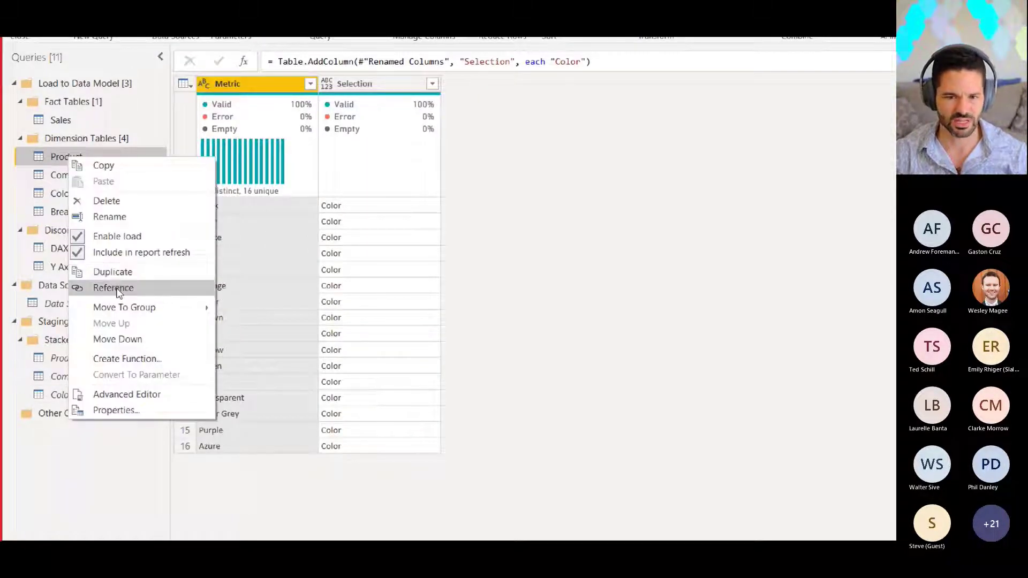
left_click(116, 527)
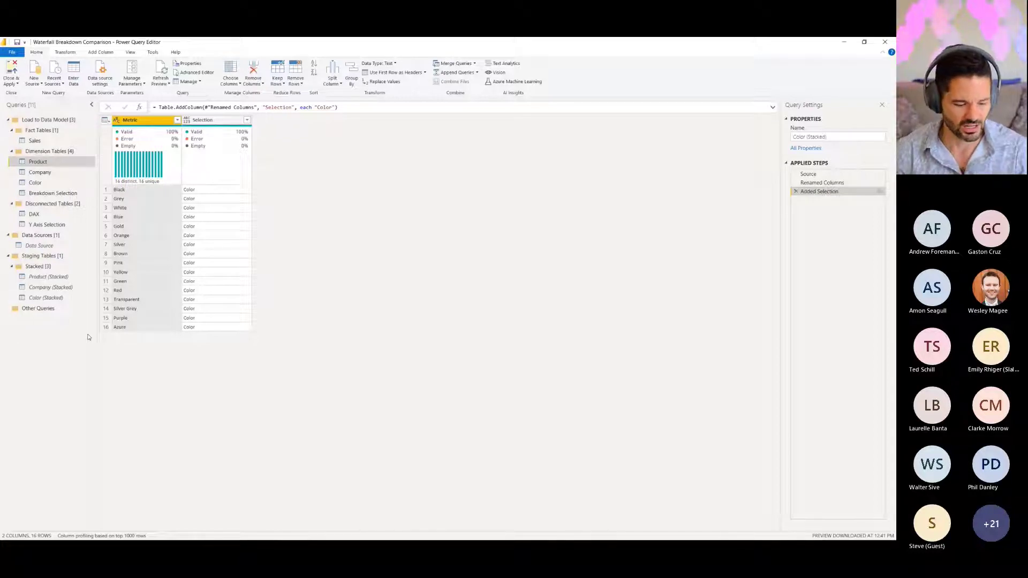
Step: Leave the Power Query Editor, collapse the expanded measure formula and apply the pending query changes
left_click(885, 46)
left_click(490, 307)
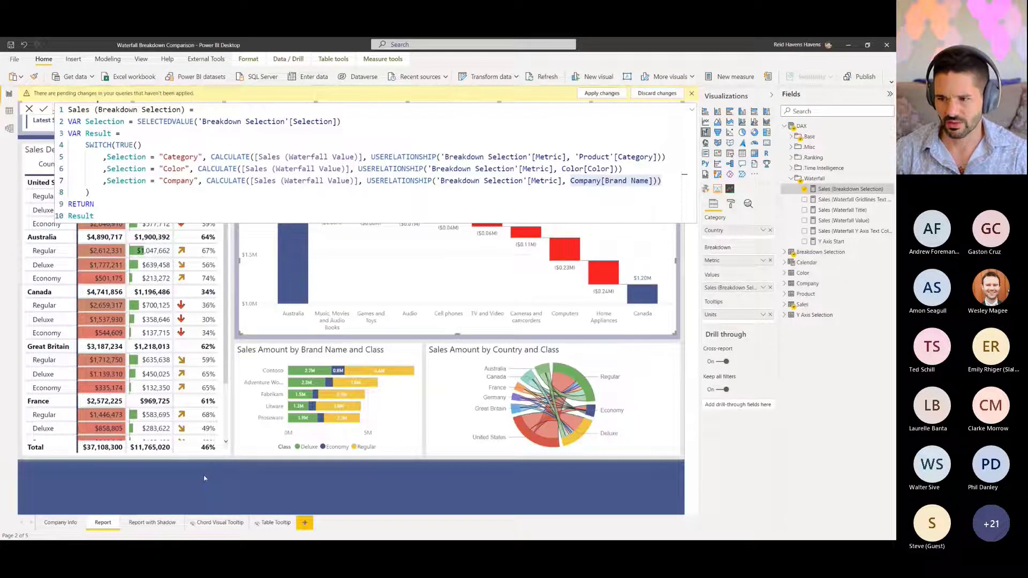
left_click(692, 113)
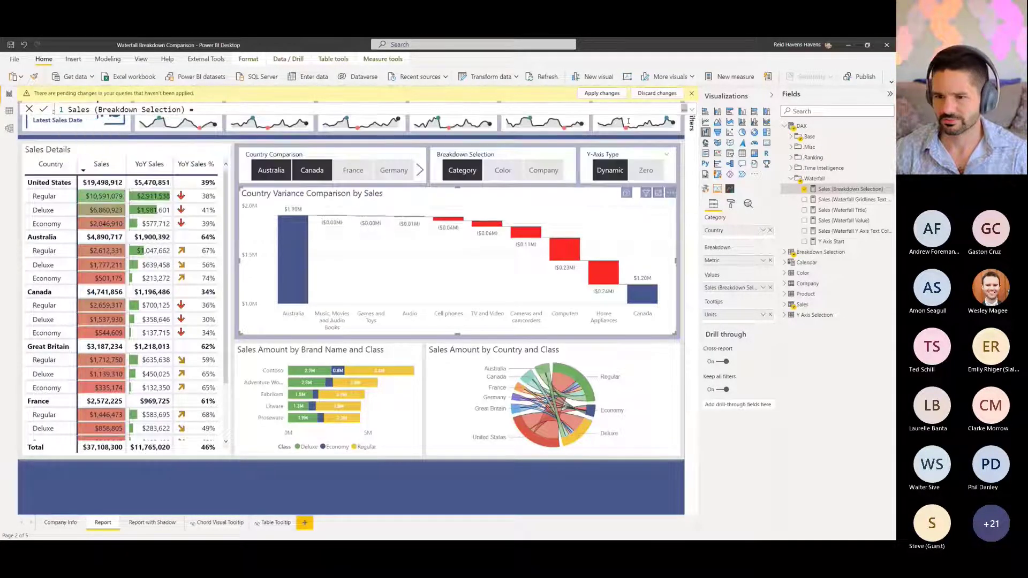
left_click(691, 93)
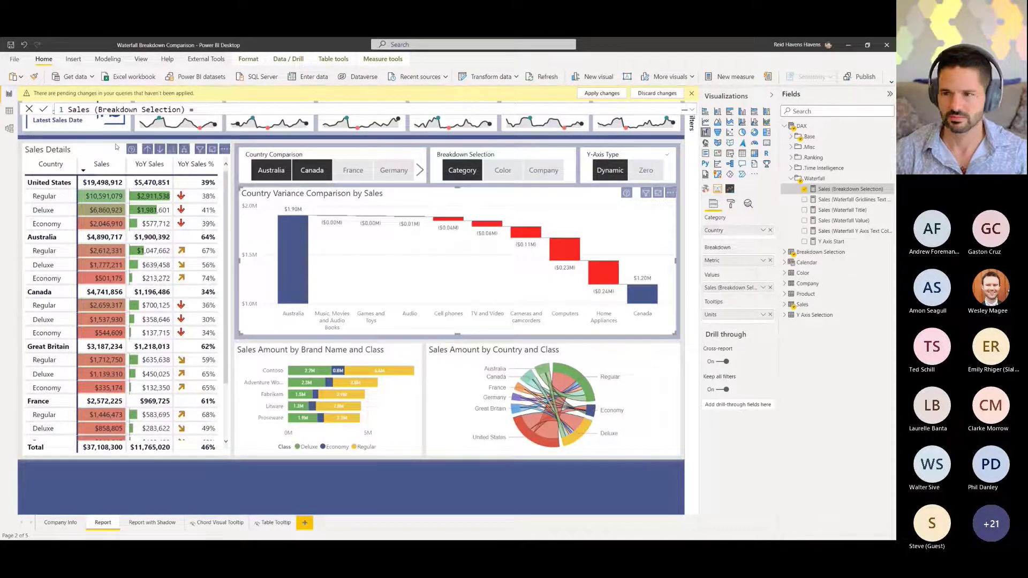
left_click(601, 94)
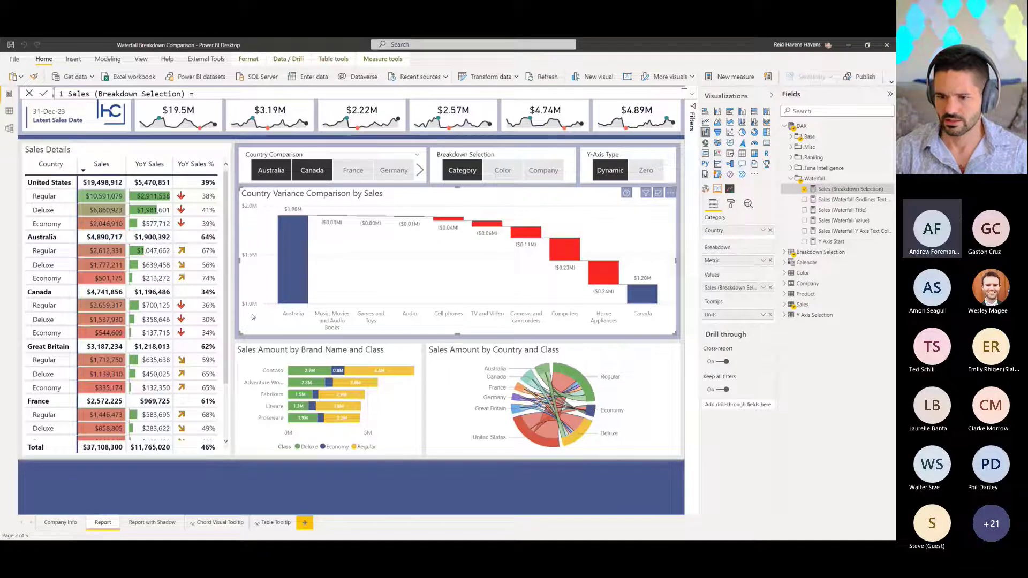
Step: Break the waterfall chart down by Color and by Company, leaving the Breakdown Selection slicer on Company
left_click(508, 175)
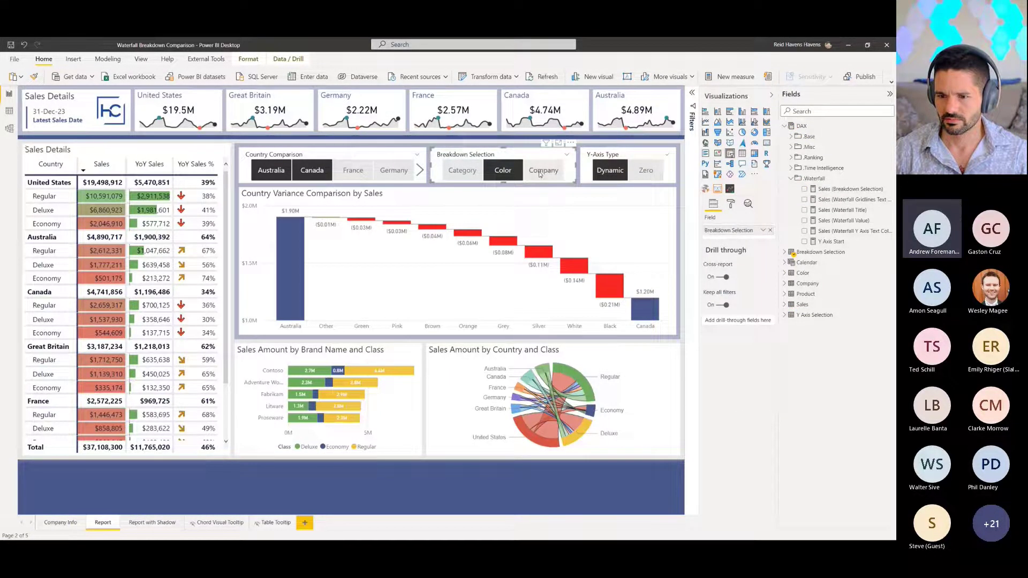
left_click(541, 172)
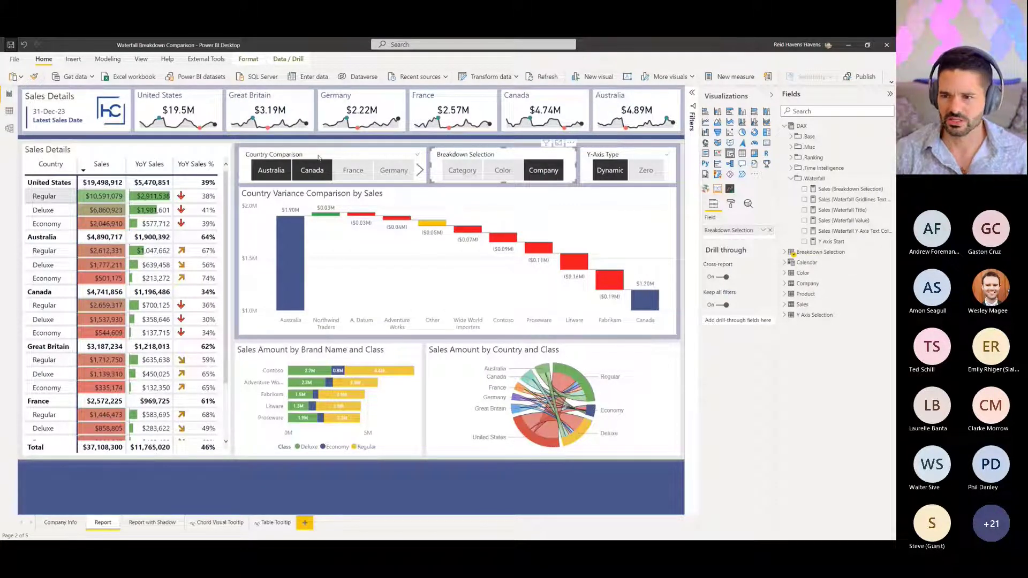
Step: Examine the rows of the Y Axis Selection table in the data view and return to the report
left_click(9, 112)
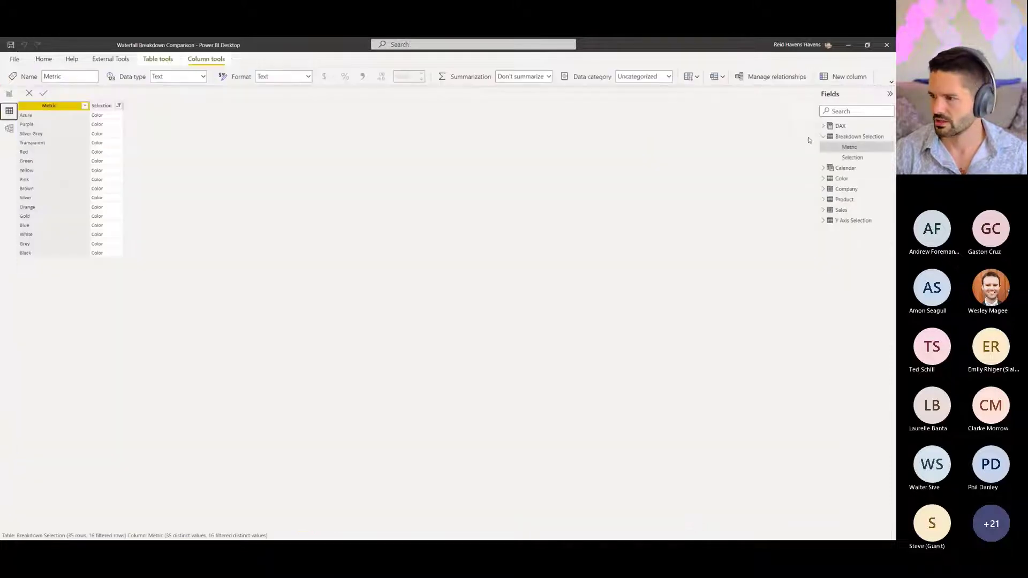
left_click(845, 222)
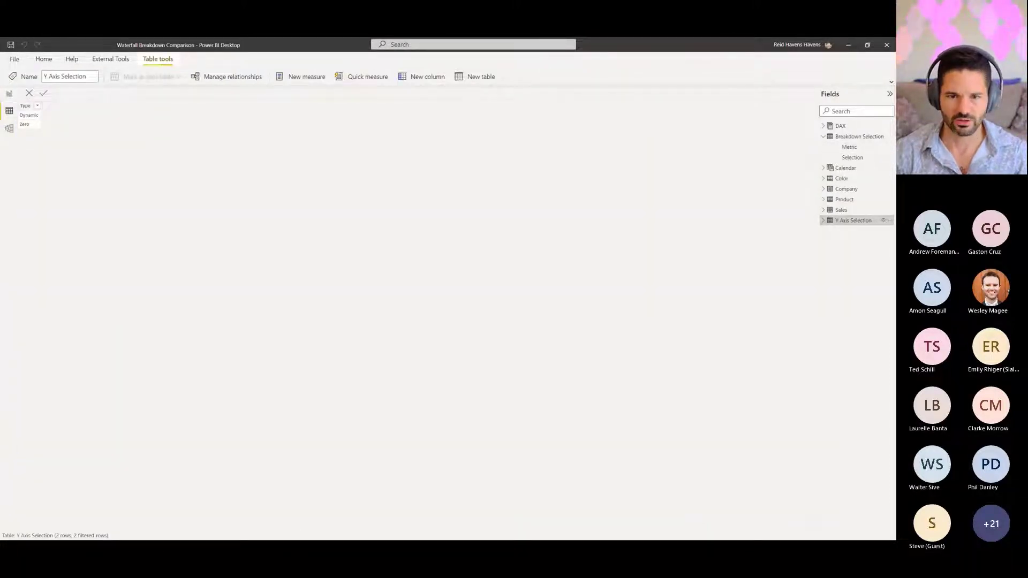
left_click(44, 60)
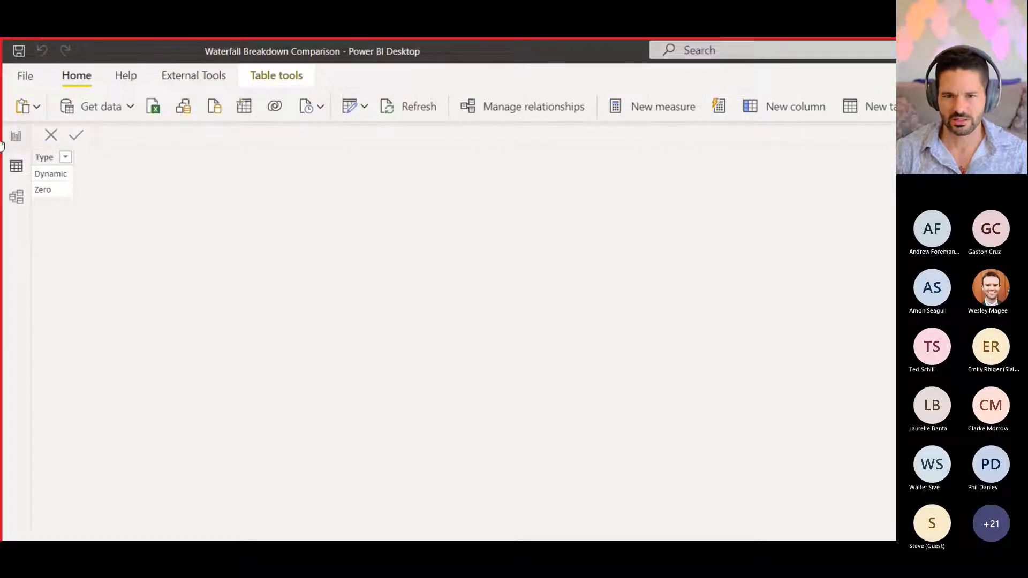
left_click(30, 137)
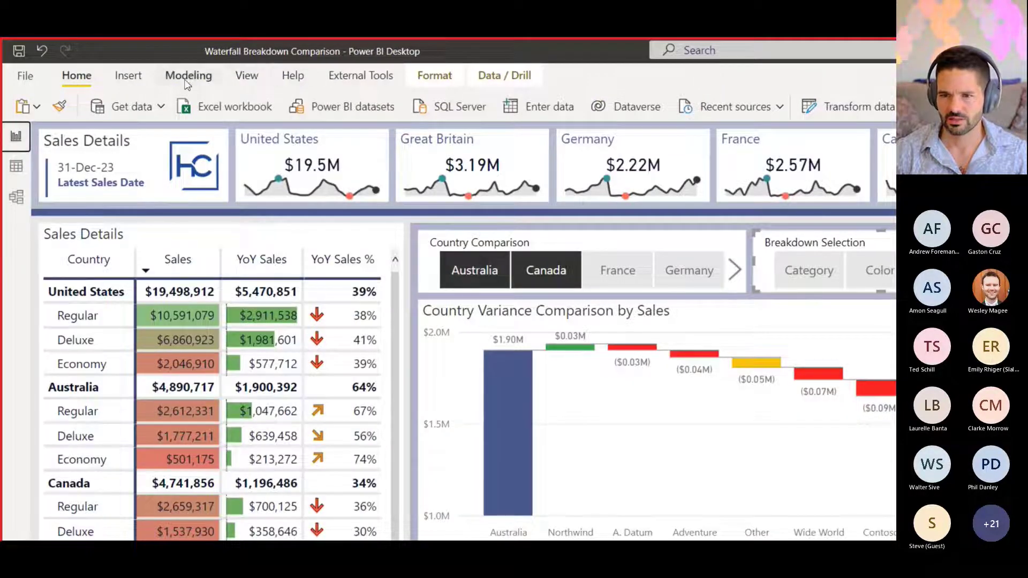
Step: Enter a new table by hand with a Type column holding the rows Dynamic and Zero, and discard it without loading
left_click(186, 80)
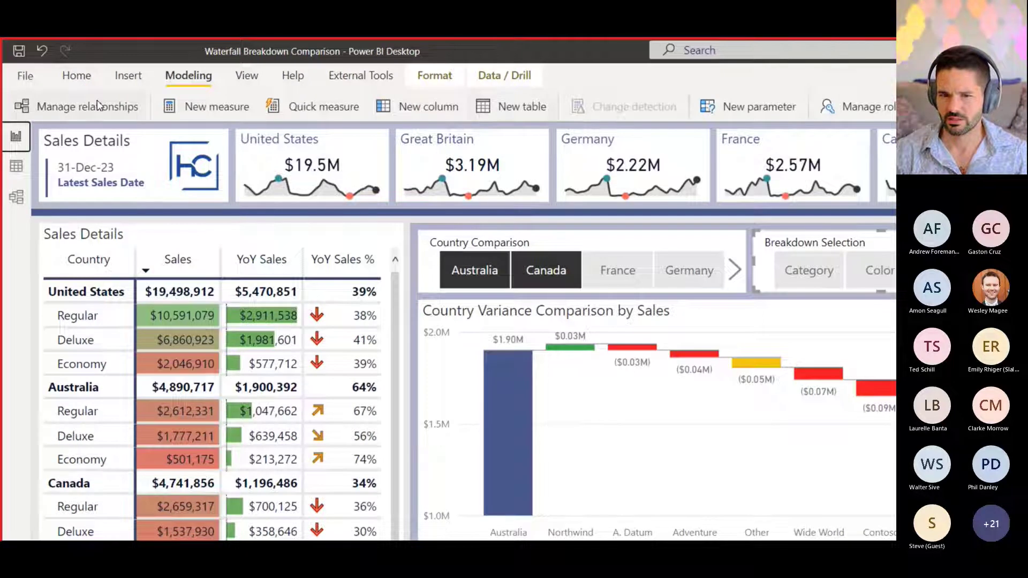
left_click(83, 84)
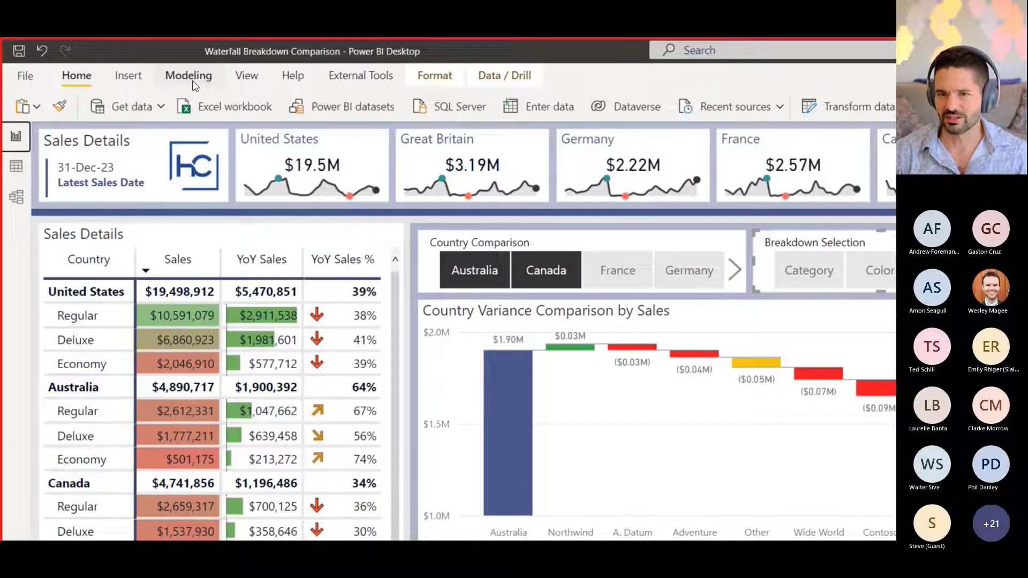
left_click(533, 112)
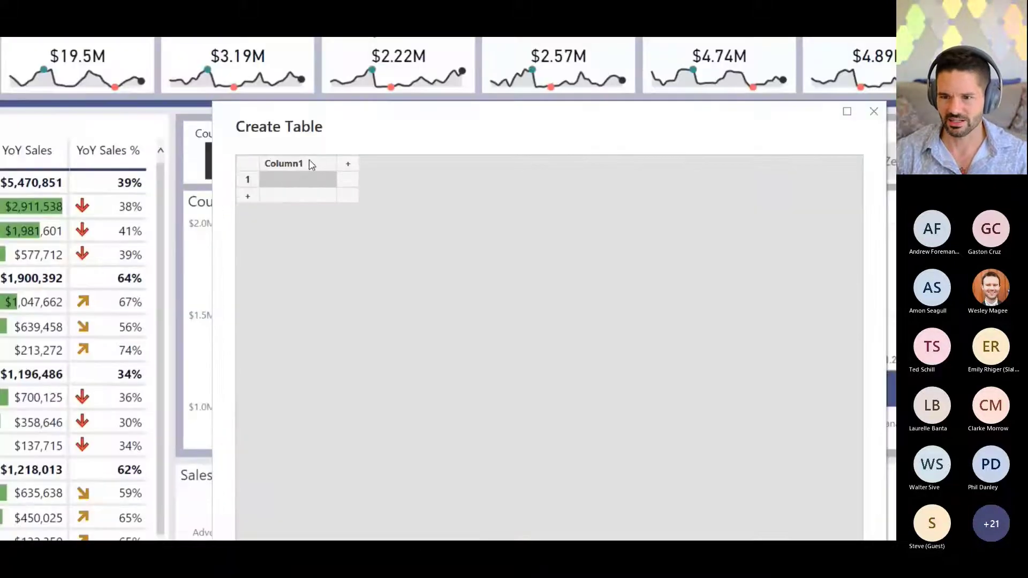
type("Type")
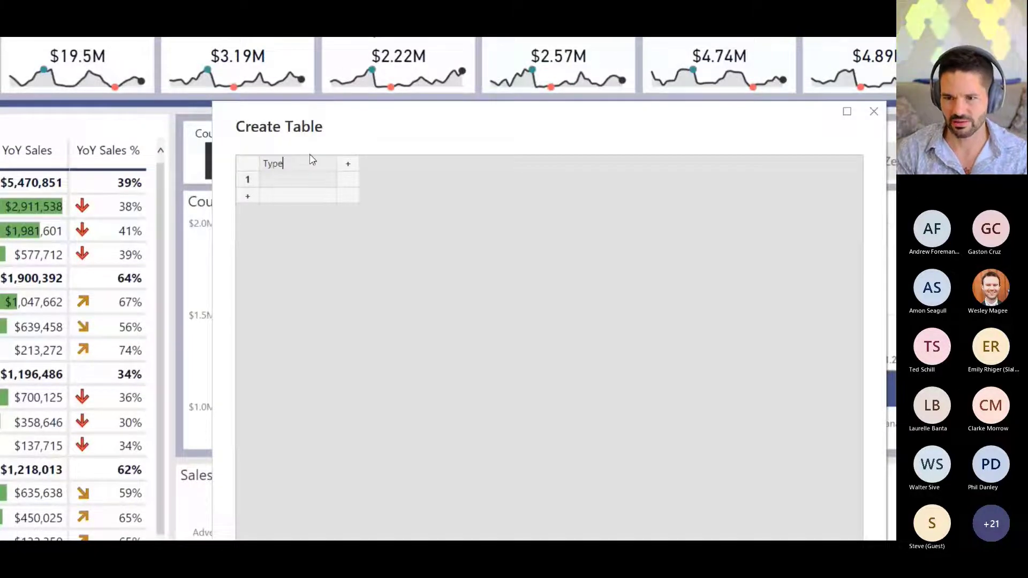
key("Return")
type("Dynamic")
key("Return")
type("Zero")
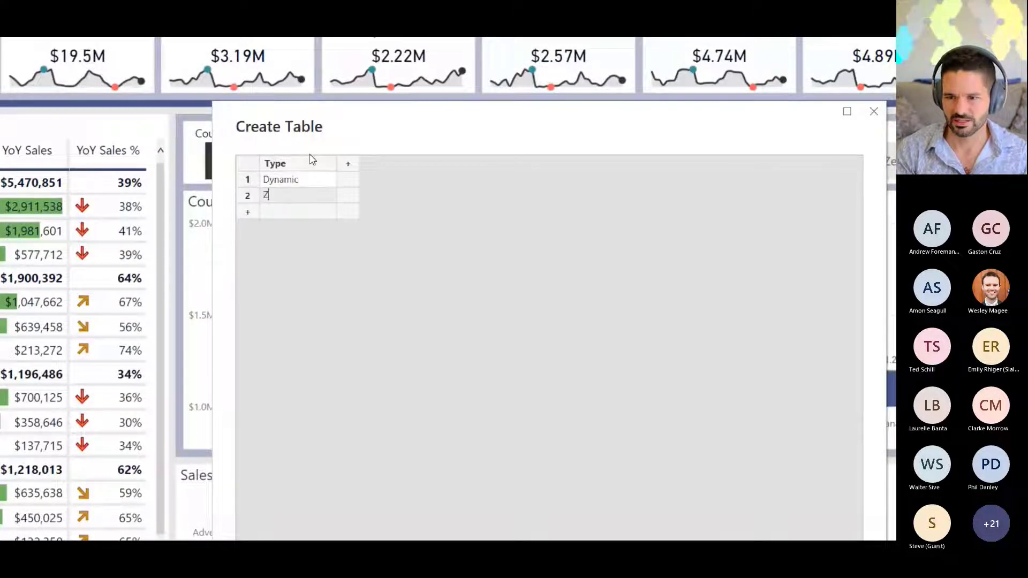
key("Tab")
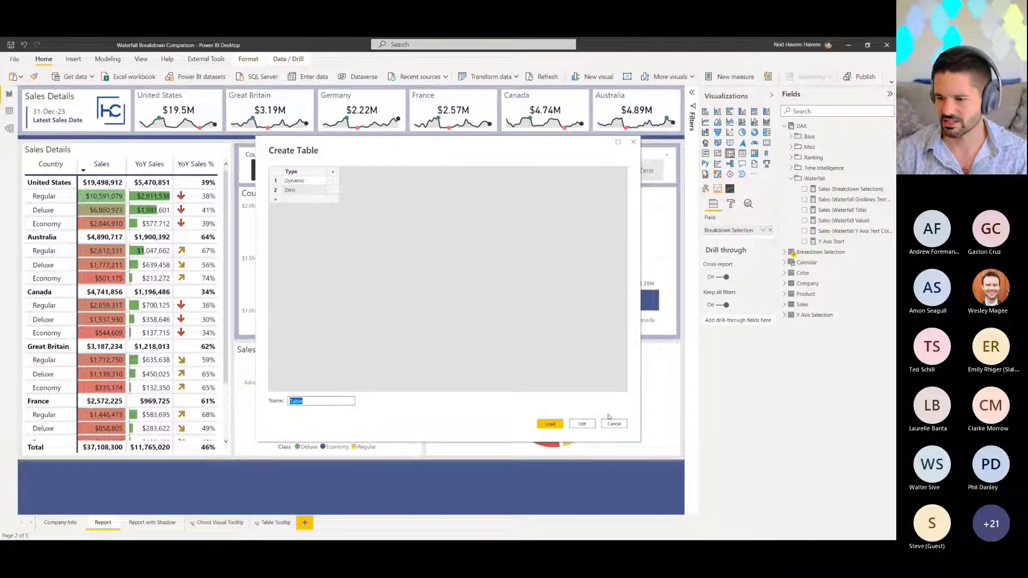
left_click(841, 470)
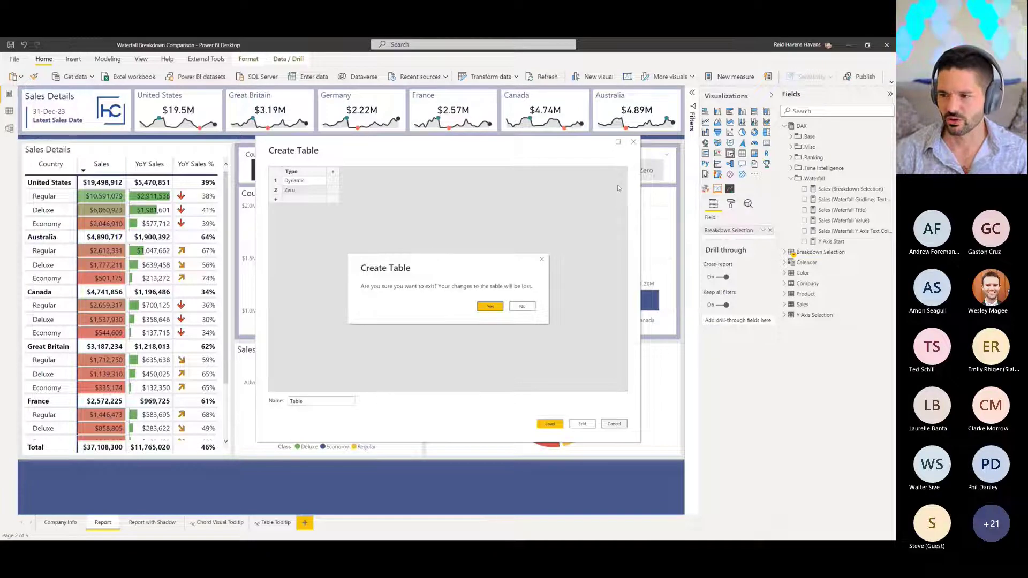
left_click(486, 309)
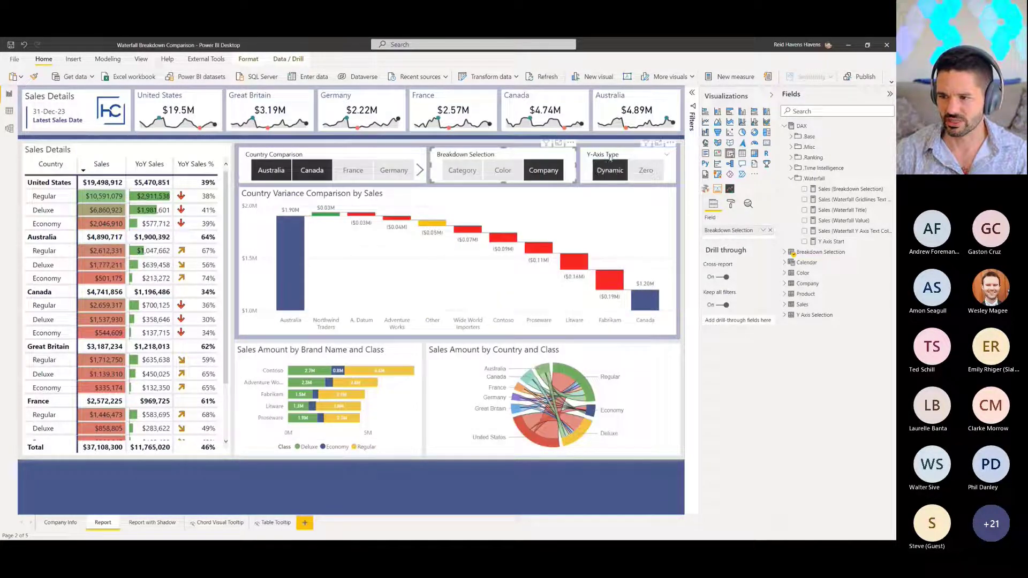
Step: Examine the disconnected Y Axis Selection table in the model diagram and return to the report
left_click(9, 129)
mouse_move(505, 166)
left_mouse_down()
mouse_move(537, 179)
mouse_move(524, 164)
mouse_move(506, 163)
left_mouse_up()
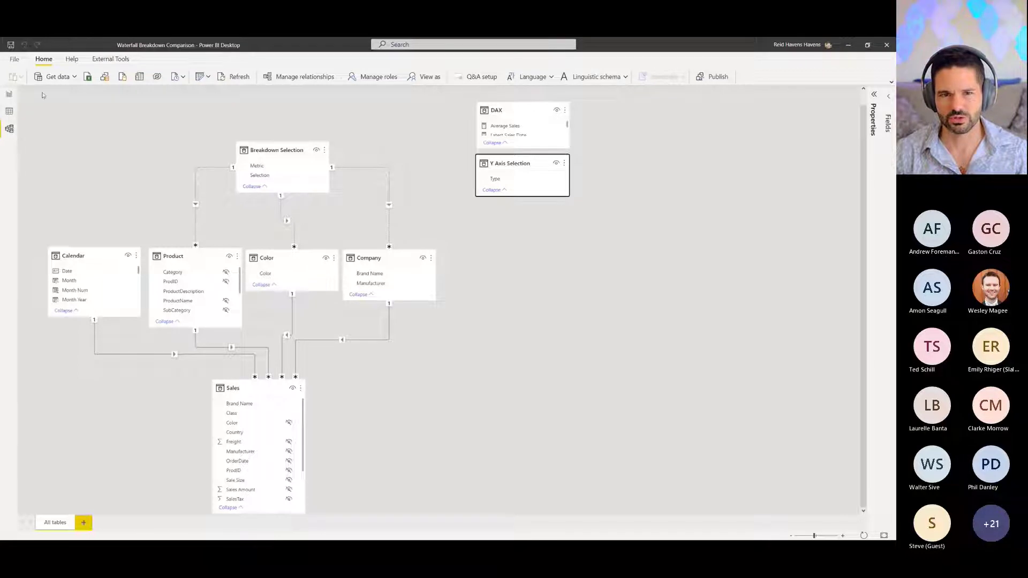
left_click(9, 93)
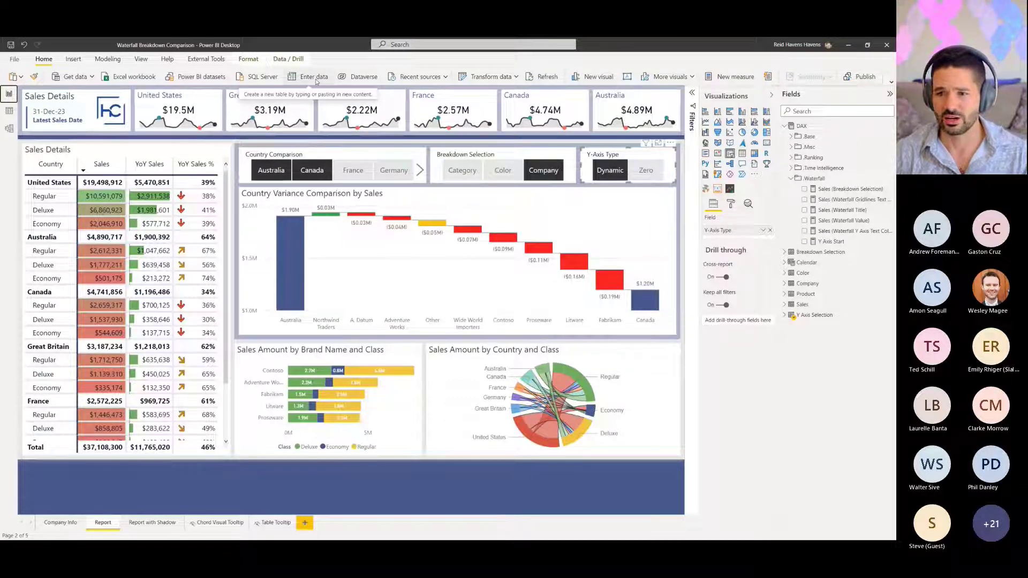
Step: Open the Power Query Editor, collapse the query groups and move Staging Tables above Data Sources
left_click(486, 77)
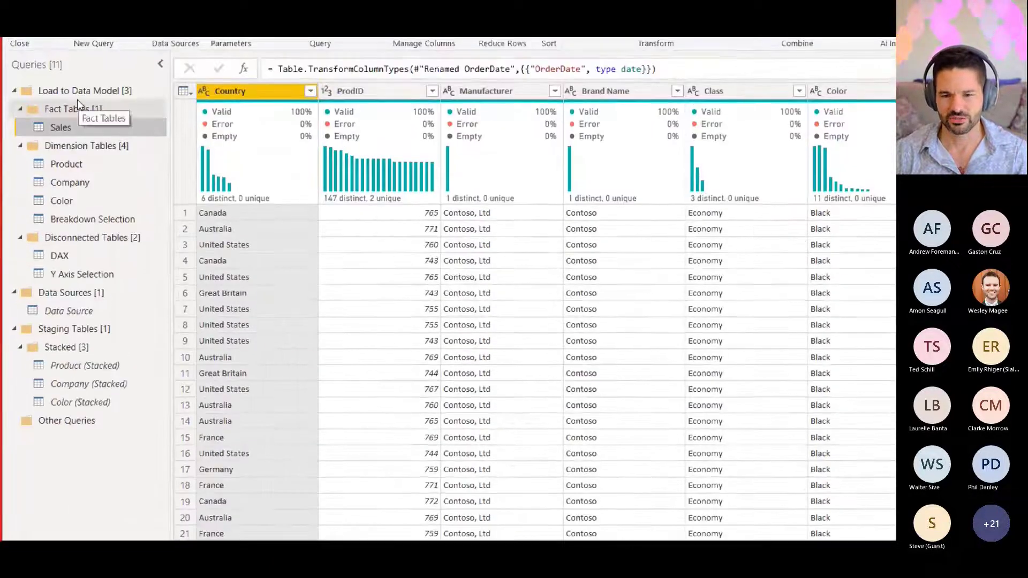
left_click(14, 91)
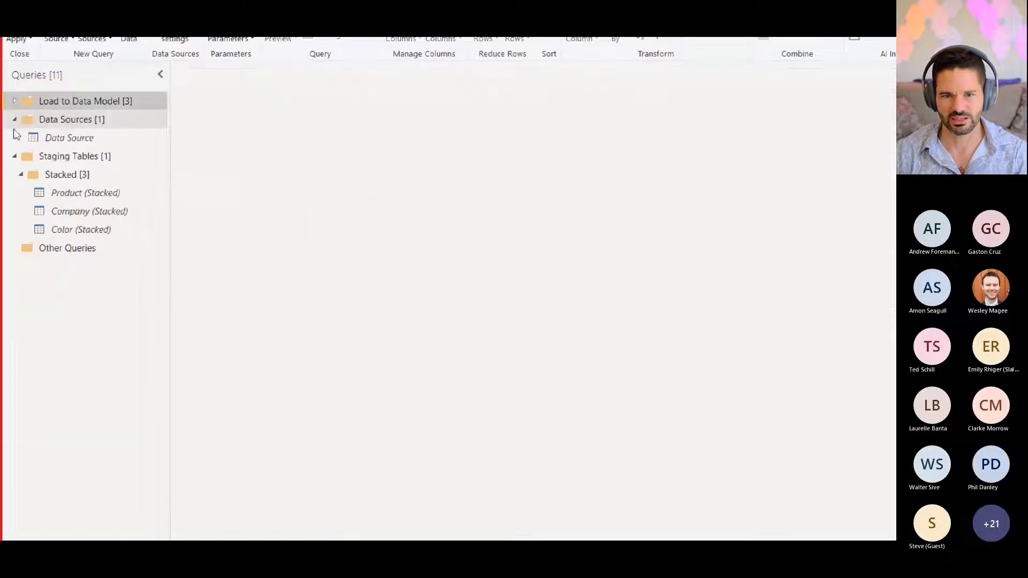
left_click(15, 119)
left_click(15, 137)
left_click_drag(51, 132, 16, 115)
left_click(15, 119)
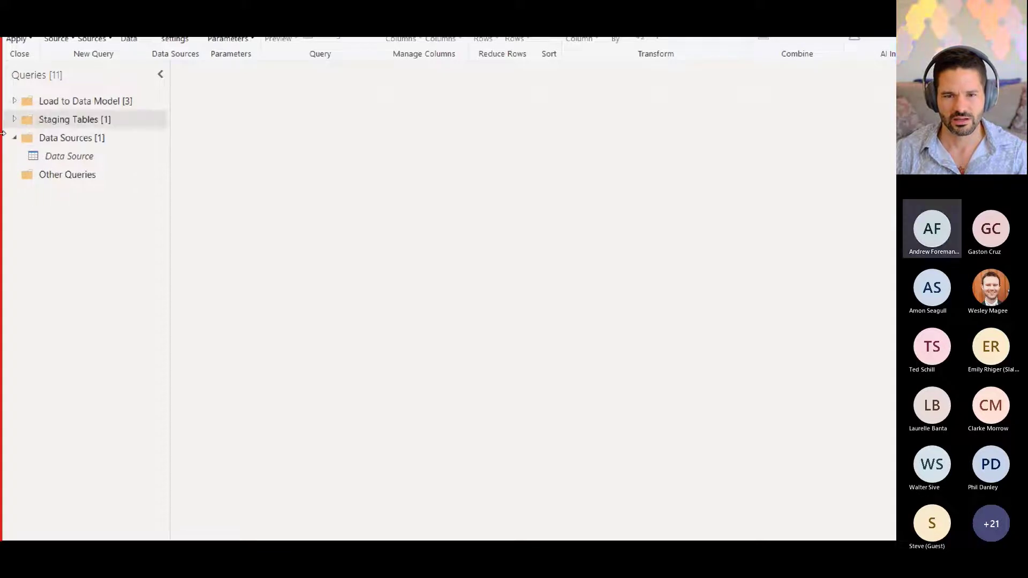
left_click(15, 138)
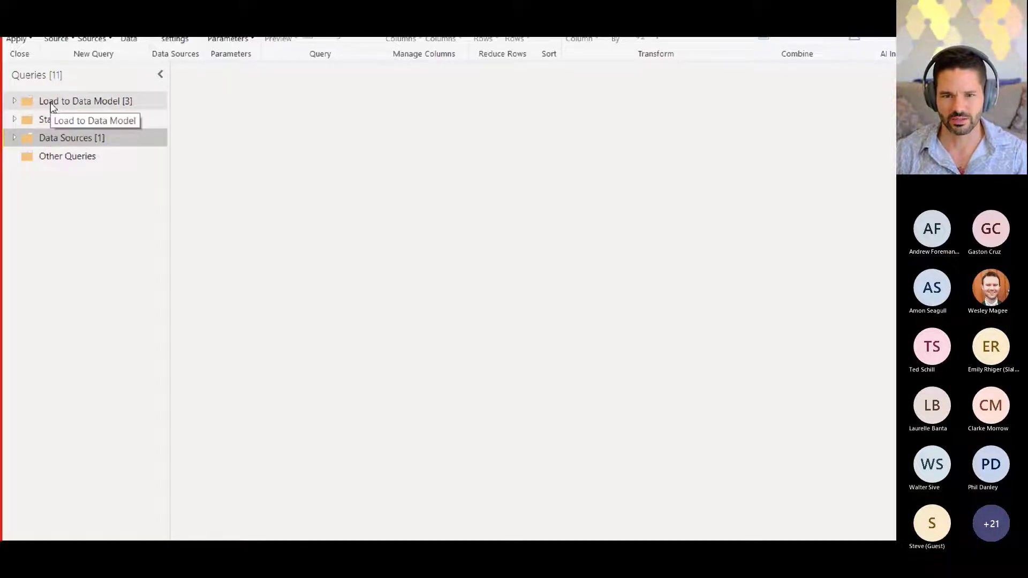
Step: Expand the query groups and examine the entered table behind the Source step of the Y Axis Selection query
left_click(14, 138)
left_click(15, 119)
left_click(15, 100)
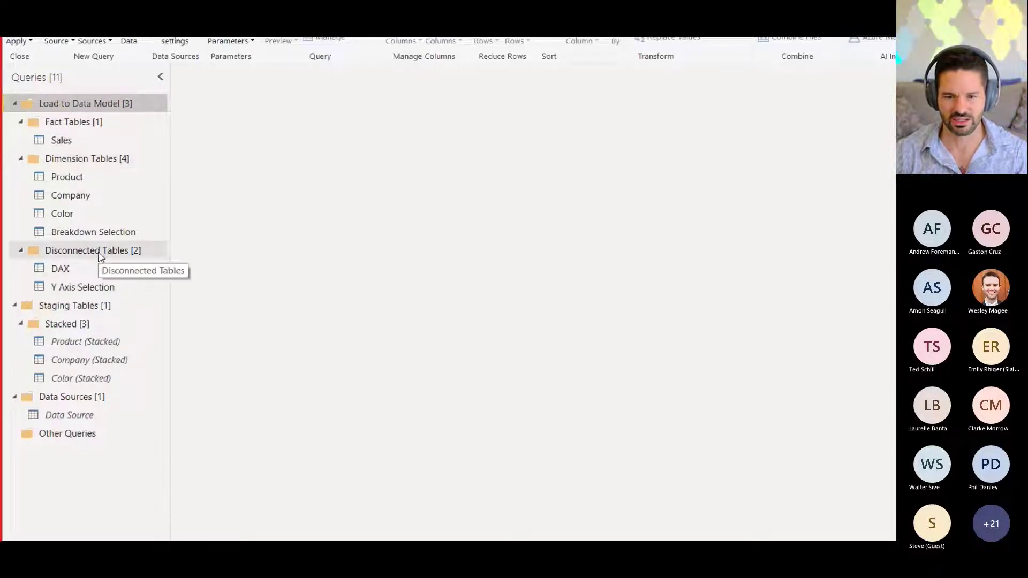
left_click(83, 292)
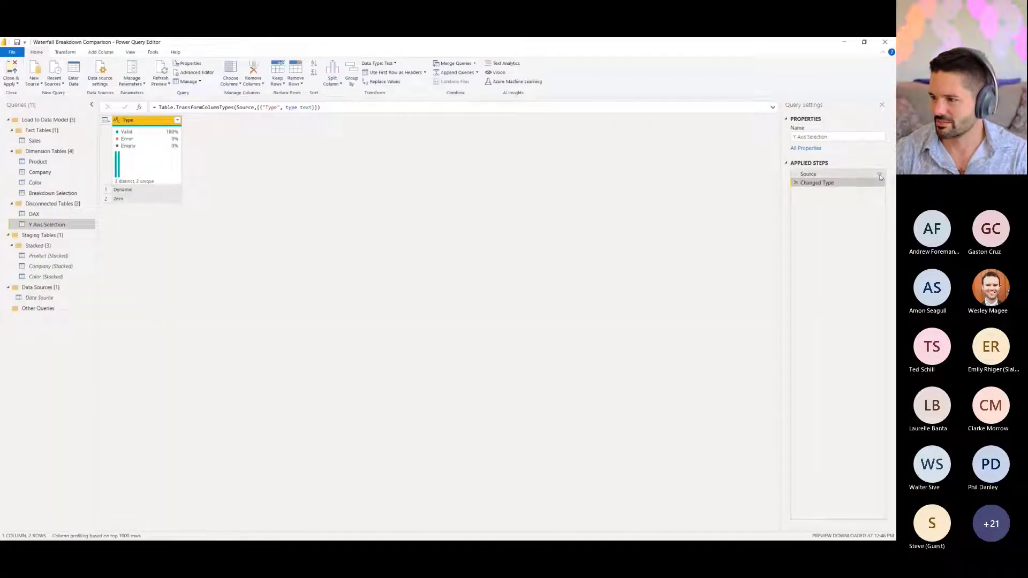
left_click(884, 175)
left_click_drag(571, 146, 772, 148)
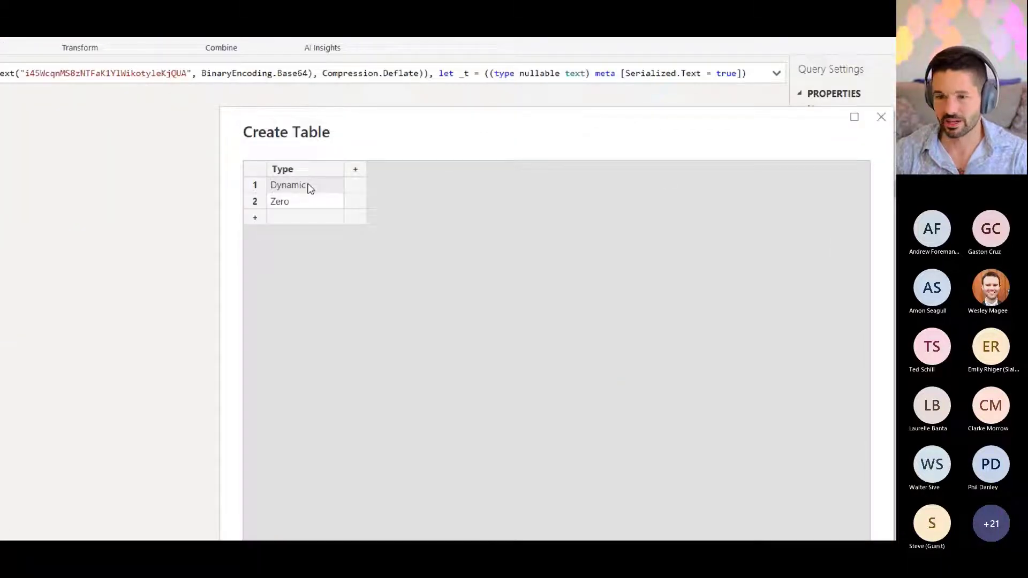
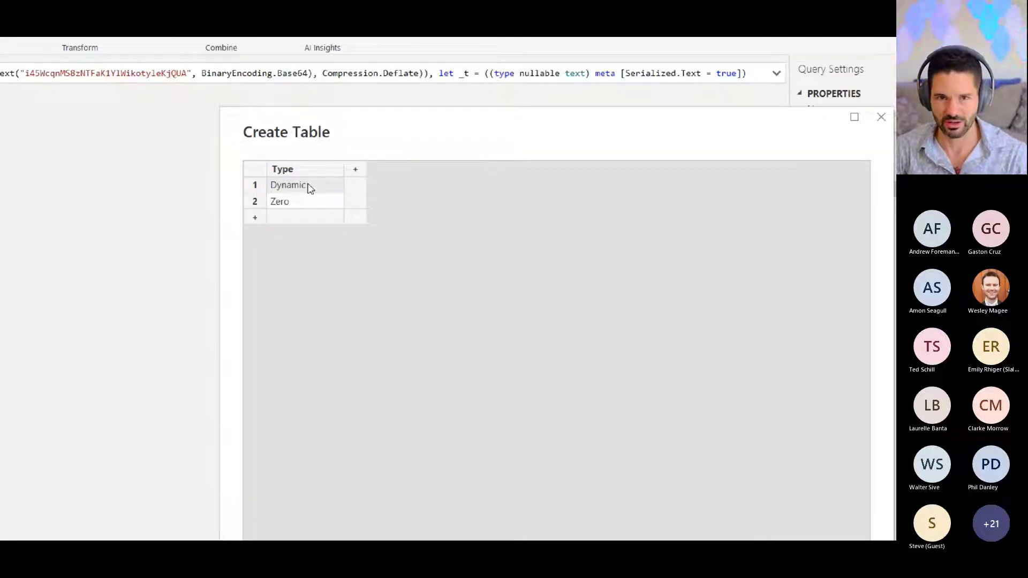
left_click(814, 413)
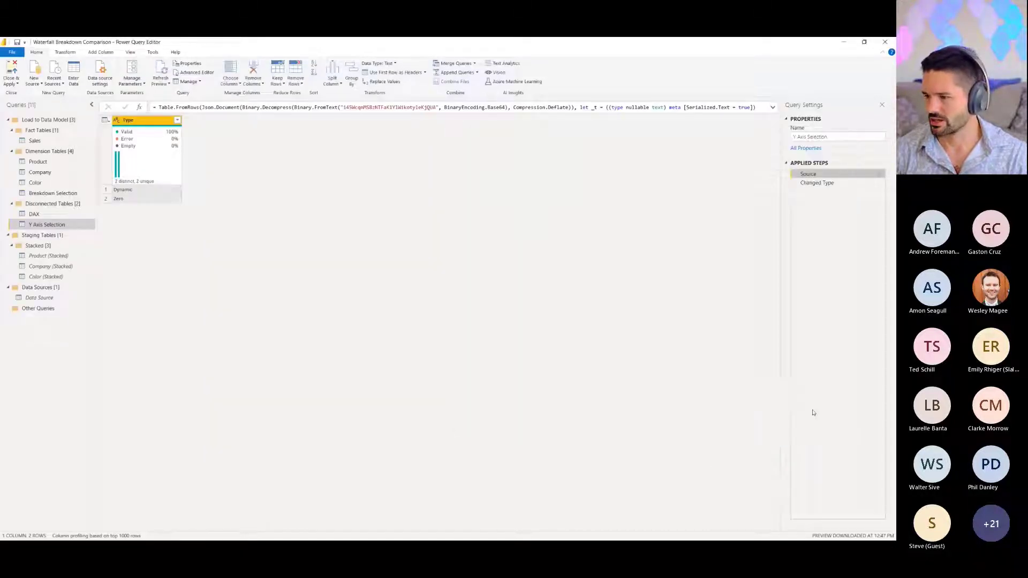
Step: Leave the Power Query Editor without applying the changes, then view the Company Info page and return to the Report page
left_click(885, 41)
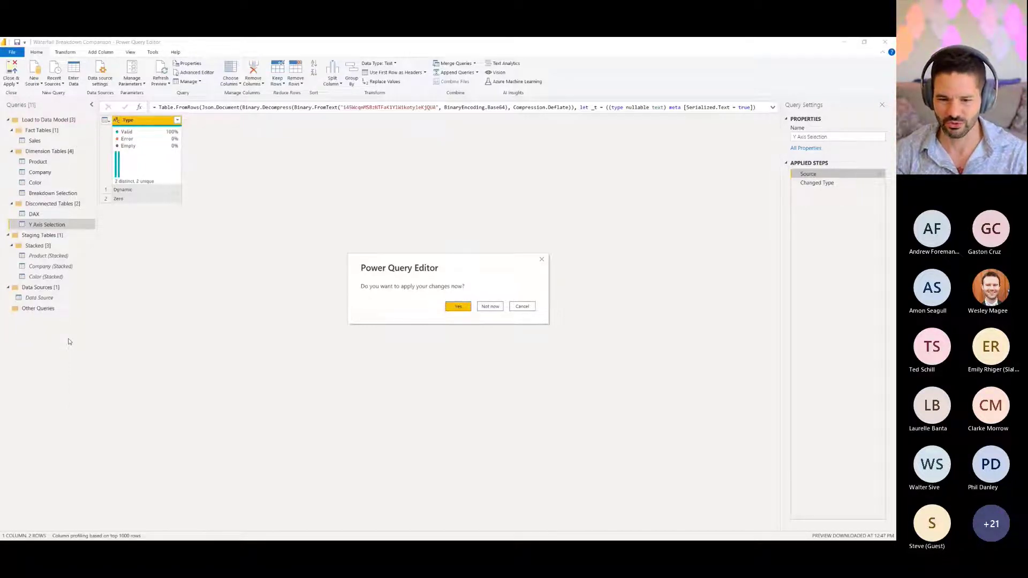
left_click(494, 308)
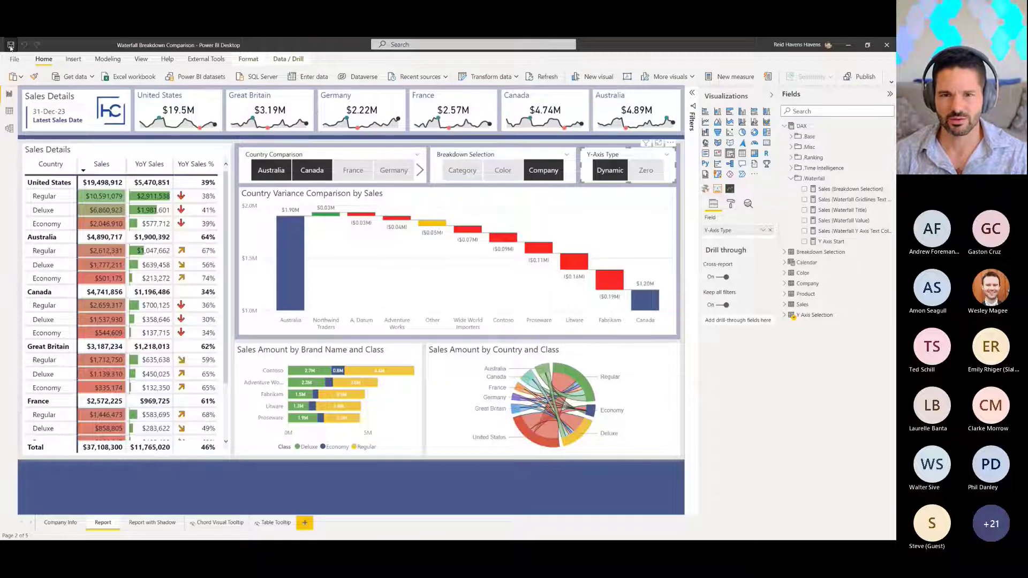
left_click(53, 522)
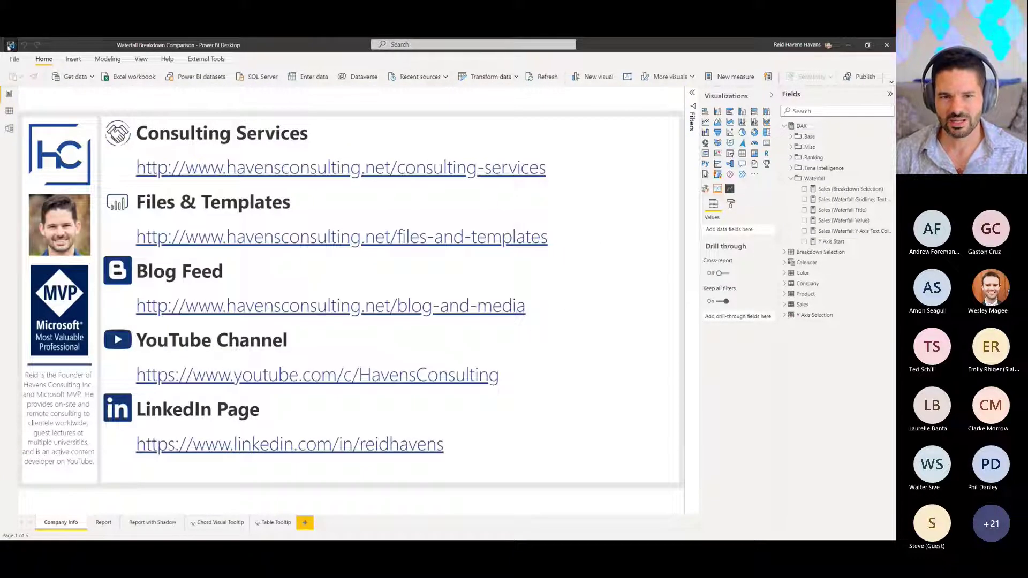
left_click(103, 524)
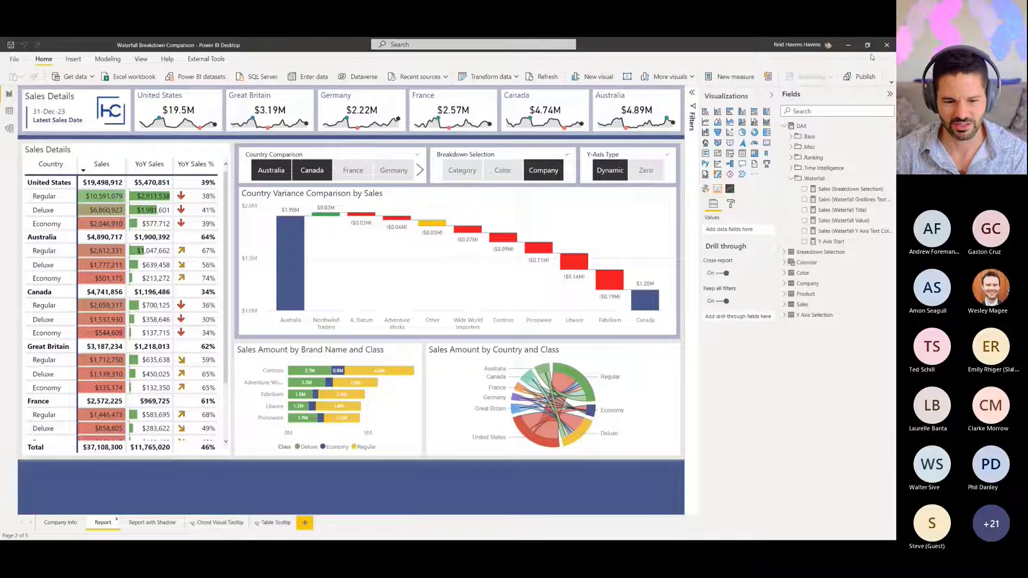
Step: Review the Load to Data Model, Staging Tables and Data Sources groups collapsed in the Power Query Editor and leave the editor
mouse_move(389, 221)
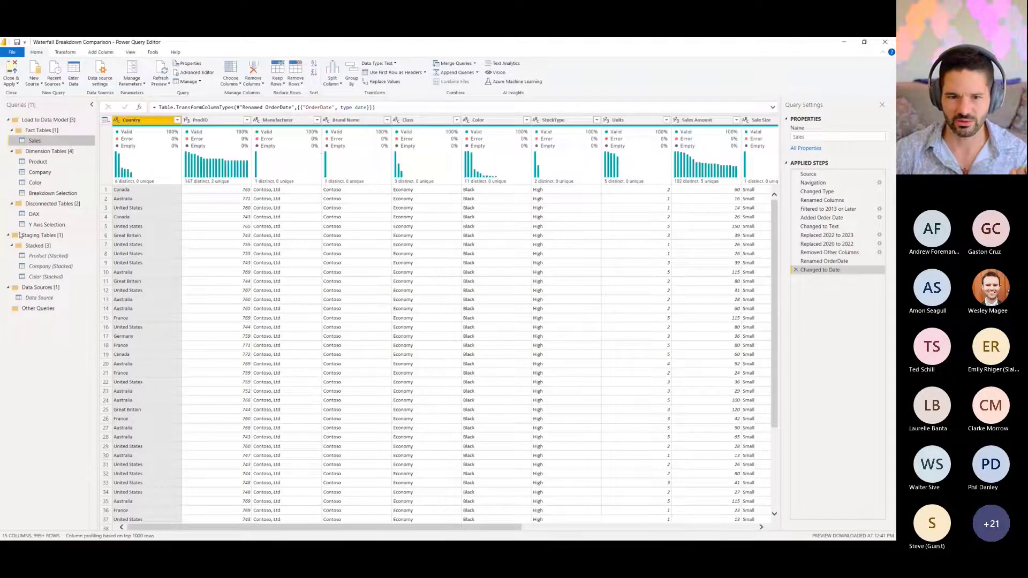
left_click(10, 121)
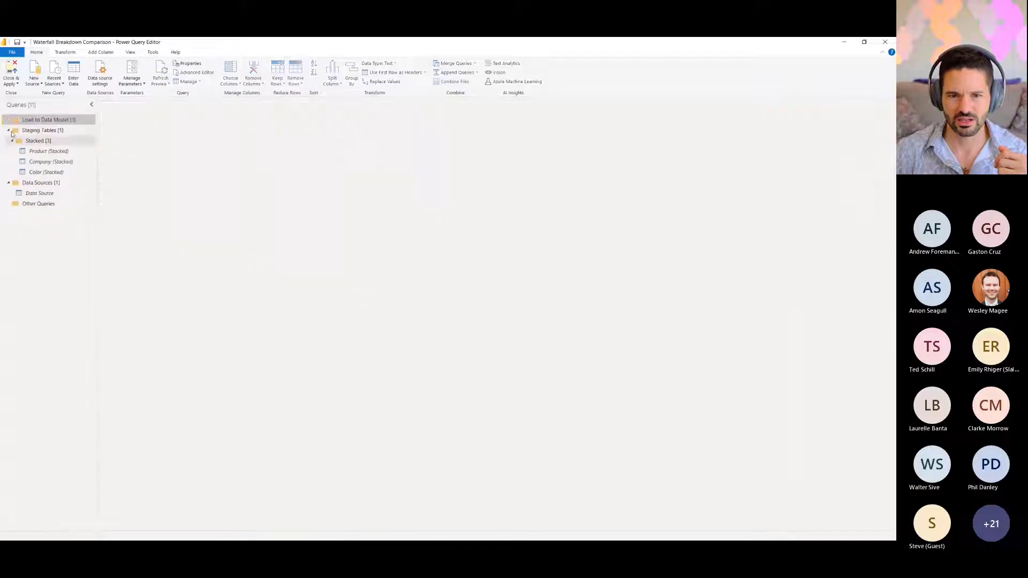
left_click(8, 130)
left_click(8, 140)
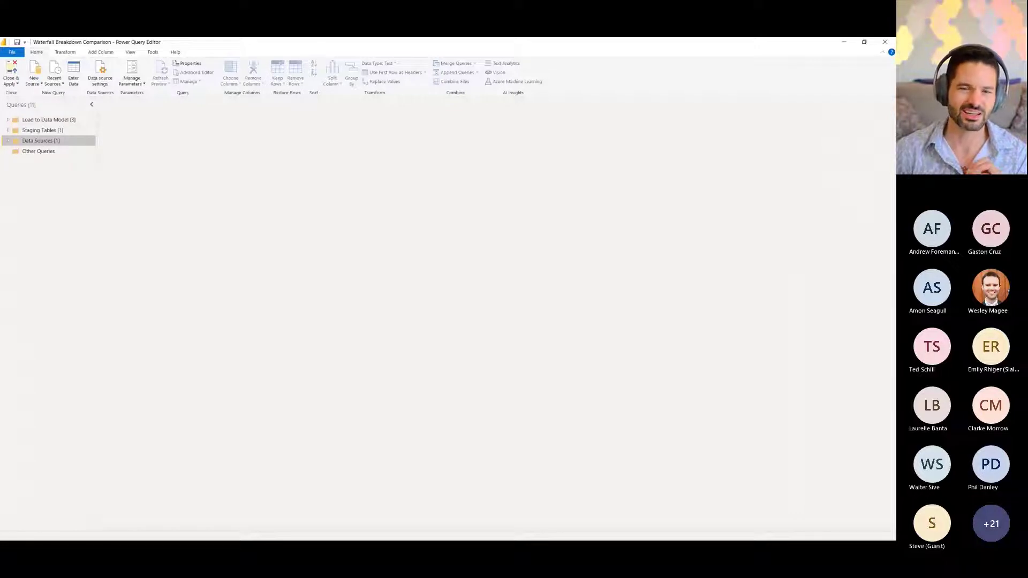
left_click(885, 42)
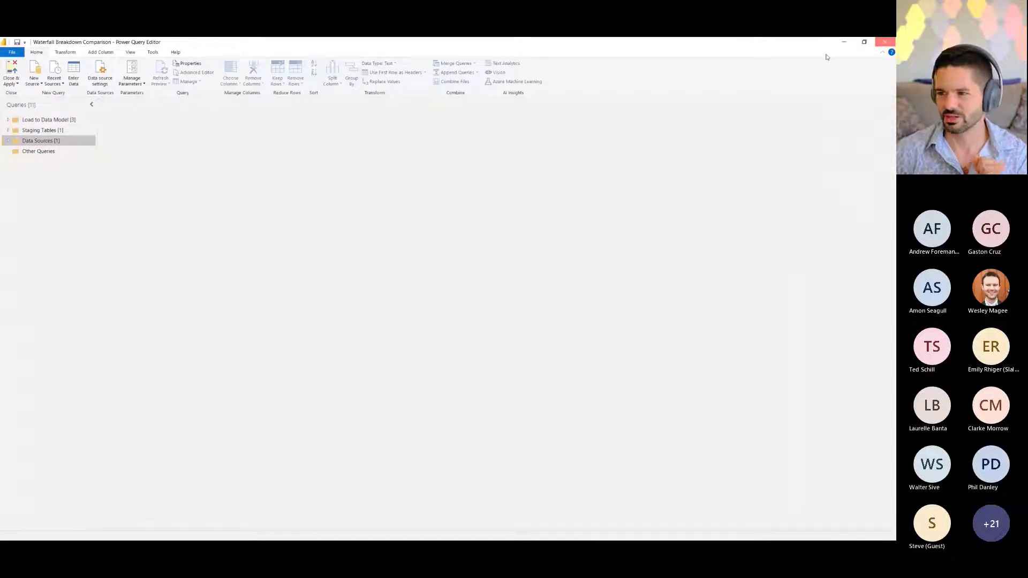
Step: Inspect the Data Source query in the Power Query Editor and close the Waterfall Breakdown Comparison report
key("alt+Tab")
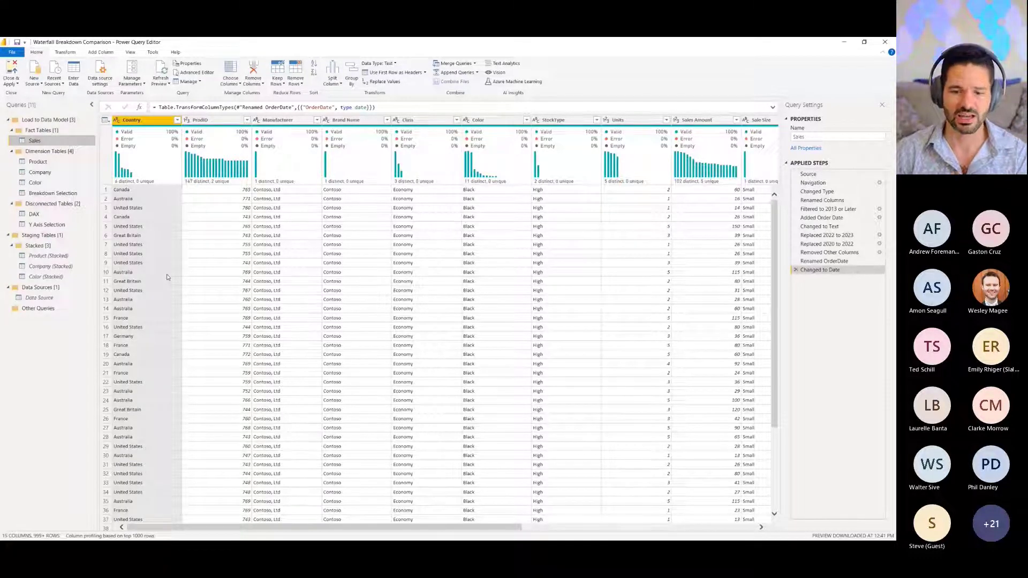
left_click(30, 299)
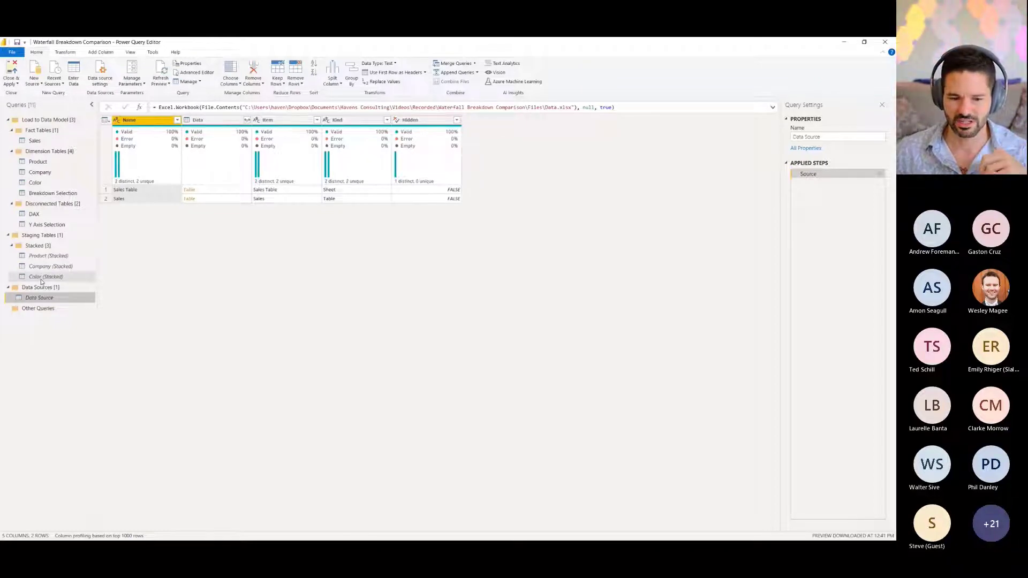
left_click(885, 42)
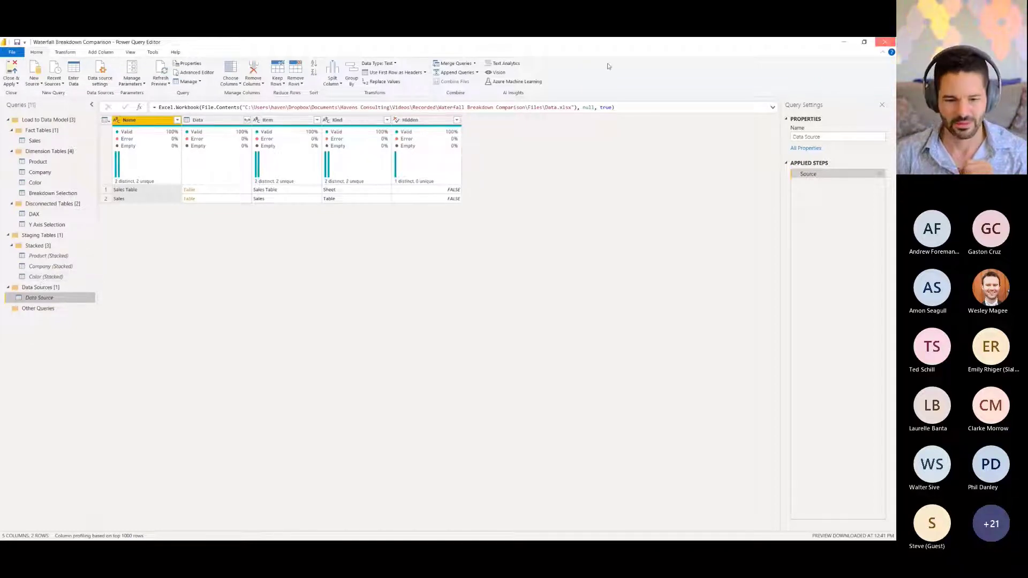
left_click(887, 45)
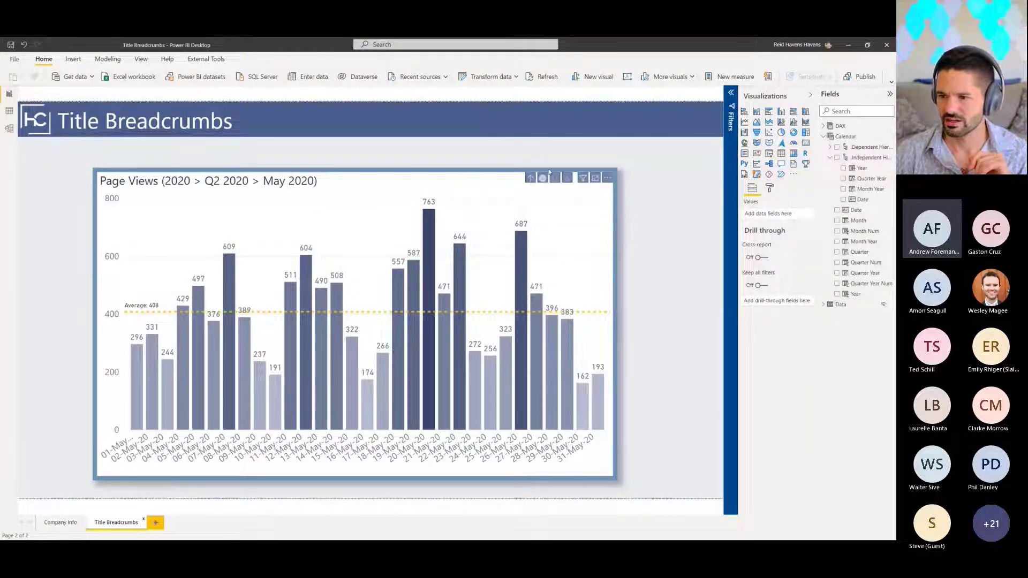
Step: With the side panes collapsed, drill the Page Views chart up to year level and down into 2020
left_click(810, 95)
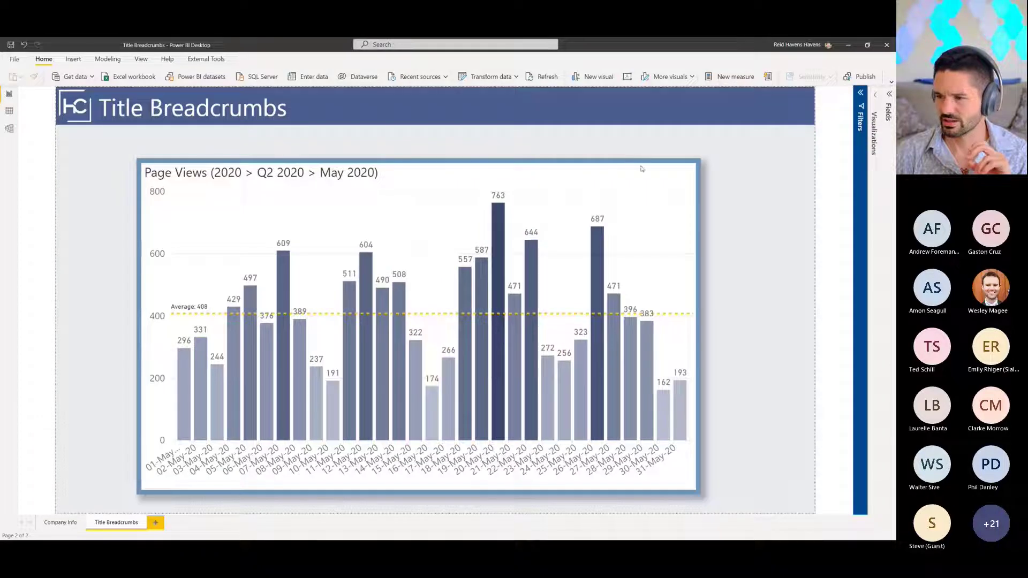
left_click(613, 169)
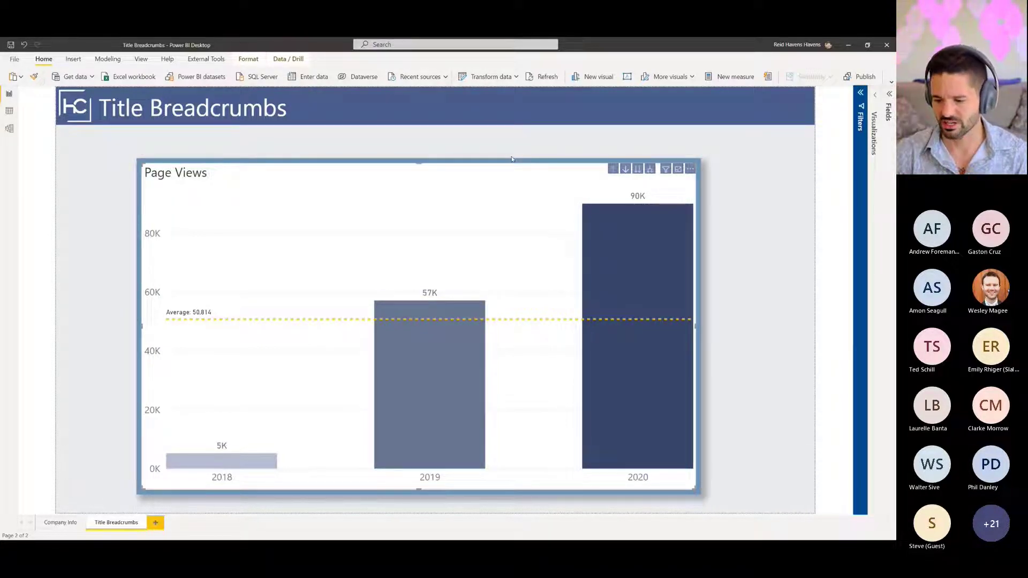
left_click(626, 169)
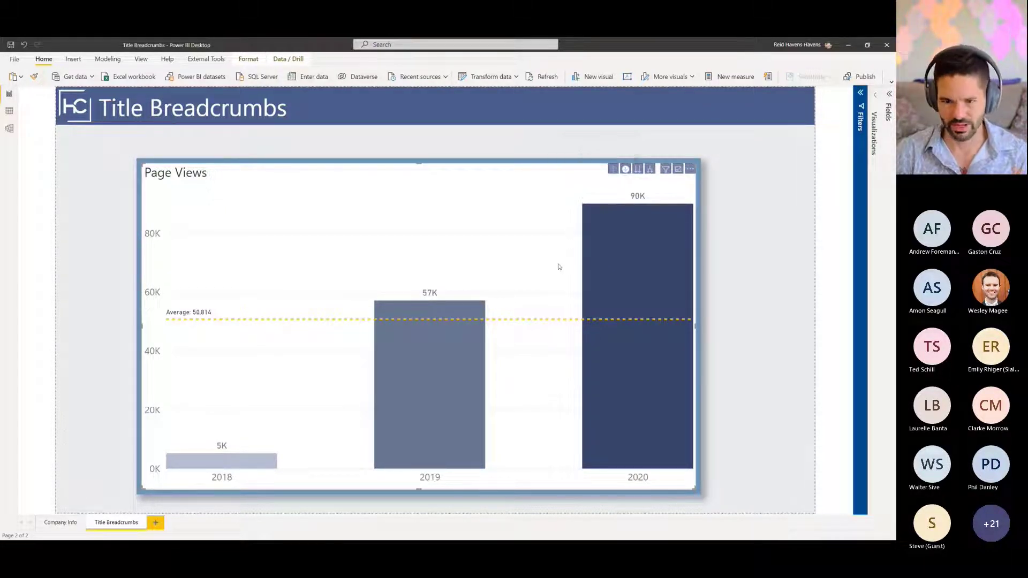
left_click(615, 271)
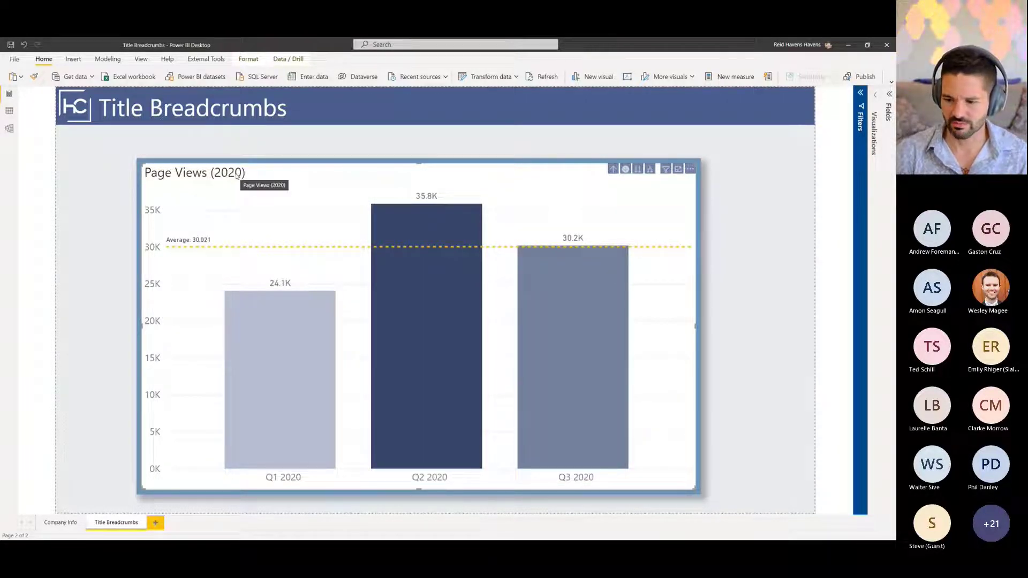
Step: Drill the Page Views chart down into Q2 2020 and further into May 2020 to view the breadcrumb title
left_click(417, 315)
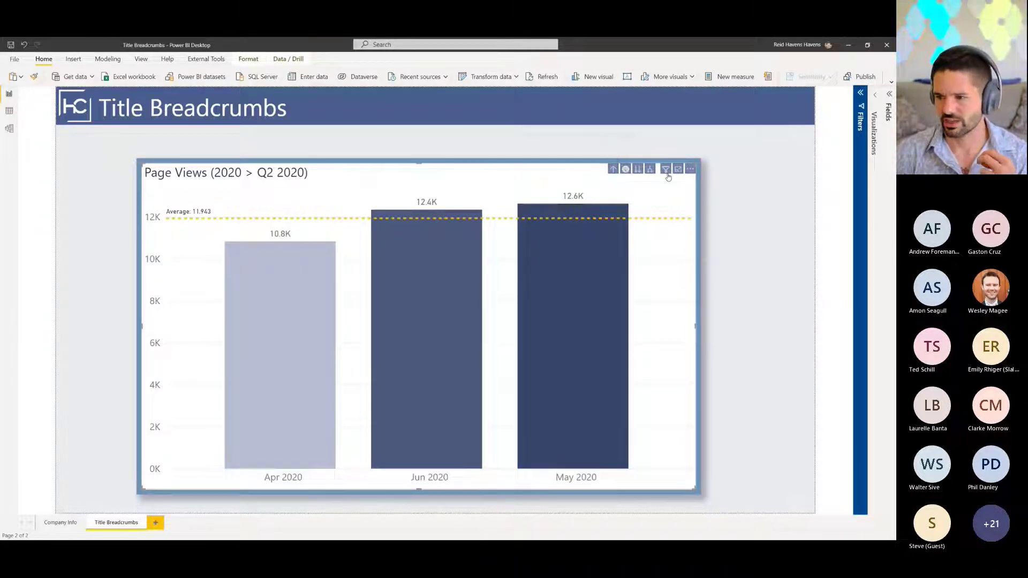
mouse_move(668, 176)
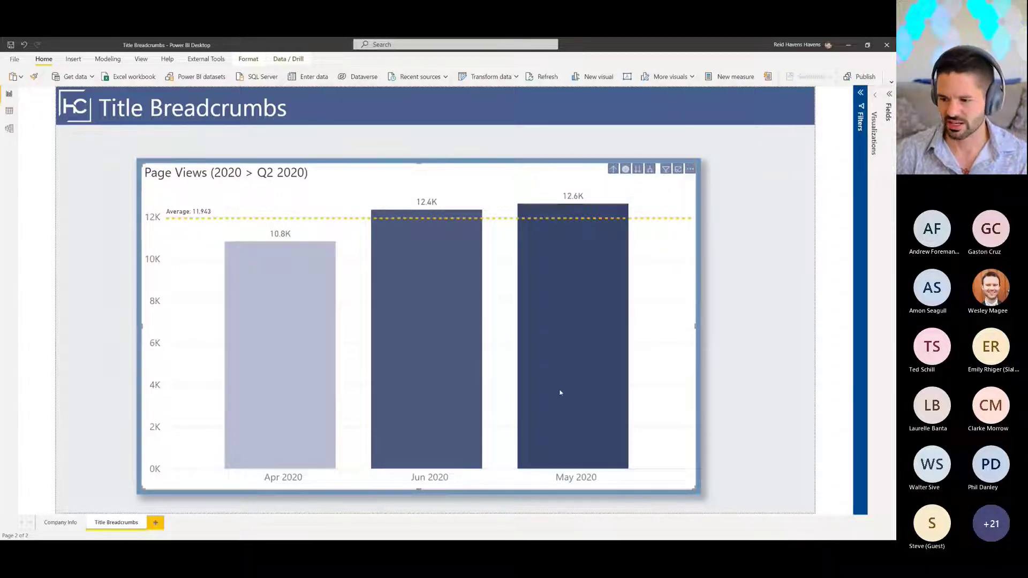
left_click(569, 357)
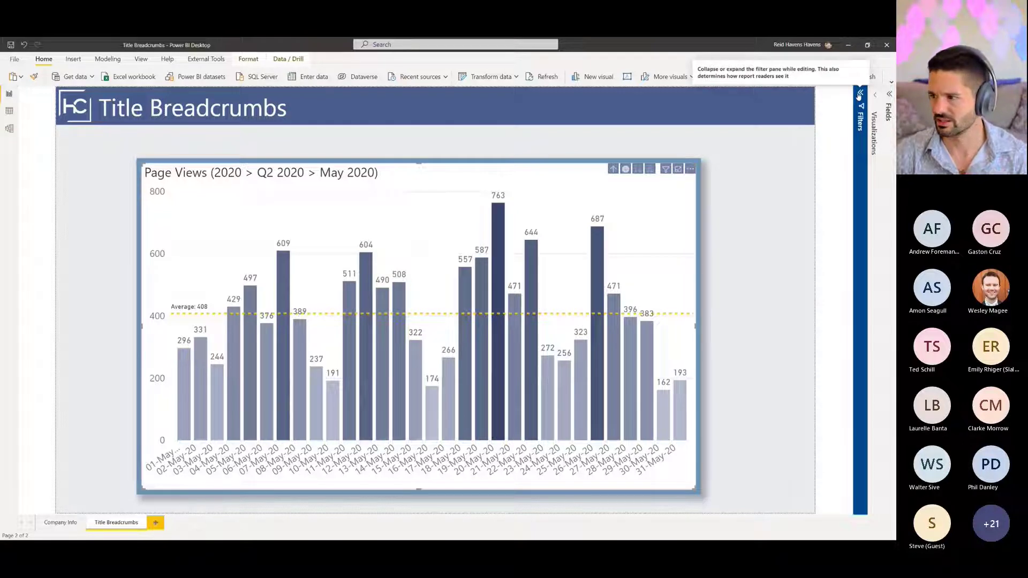
Step: Show the Title formatting options of the Page Views chart to examine how its title text is set
left_click(859, 95)
left_click(860, 95)
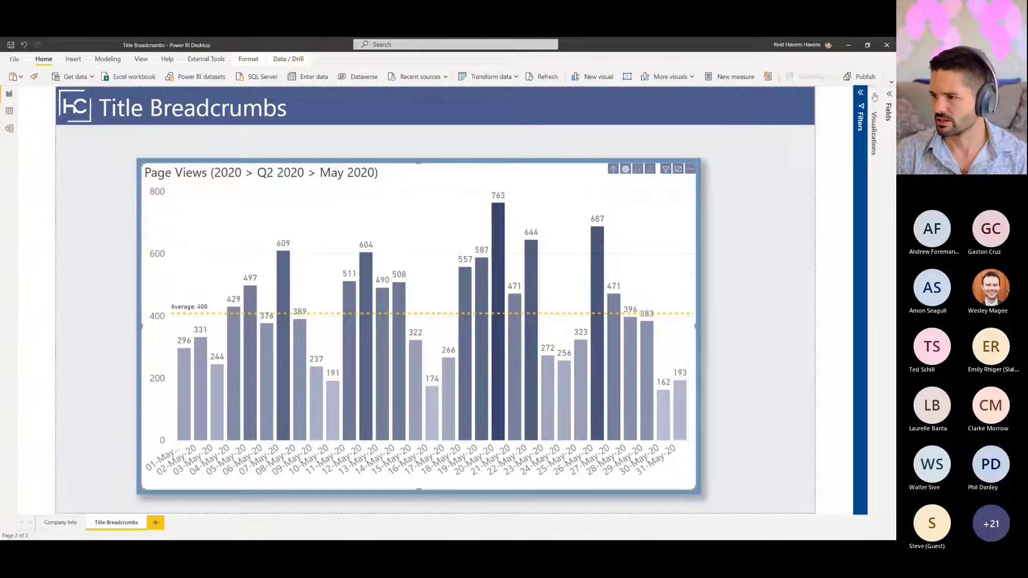
left_click(876, 96)
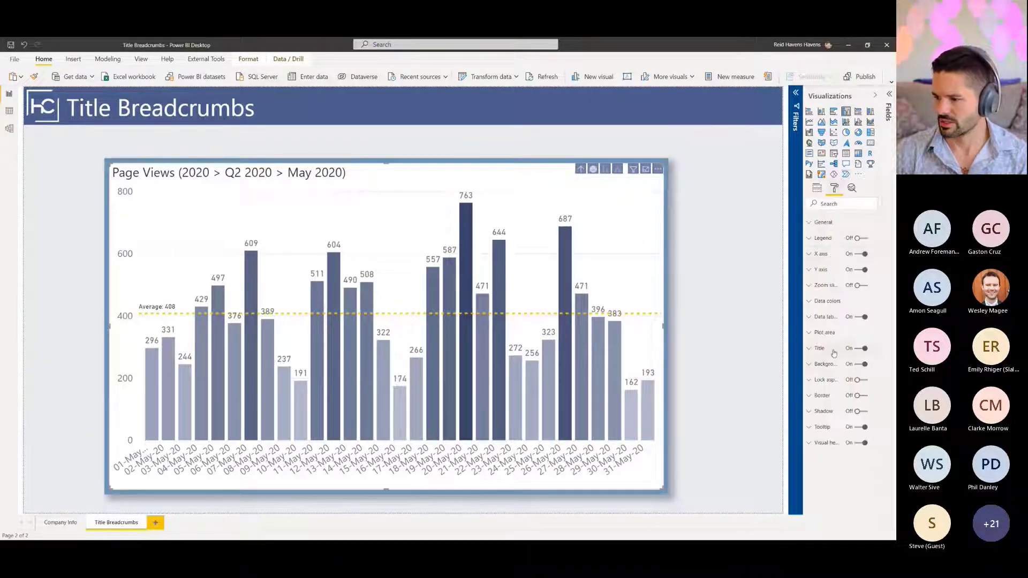
left_click(834, 353)
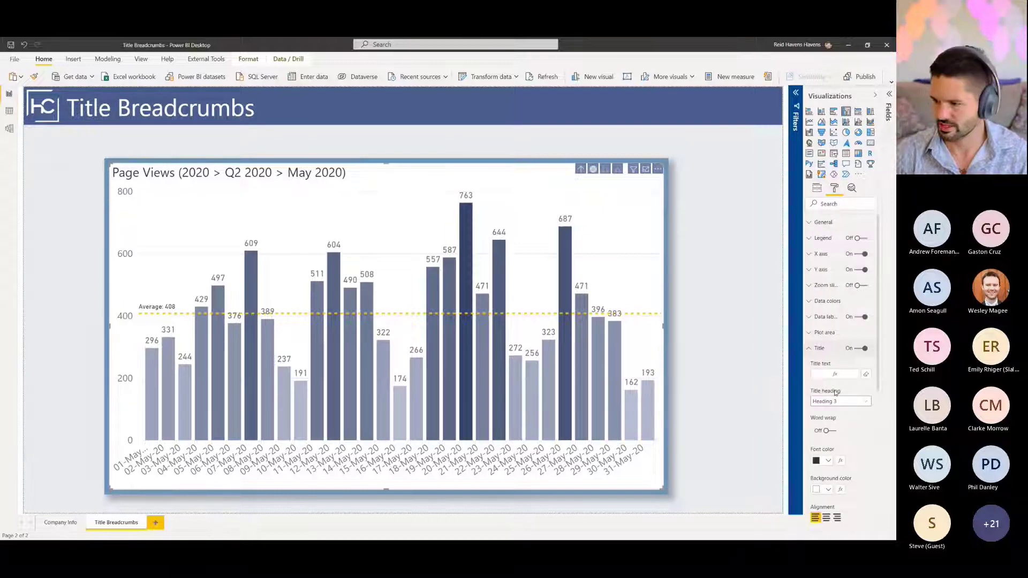
mouse_move(835, 391)
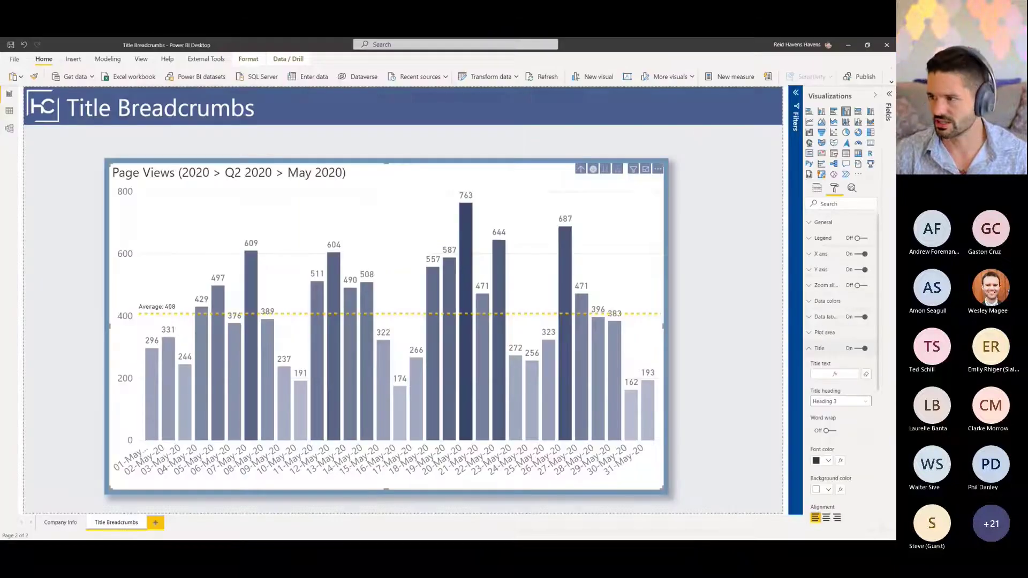
Step: Show the formula of the Breadcrumb Title measure in the DAX table and stop displaying hidden fields in the field list
left_click(890, 94)
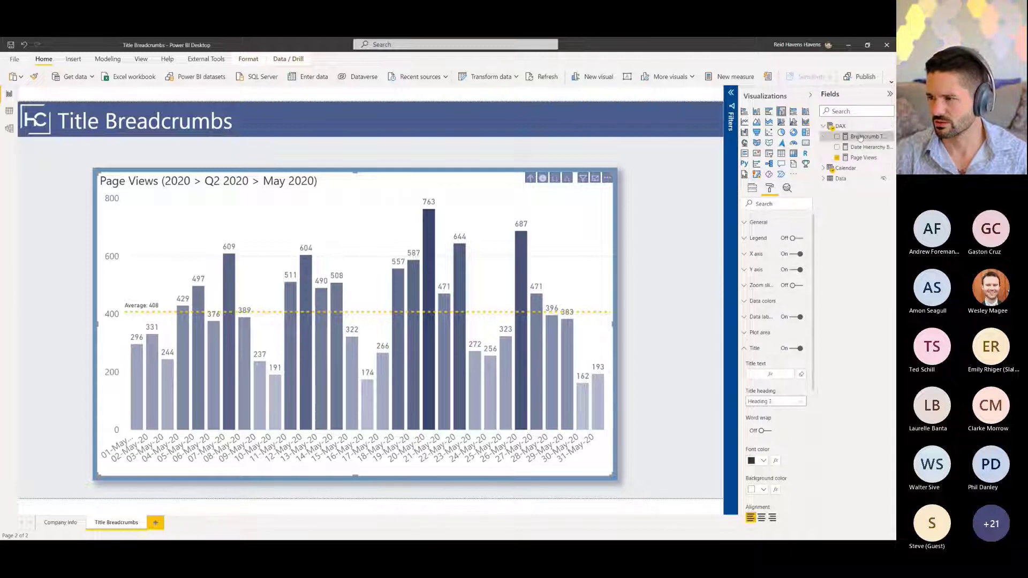
left_click(861, 137)
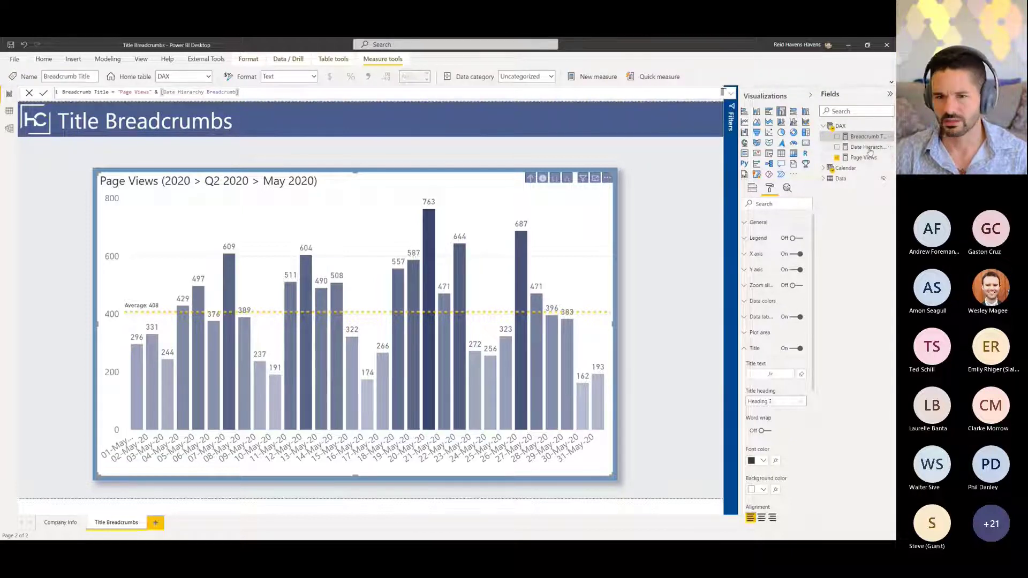
right_click(841, 126)
left_click(788, 247)
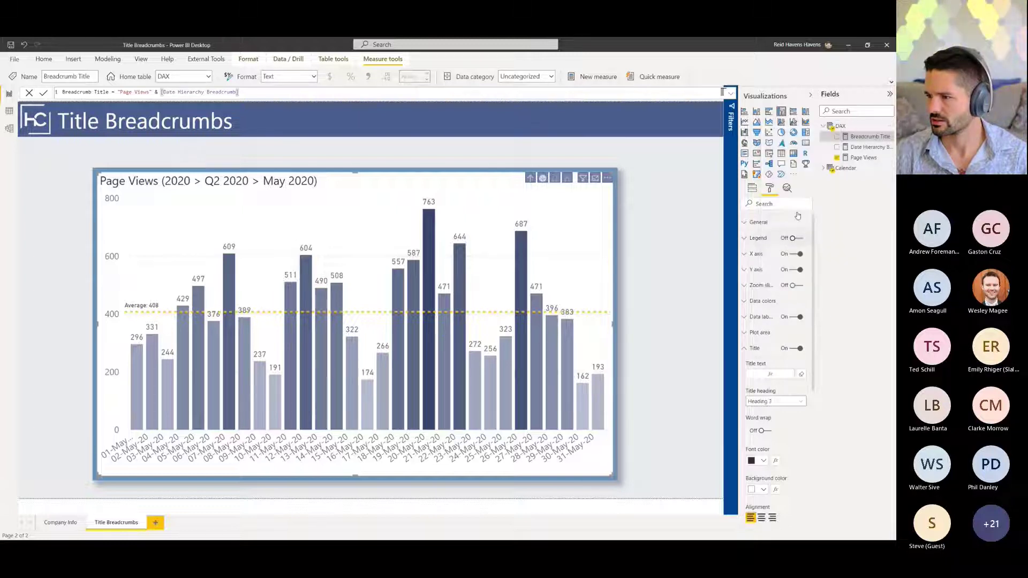
Step: Show the Date Hierarchy Breadcrumb measure's formula in enlarged text, with the visual formatting options collapsed
left_click(868, 147)
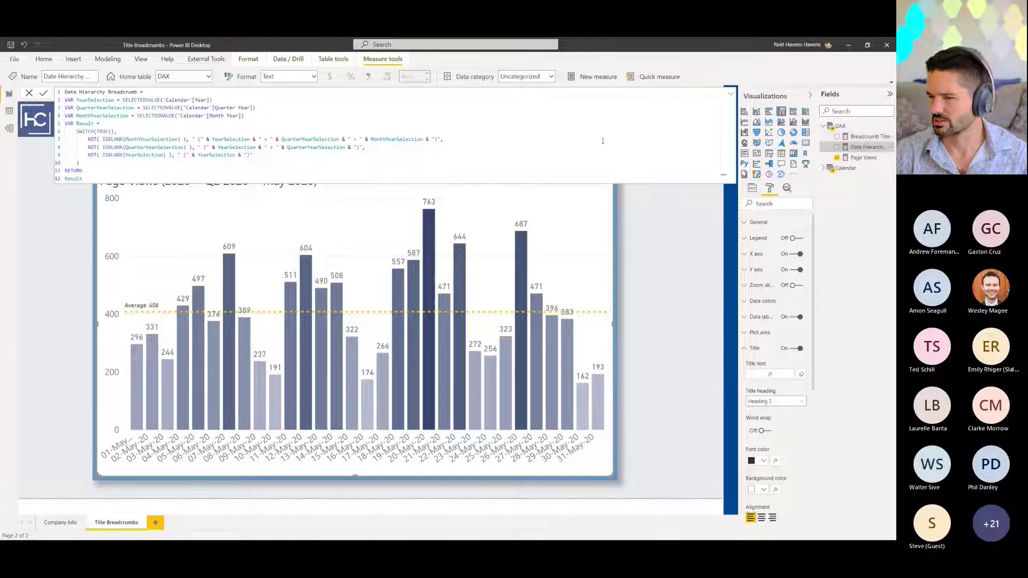
scroll(101, 132, "up", 1)
scroll(101, 132, "up", 2)
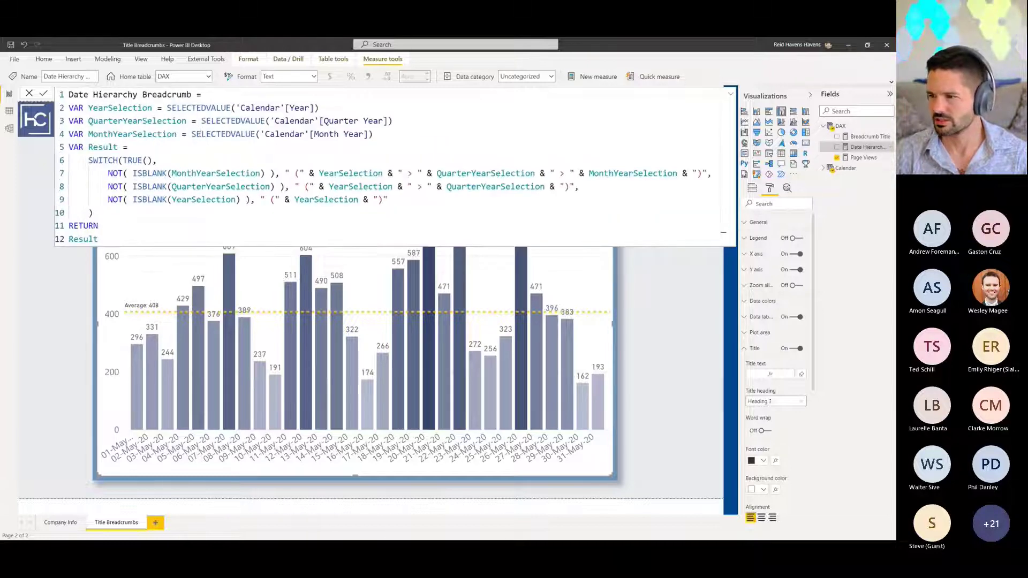
left_click(810, 95)
left_click(890, 94)
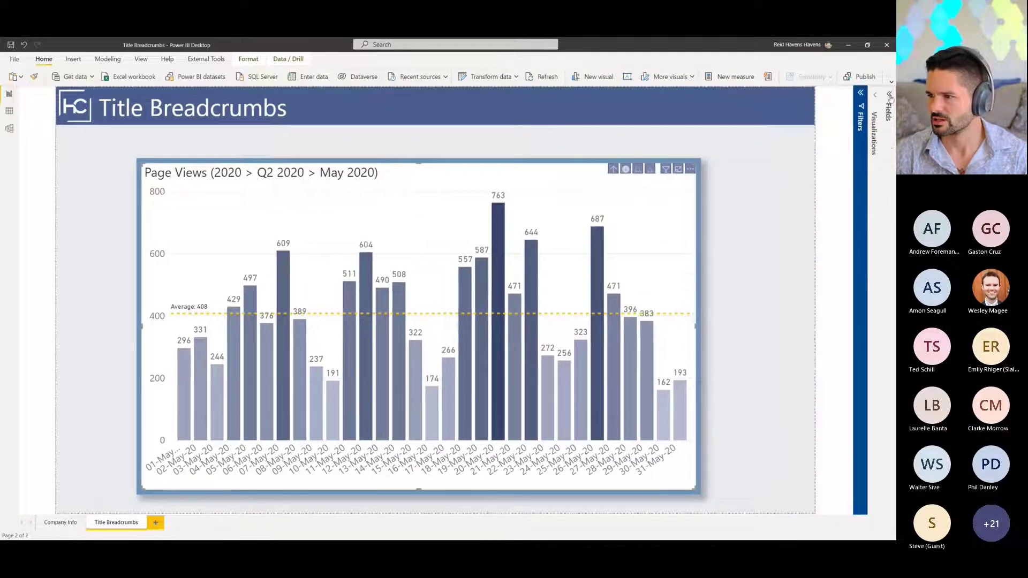
left_click(876, 105)
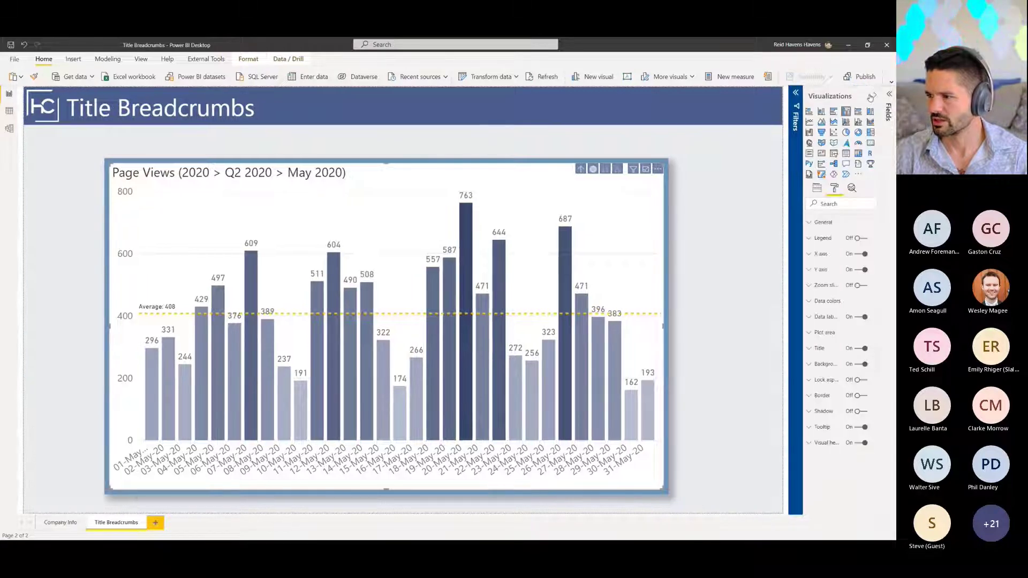
left_click(871, 97)
left_click(889, 110)
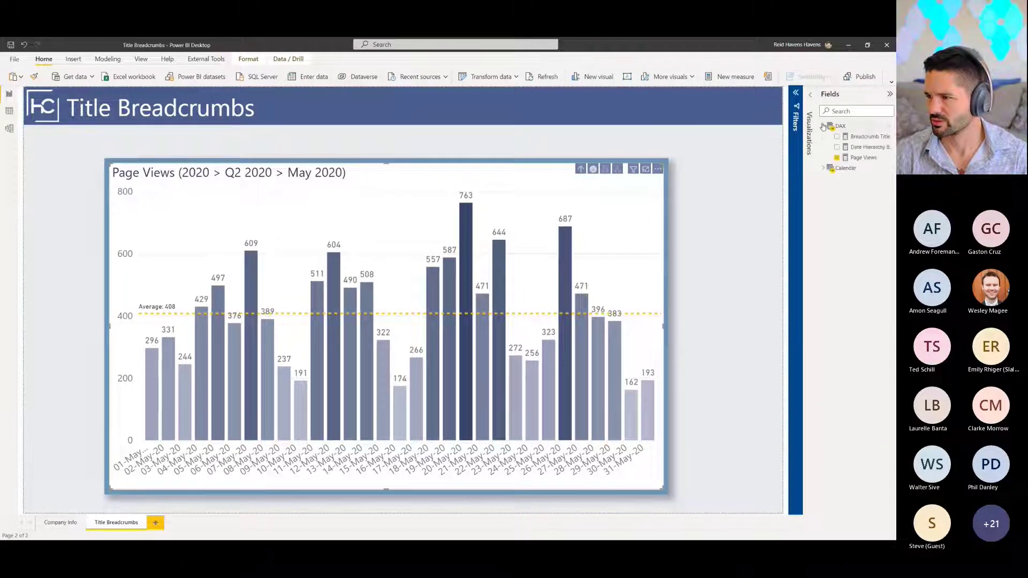
left_click(847, 148)
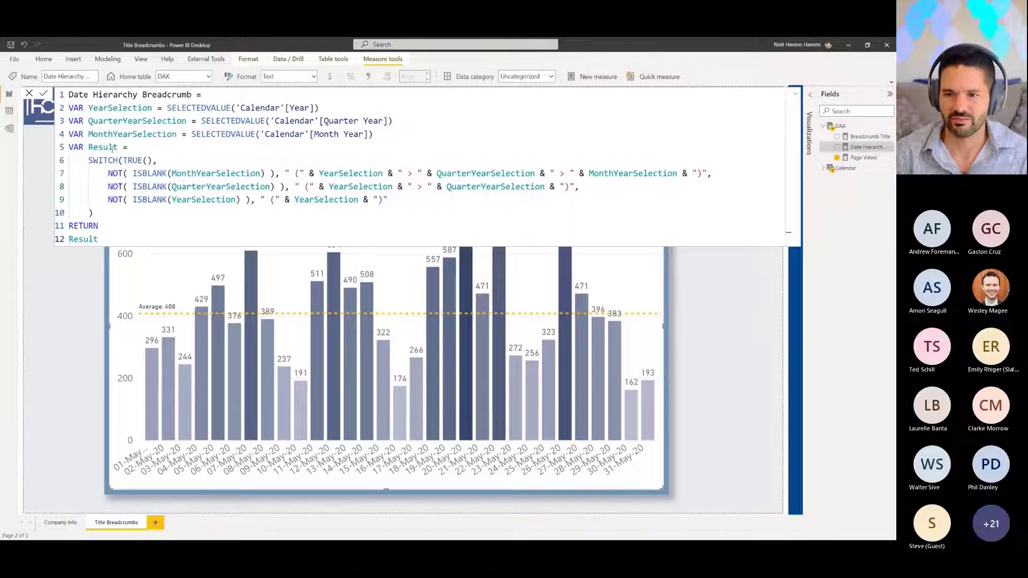
Step: Examine the year, quarter and month variables and the first SWITCH condition with its result in the Date Hierarchy Breadcrumb formula
left_click_drag(88, 108, 321, 108)
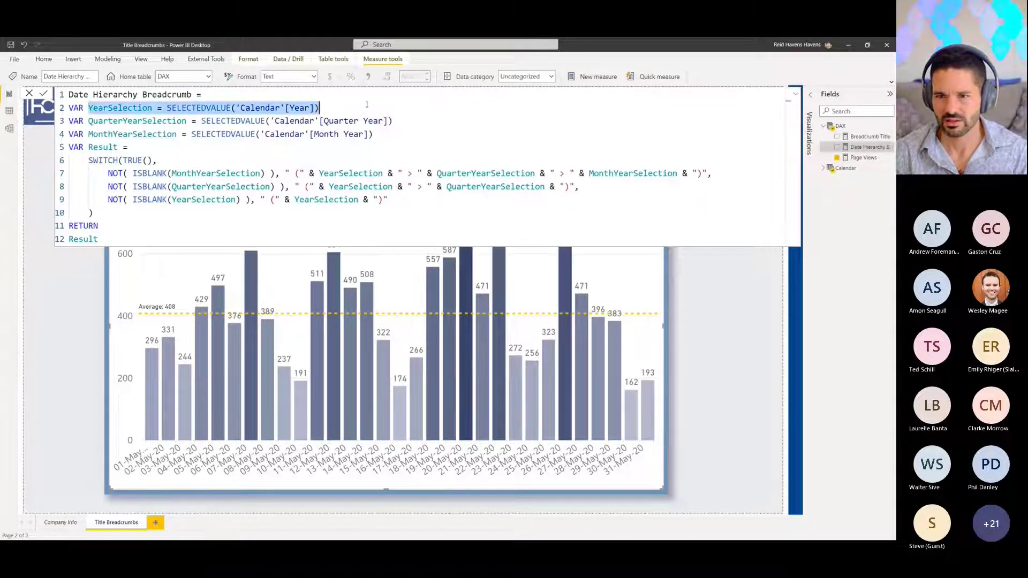
left_click_drag(393, 121, 89, 121)
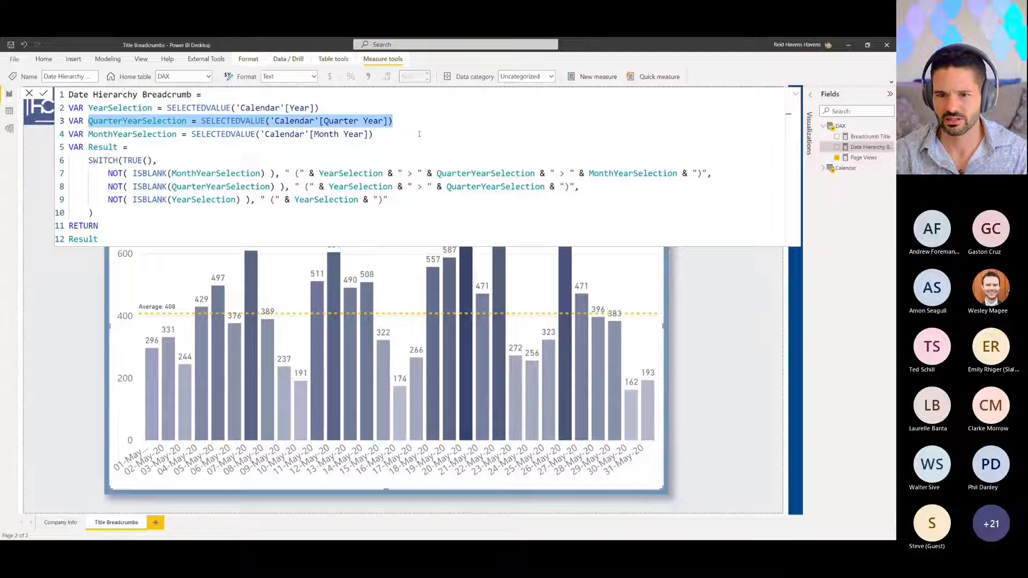
left_click_drag(374, 134, 84, 134)
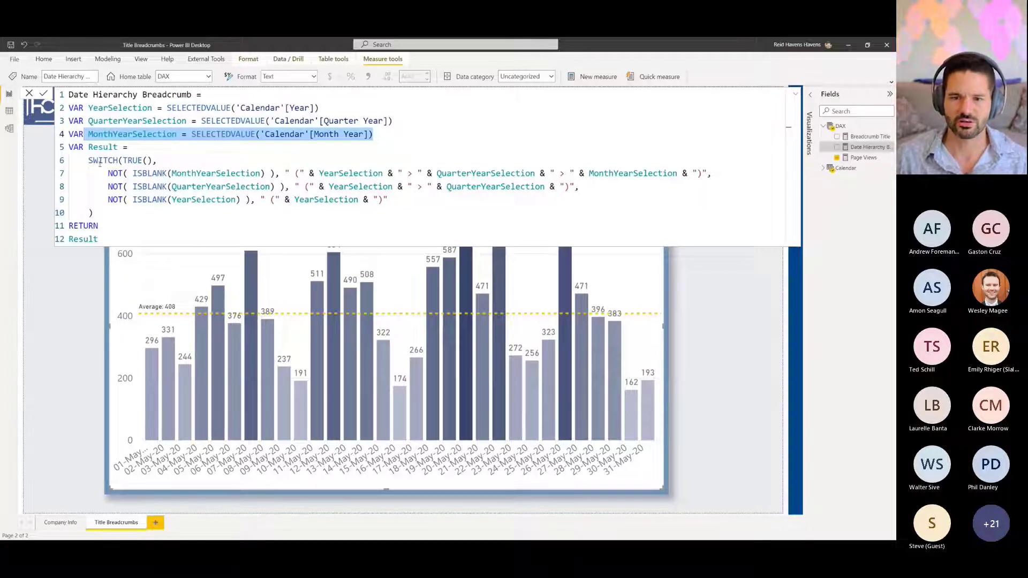
left_click(109, 173)
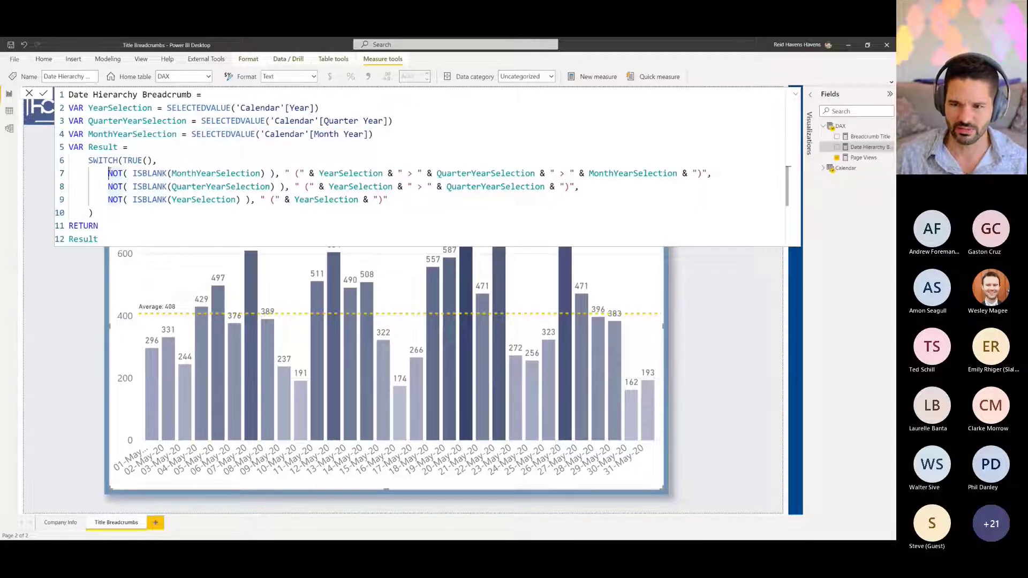
left_click_drag(109, 173, 276, 173)
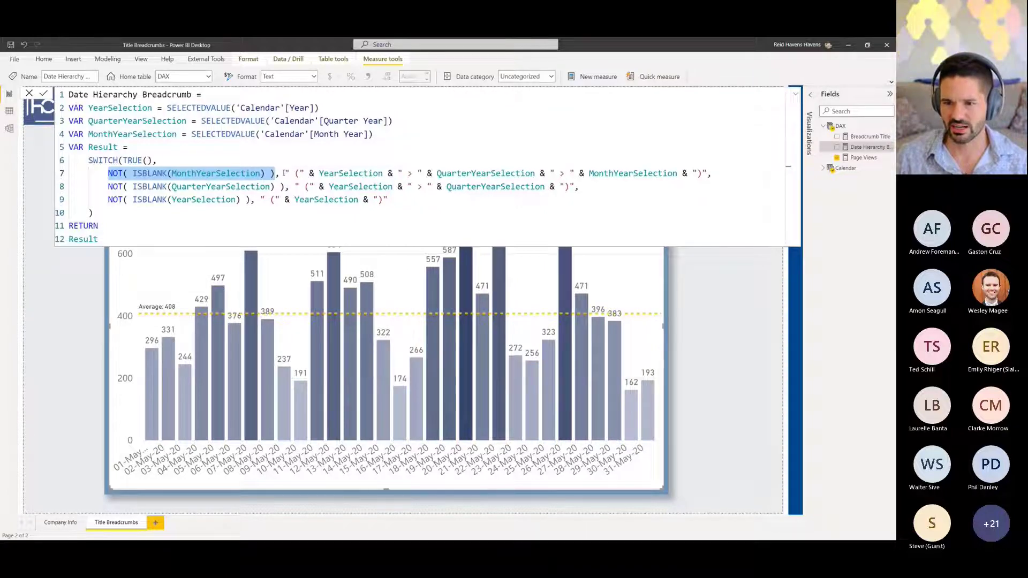
left_click_drag(286, 173, 658, 173)
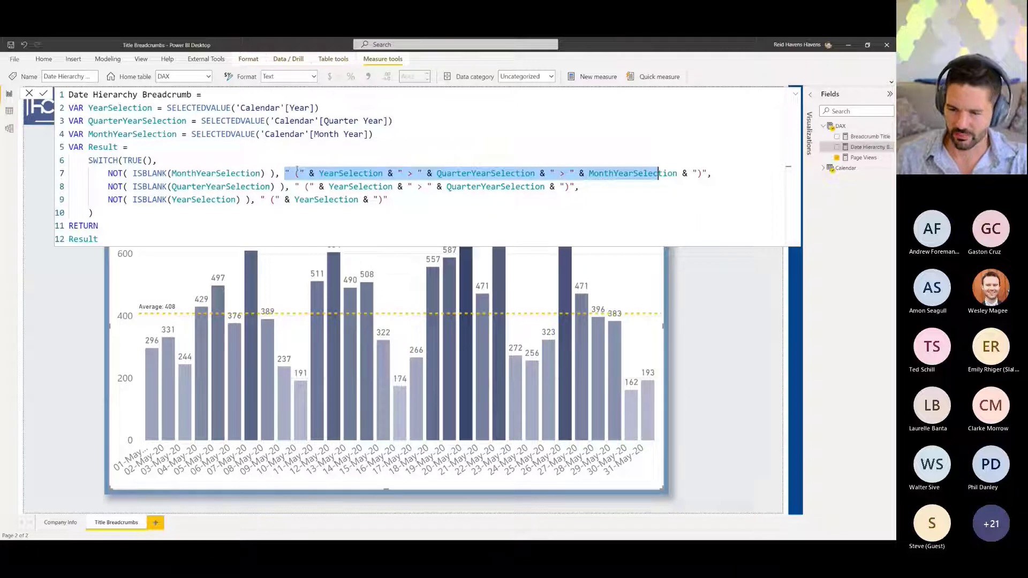
left_click(335, 175)
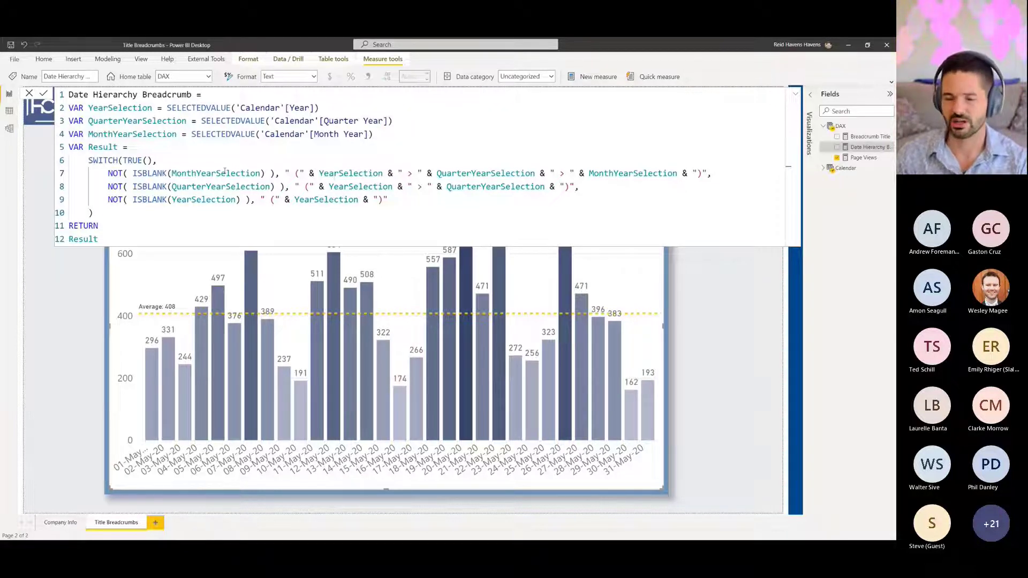
Step: Copy the YearSelection condition to the start of the SWITCH list in Date Hierarchy Breadcrumb, add a comma and commit the formula
left_click_drag(112, 204, 411, 207)
key("ctrl+c")
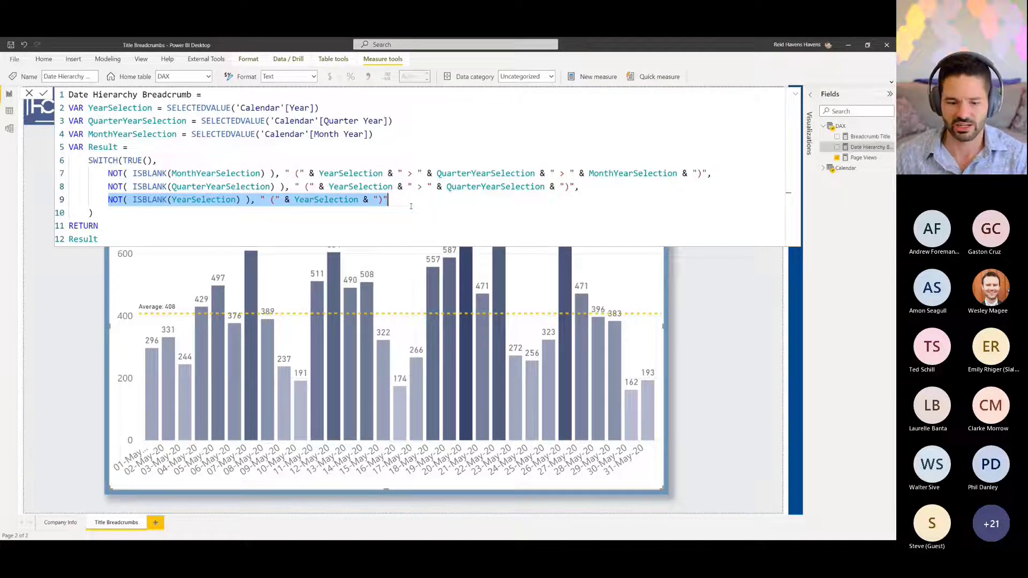
left_click(109, 173)
key("Return")
key("Up")
key("Down")
key("Tab")
key("Tab")
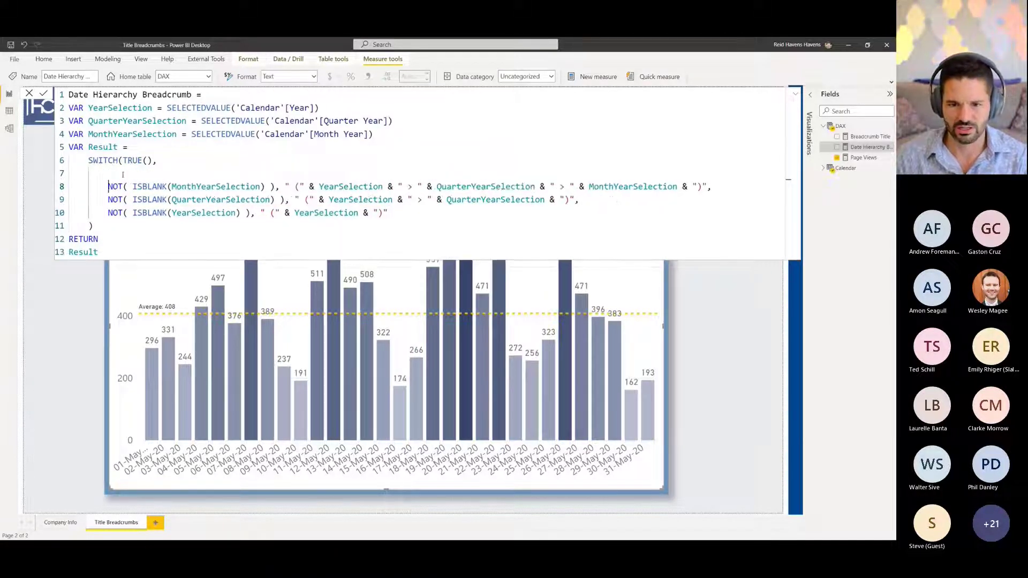
key("Up")
key("Tab")
key("Tab")
key("ctrl+v")
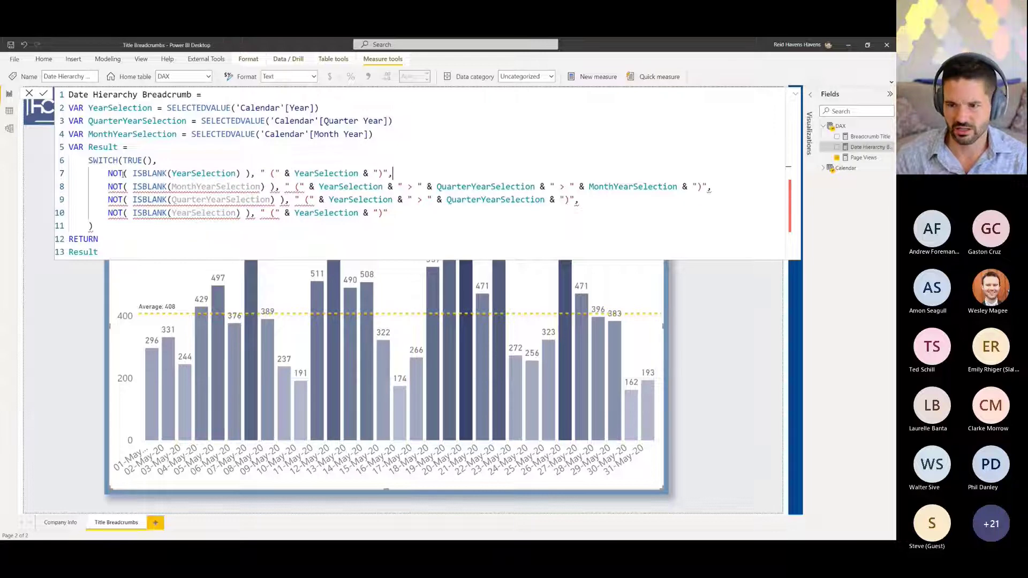
type(",")
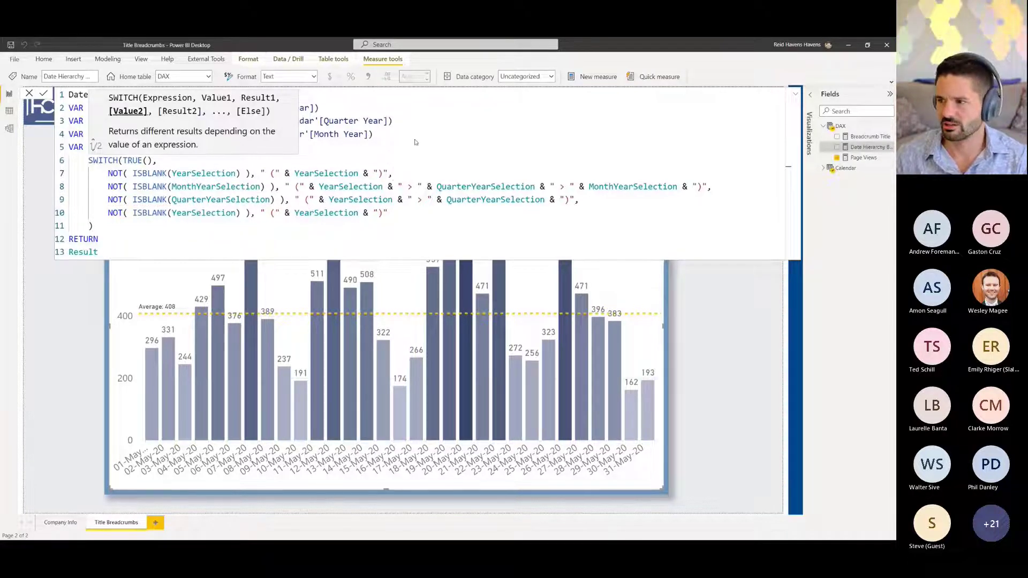
key("Escape")
key("Return")
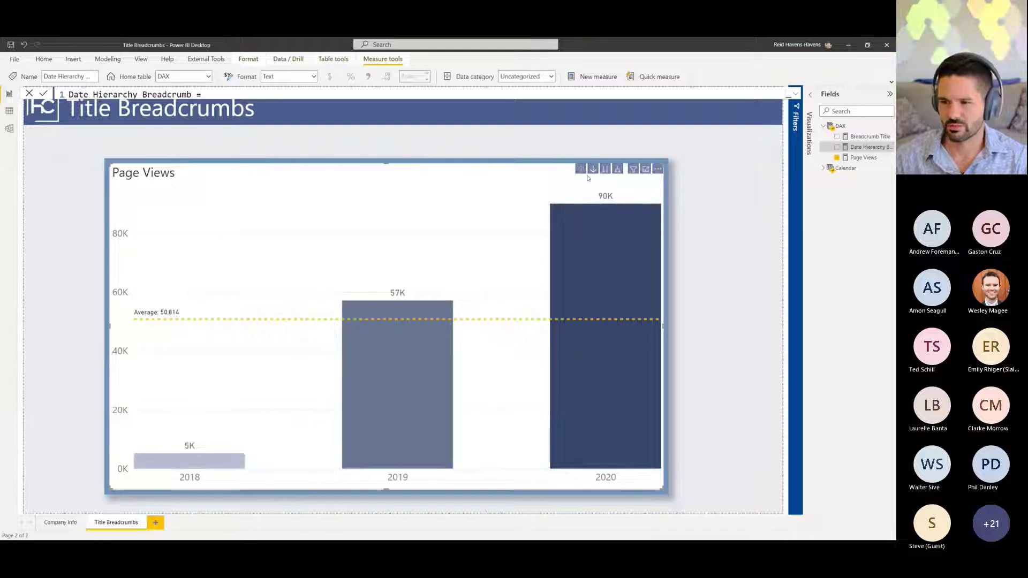
Step: Turn on drill-down mode and drill the Page Views chart into 2020 and Q2 2020 to check its title
left_click(593, 168)
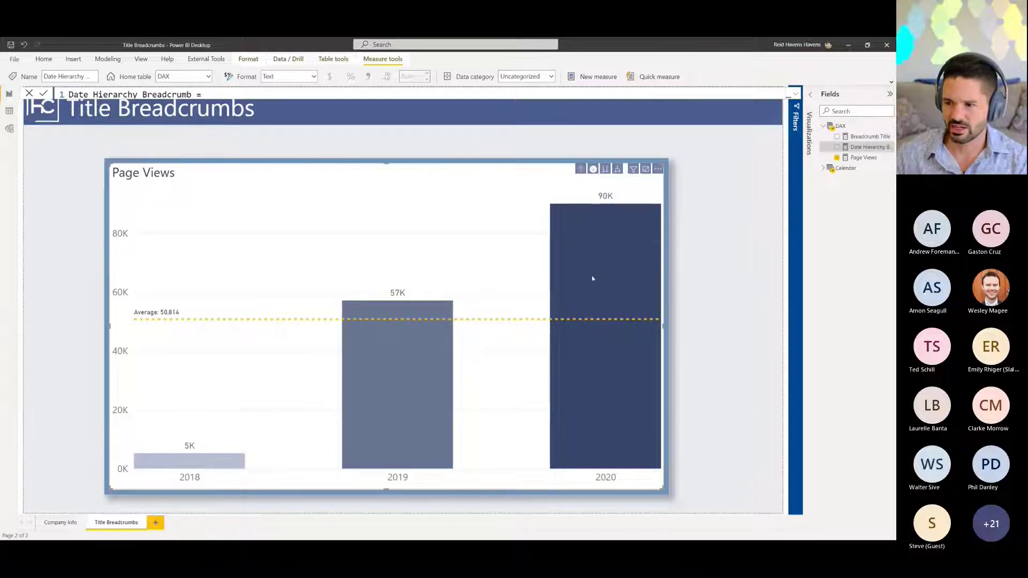
left_click(592, 278)
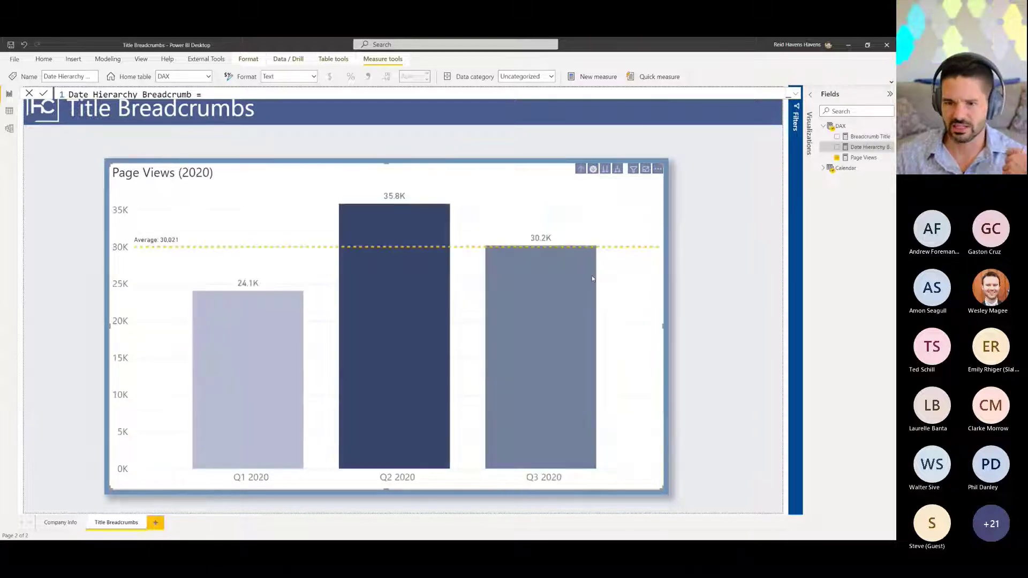
left_click(398, 297)
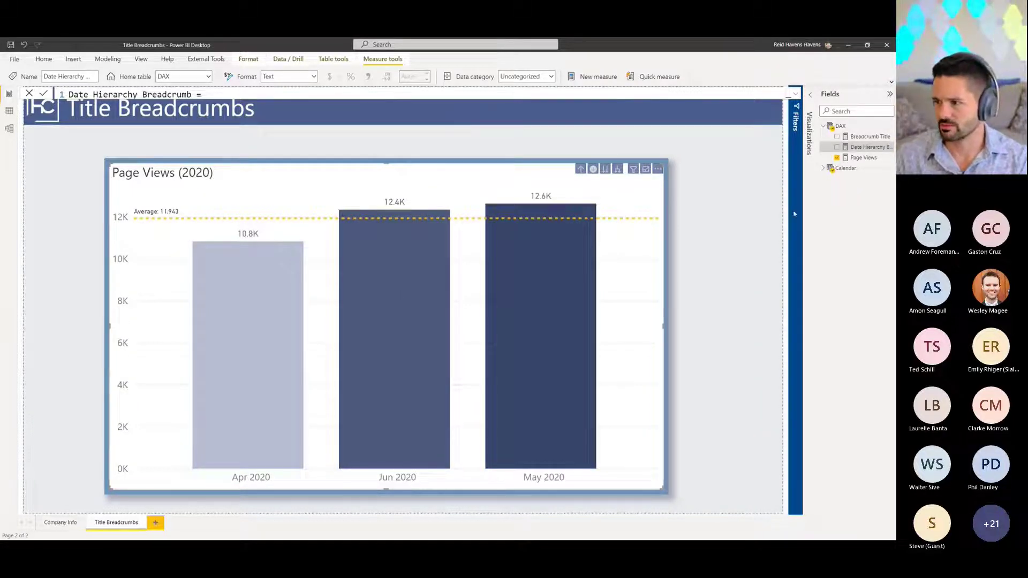
Step: Reopen the full Date Hierarchy Breadcrumb formula, delete the added YearSelection line above the MonthYearSelection condition, and highlight the MonthYearSelection condition
left_click(871, 136)
left_click(870, 146)
left_click(796, 94)
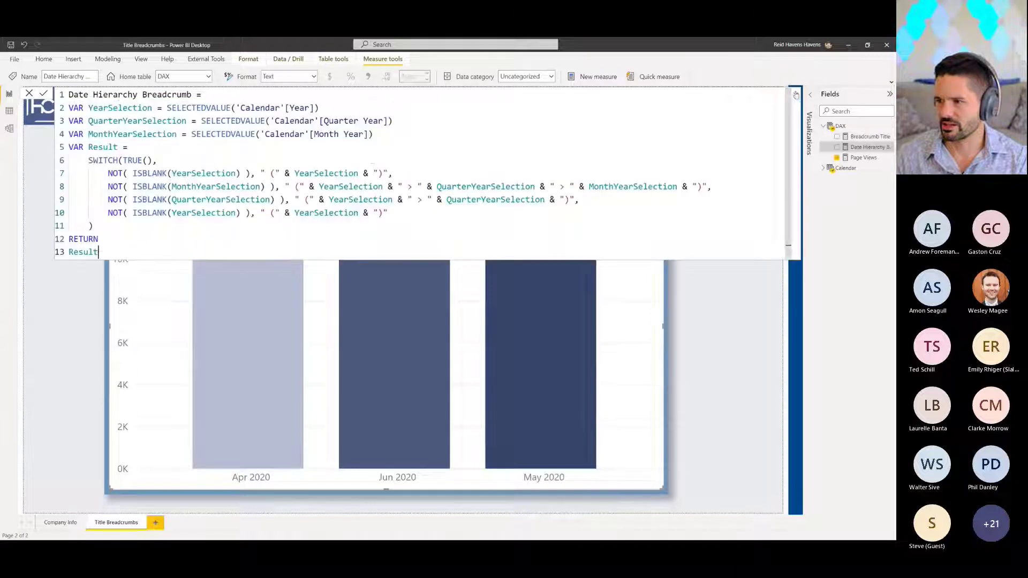
left_click_drag(108, 199, 624, 197)
left_click_drag(392, 173, 107, 173)
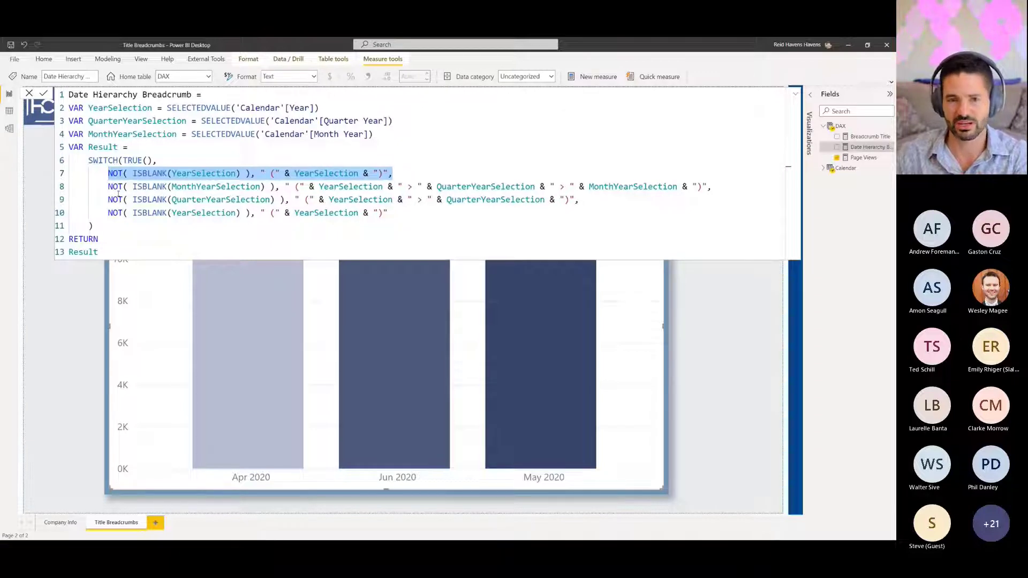
key("BackSpace")
key("BackSpace")
key("BackSpace")
key("BackSpace")
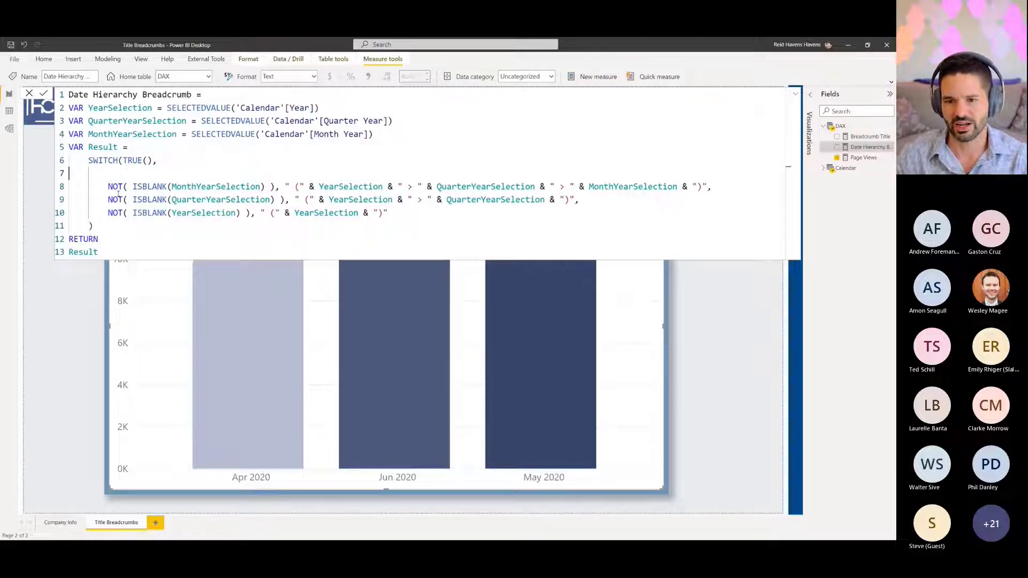
left_click_drag(108, 173, 717, 175)
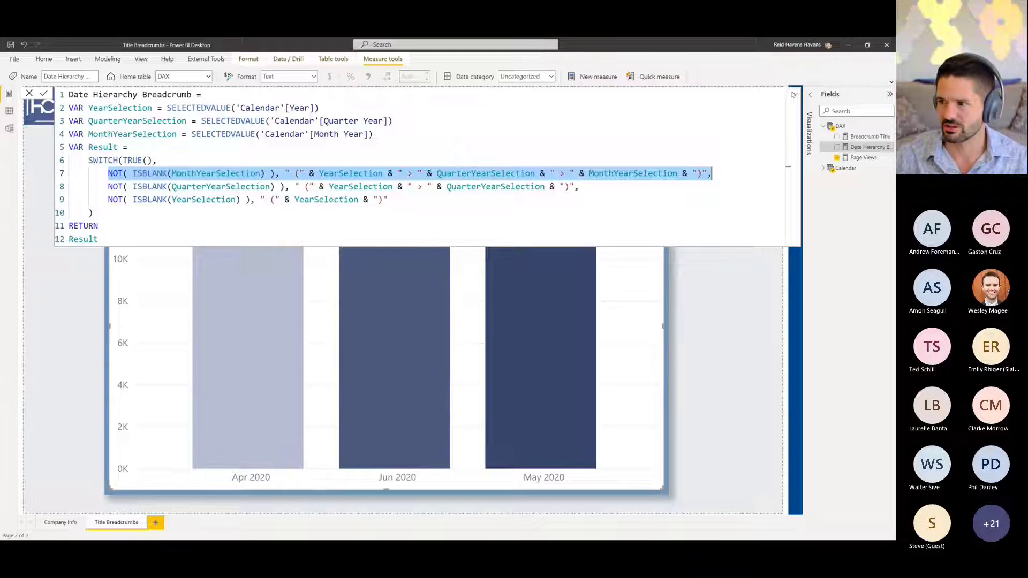
Step: Commit the restored Date Hierarchy Breadcrumb formula and check the Page Views title by drilling into May 2020 and back up to 2020
left_click(166, 215)
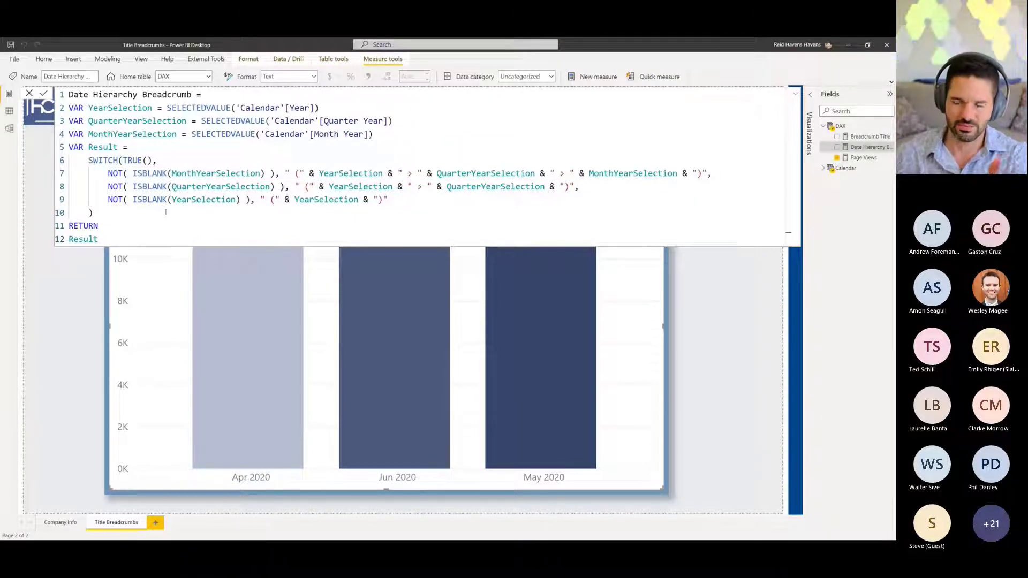
key("Return")
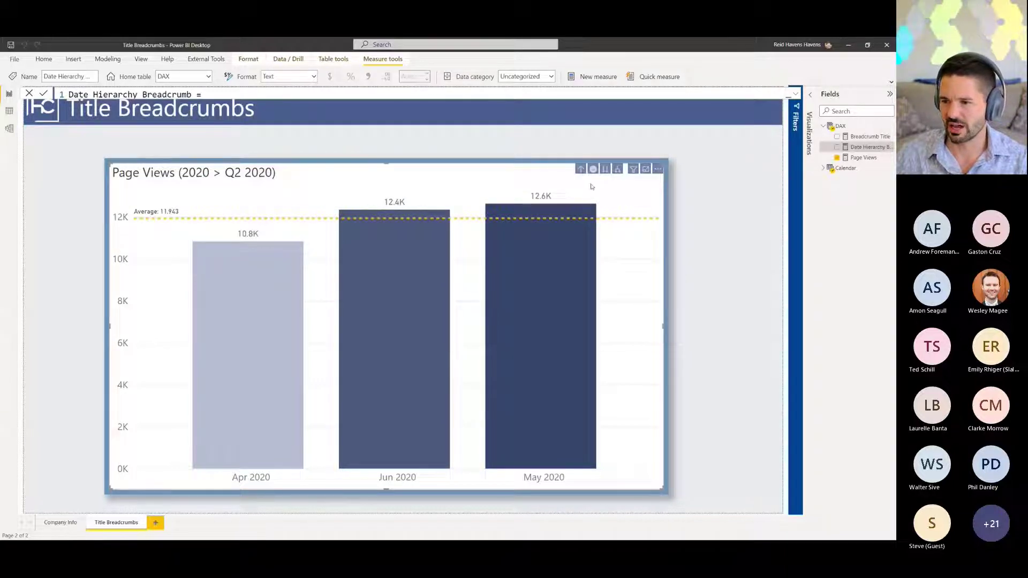
left_click(529, 299)
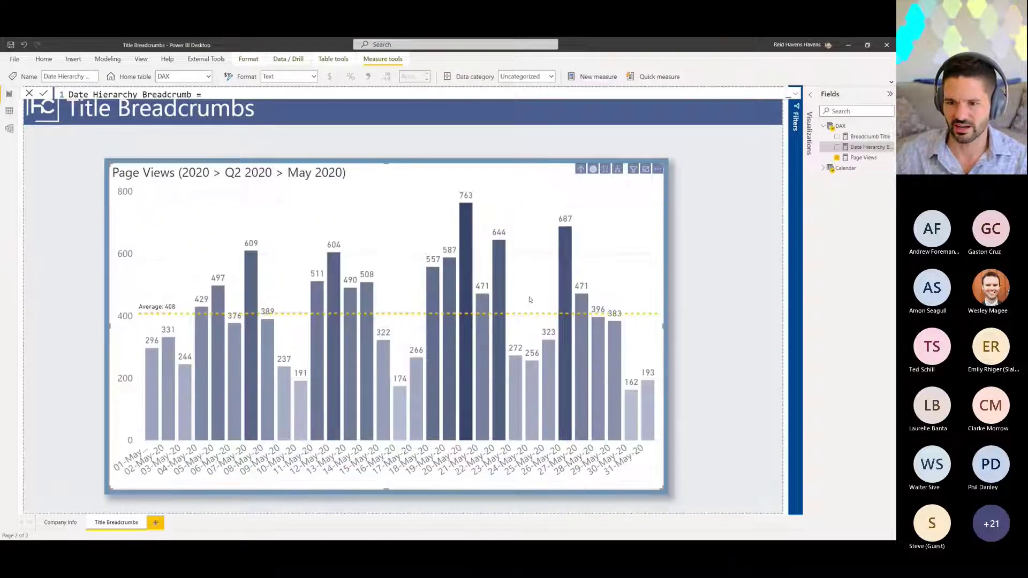
left_click(581, 170)
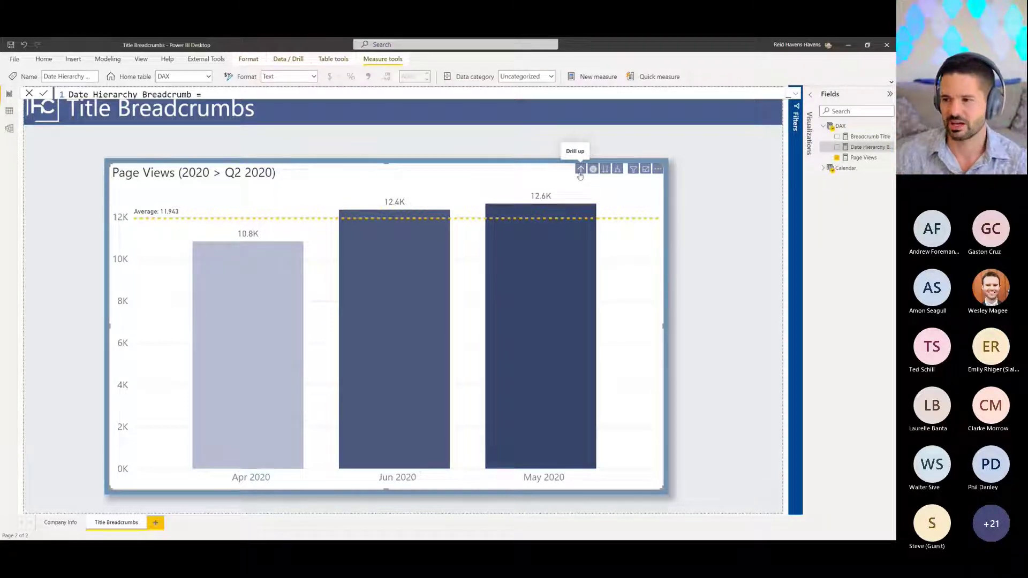
left_click(580, 170)
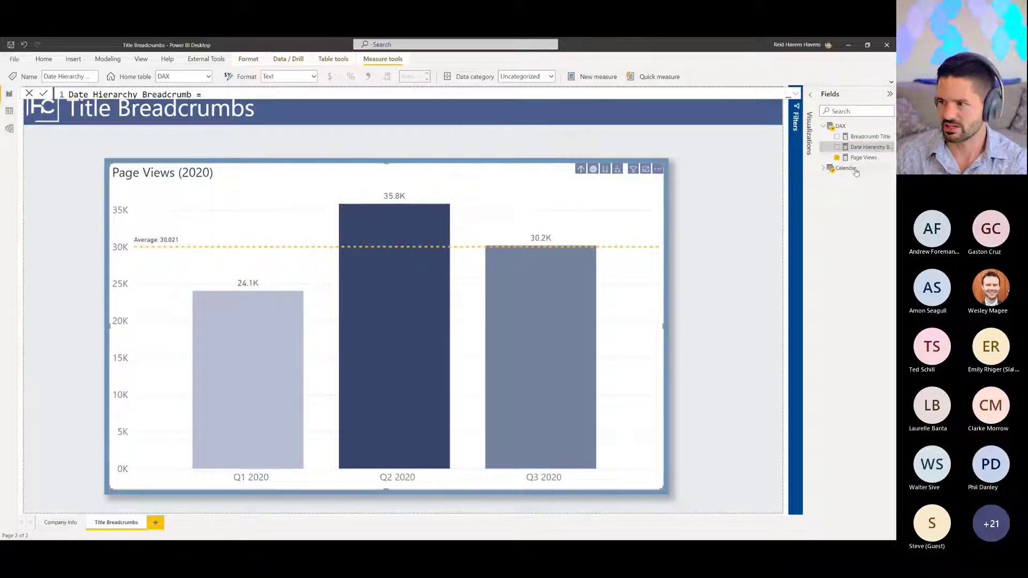
Step: Review the full Date Hierarchy Breadcrumb formula, and drill the Page Views chart through Q2 2020 to May 2020
left_click(796, 94)
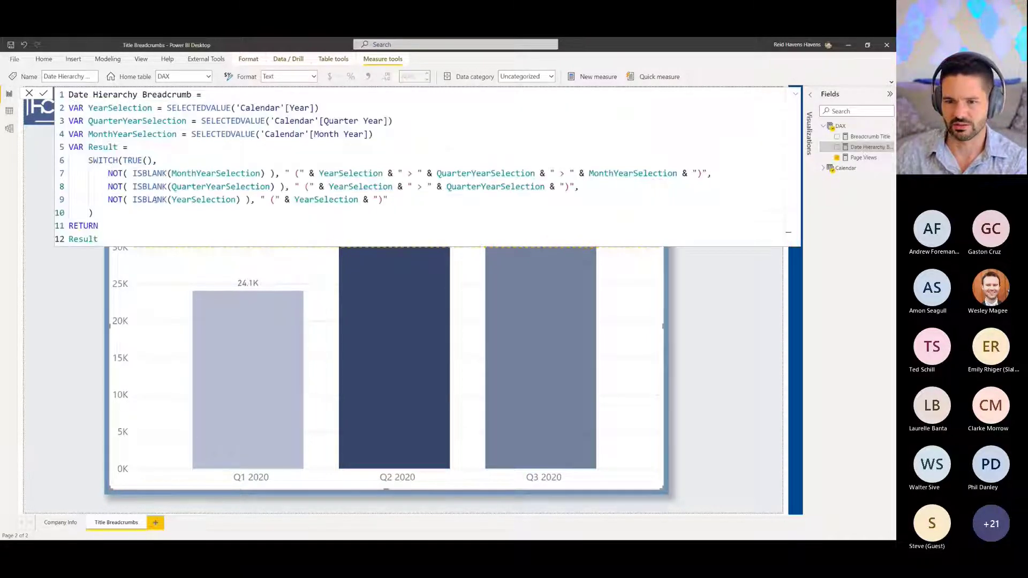
left_click(797, 94)
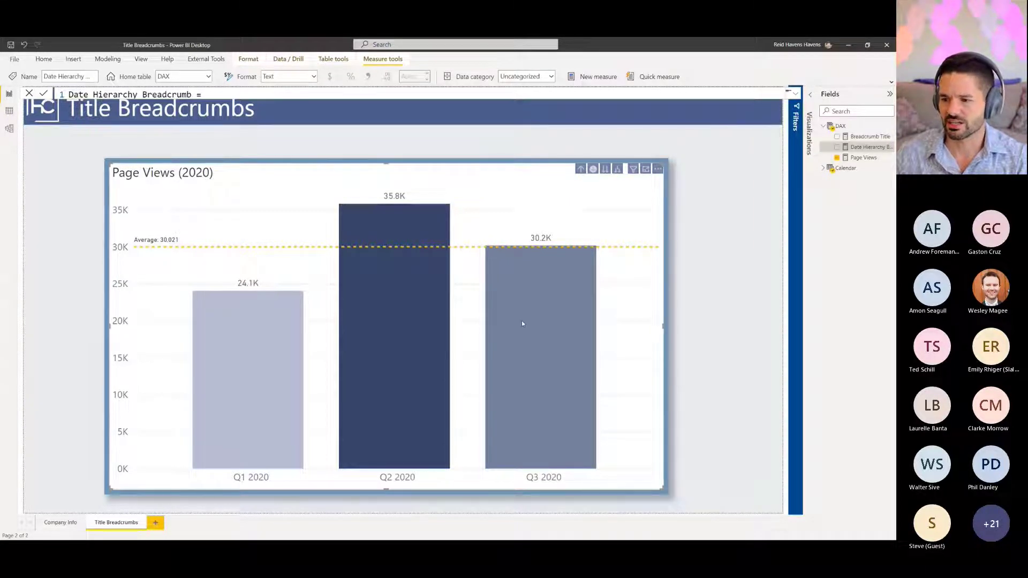
left_click(398, 354)
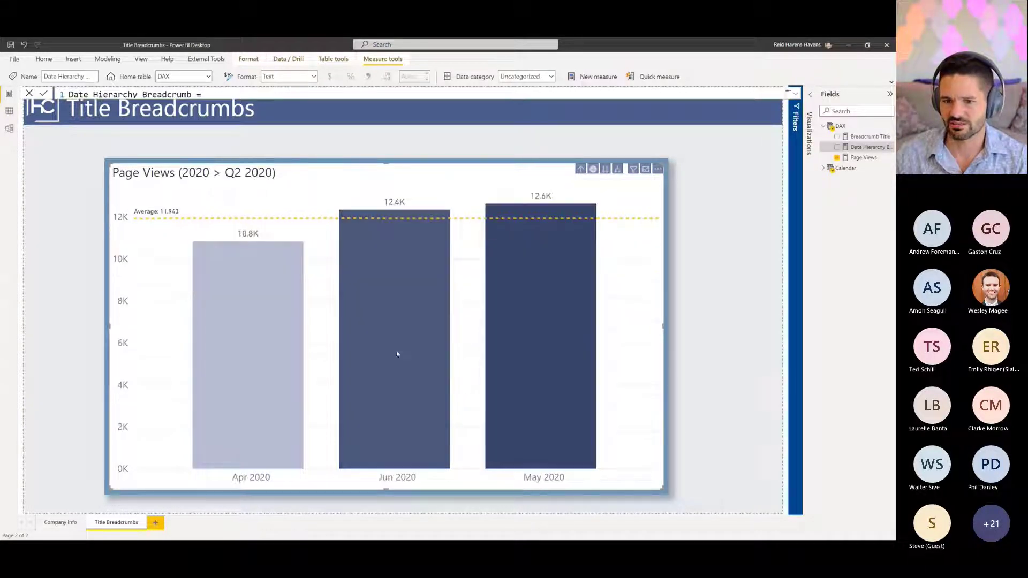
left_click(553, 330)
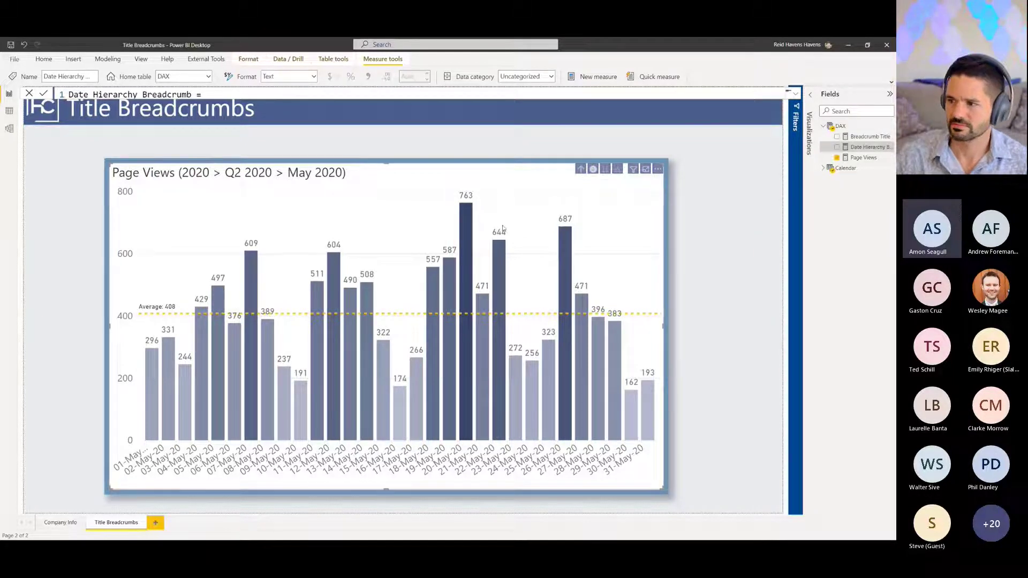
Step: Reopen the full breadcrumb formula and highlight the first ">" separator in the MonthYearSelection result
left_click(796, 95)
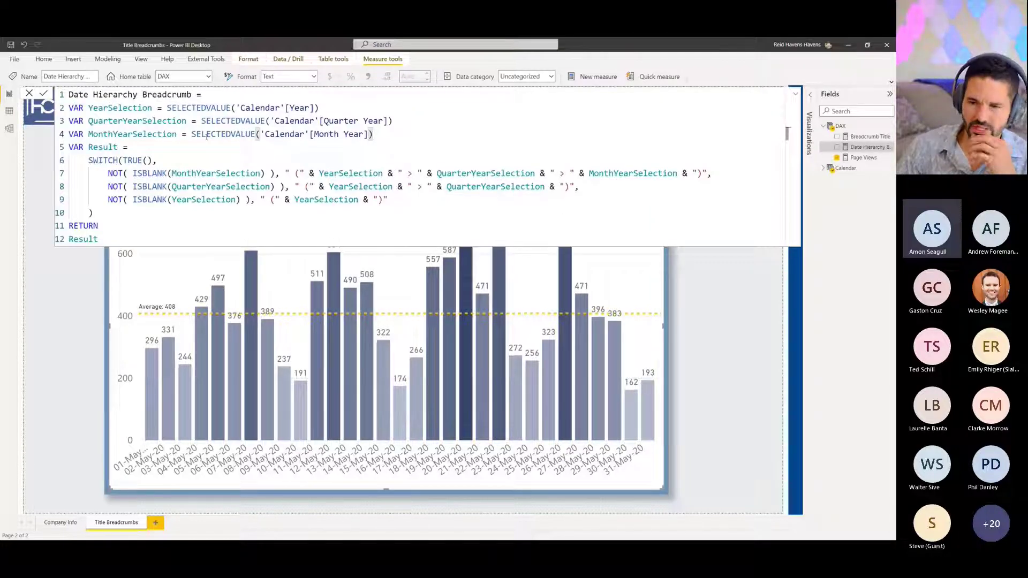
left_click(394, 200)
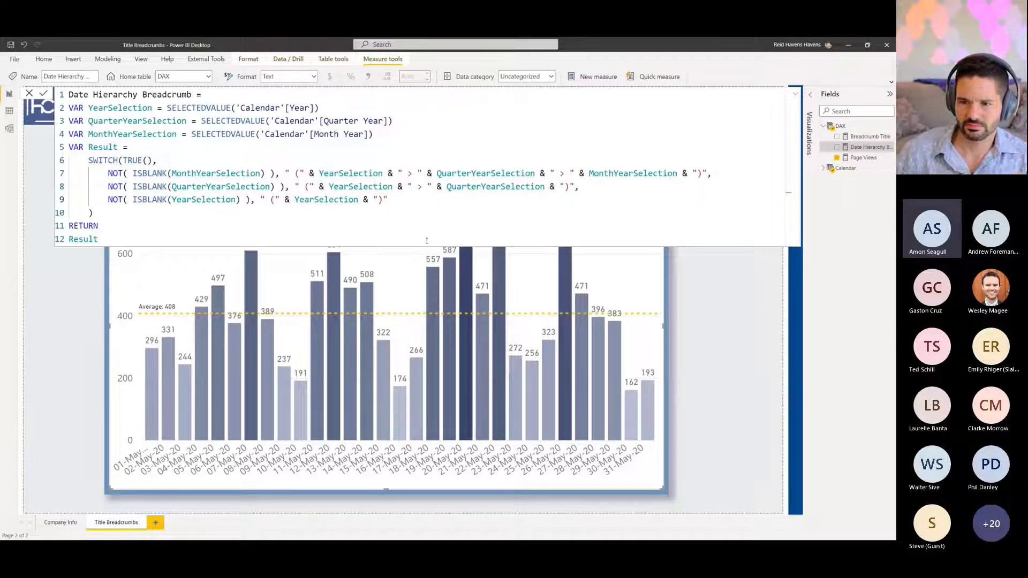
left_click(408, 173)
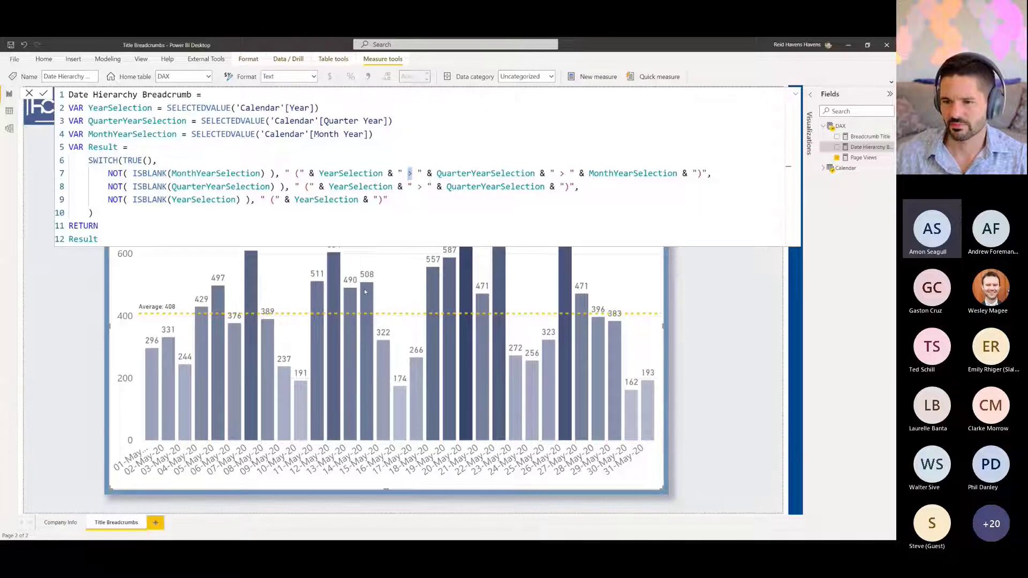
Step: Try appending & CONCATENATEX( to the YearSelection result in the SWITCH, and change the function to CONCATENATE(
left_click(397, 202)
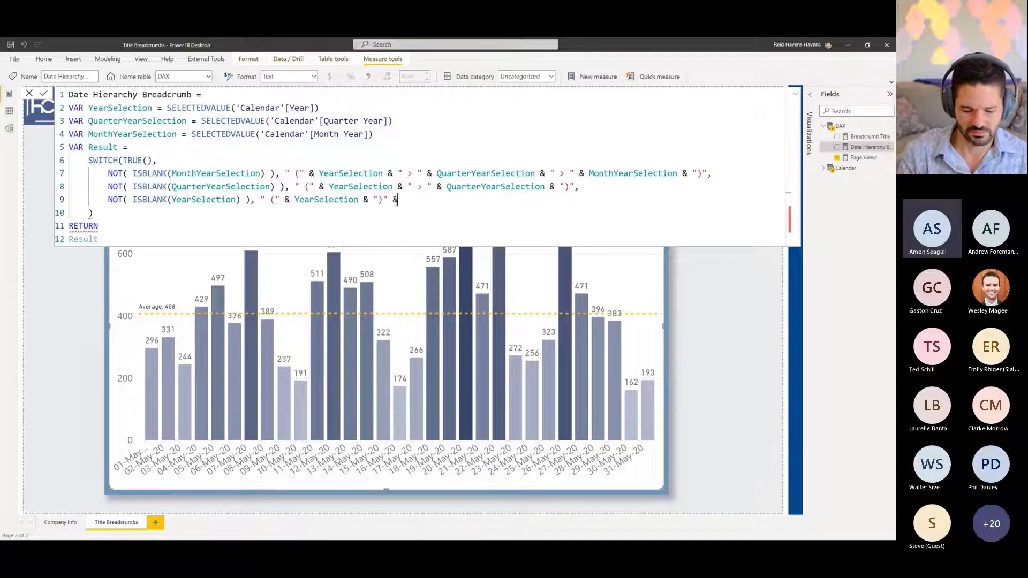
type("& conc")
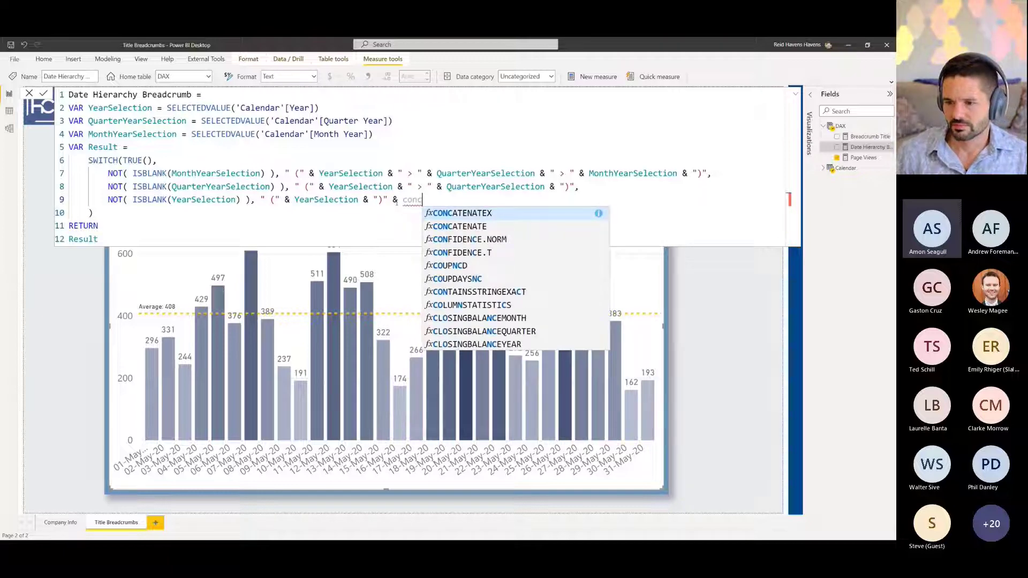
key("Tab")
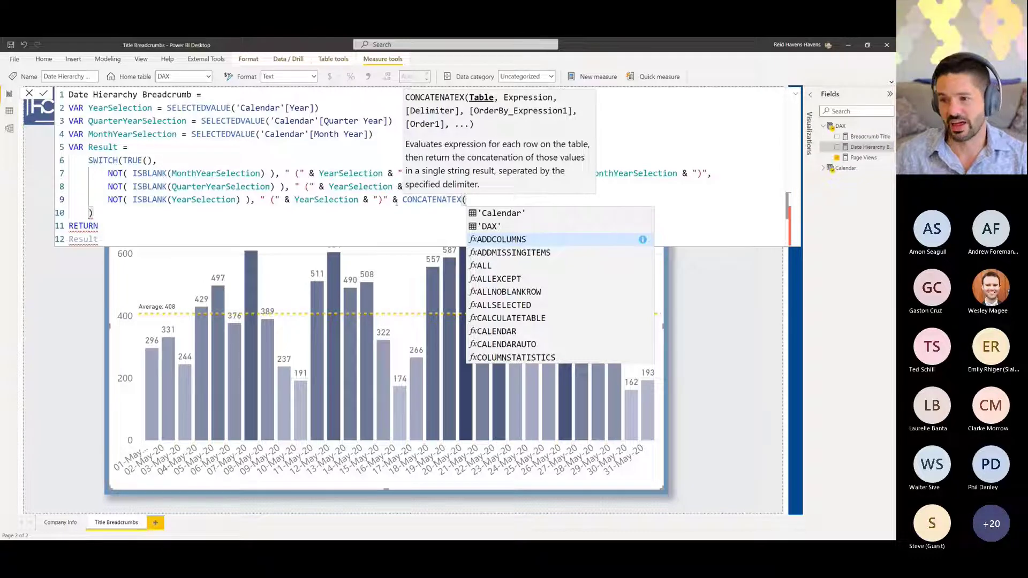
key("shift+Down")
key("shift+Up")
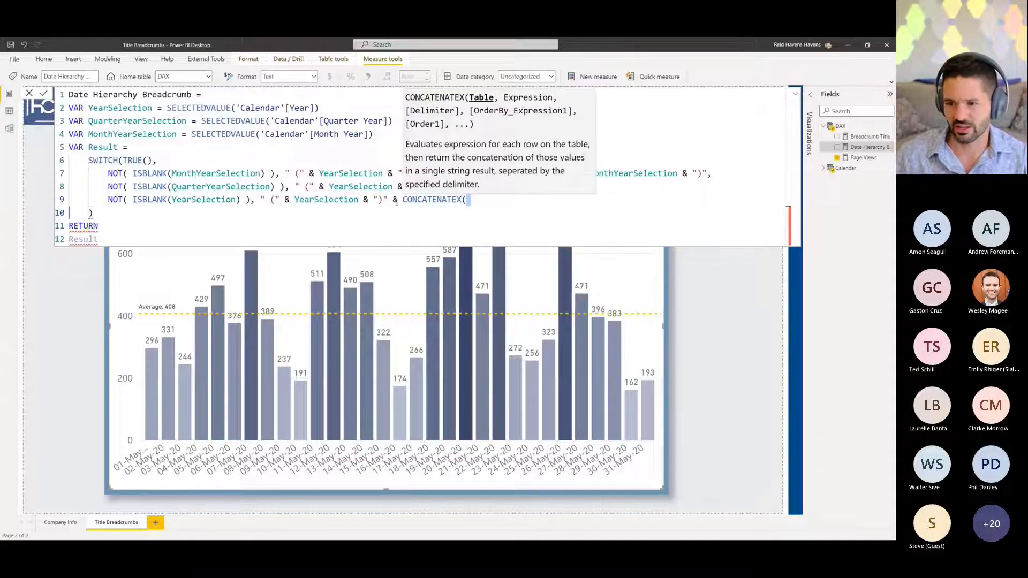
key("Escape")
key("BackSpace")
key("BackSpace")
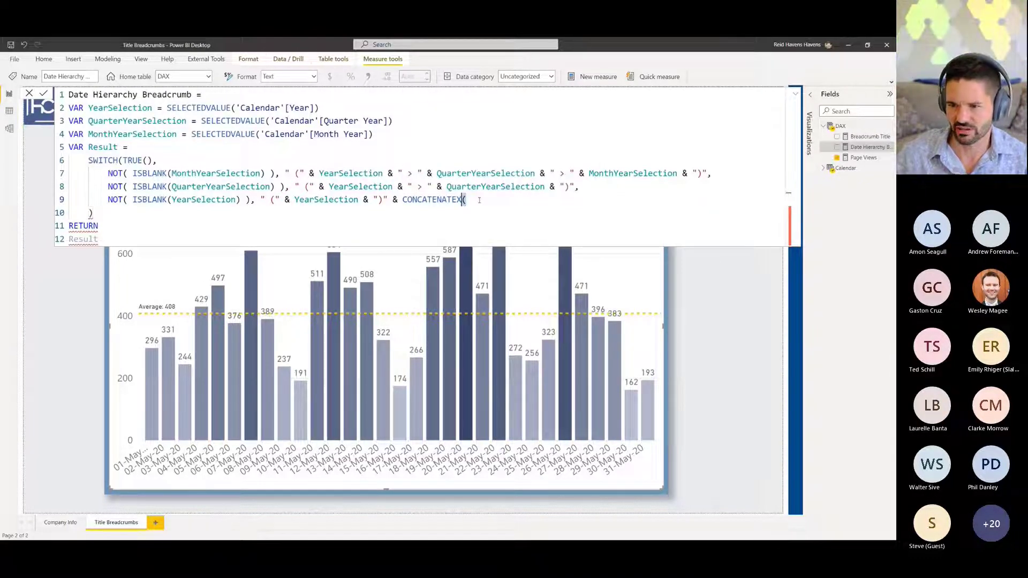
type("(")
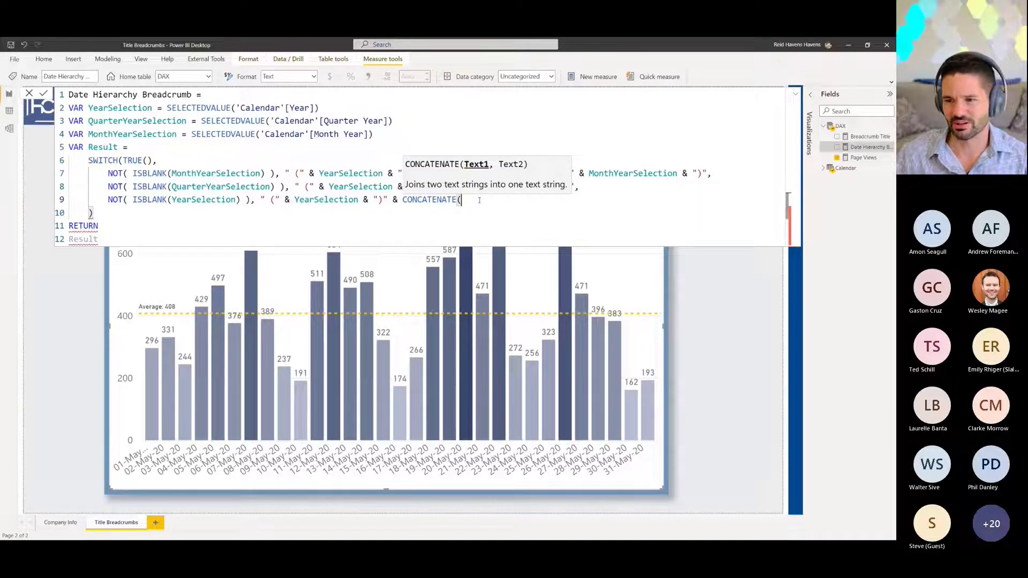
Step: Delete the appended CONCATENATE call and its ampersand from the YearSelection result
key("ctrl+shift+Left")
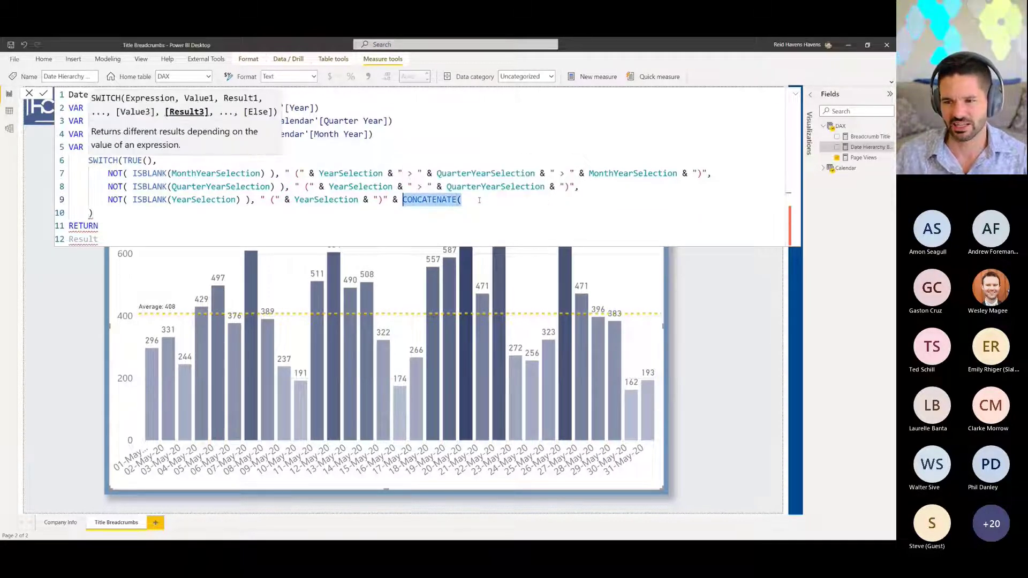
key("shift+Left")
key("BackSpace")
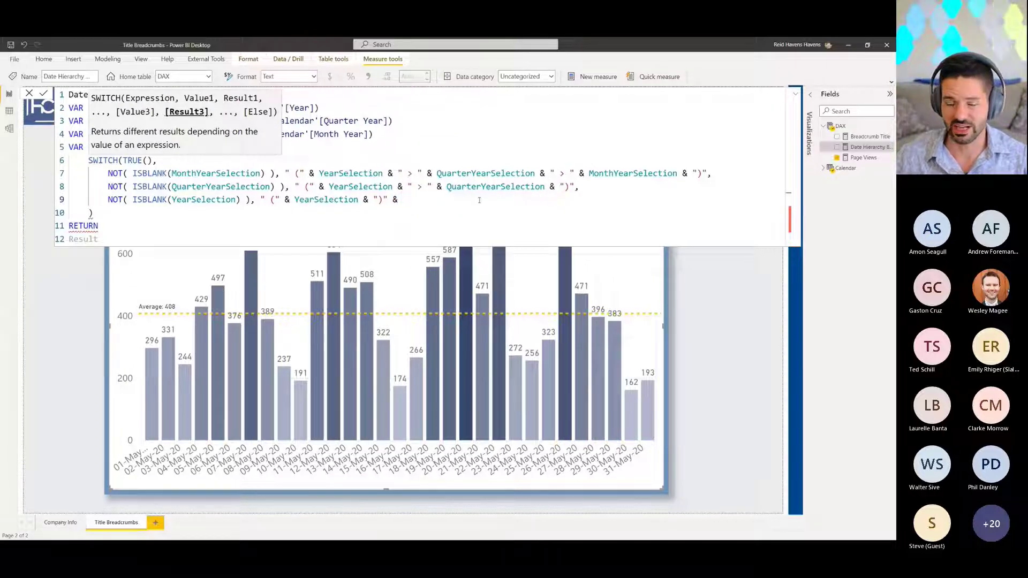
key("BackSpace")
key("BackSpace")
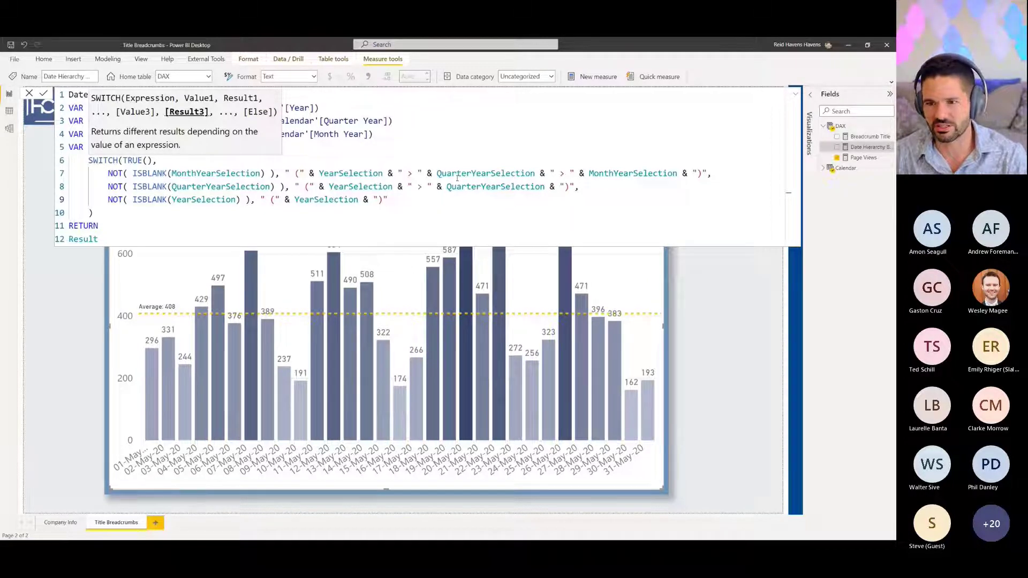
Step: Highlight the " > " separator between YearSelection and QuarterYearSelection in the MonthYearSelection result, and commit the formula
left_click_drag(423, 171, 398, 173)
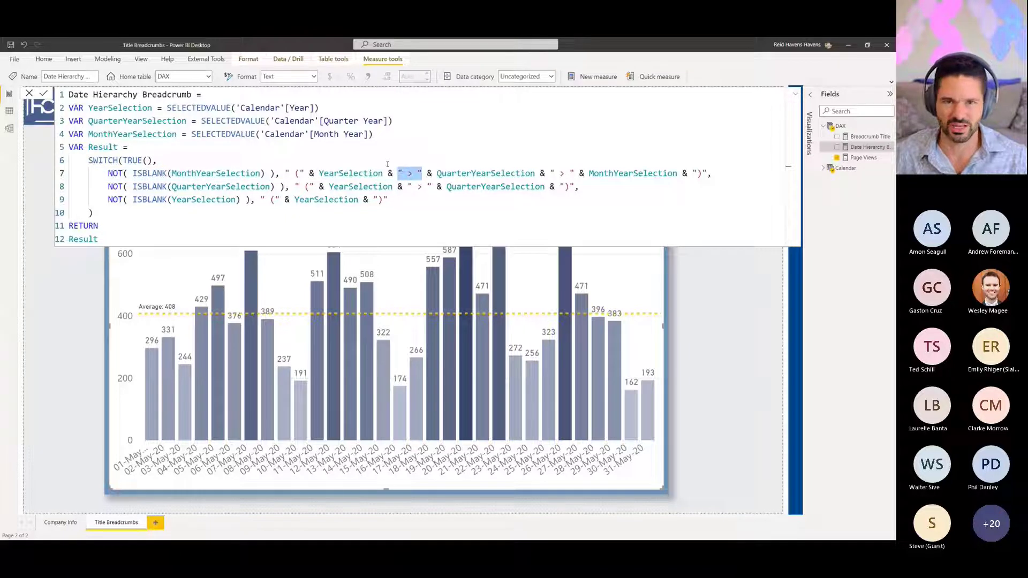
left_click(383, 159)
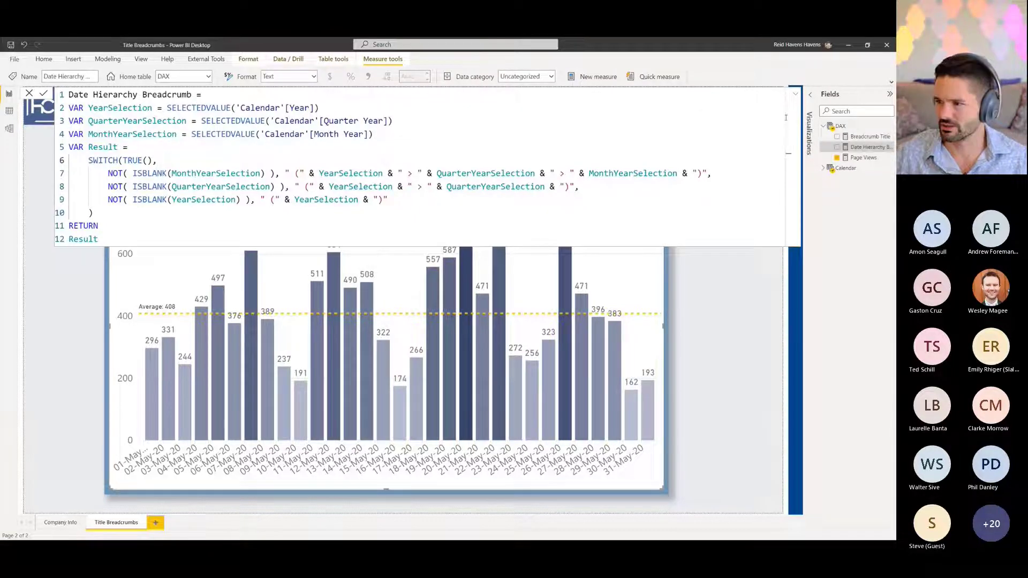
key("Return")
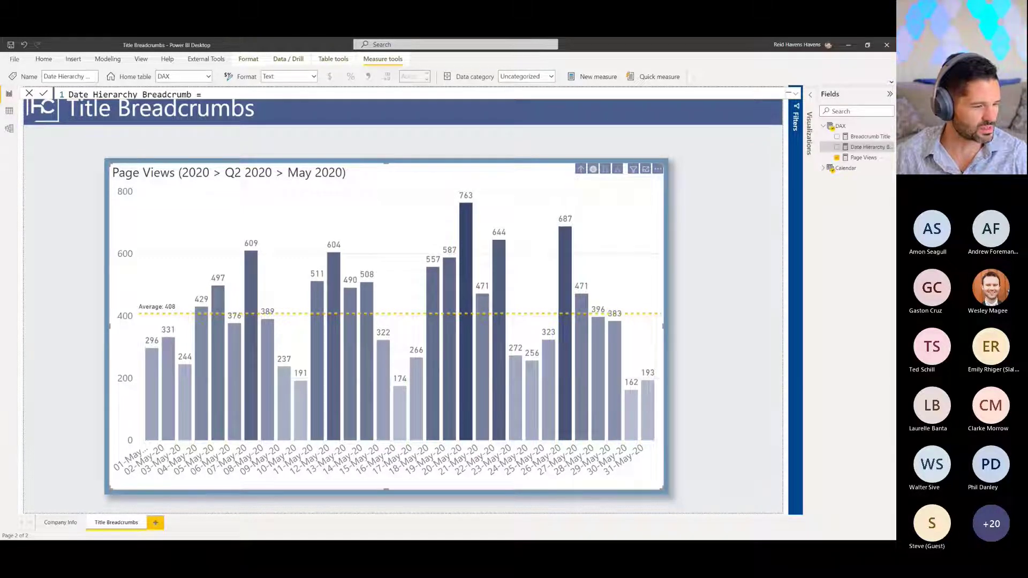
Step: Switch to the Achievement Unlocked deck in PowerPoint and present slide 4 with the resource links and QR code full screen
key("alt+Tab")
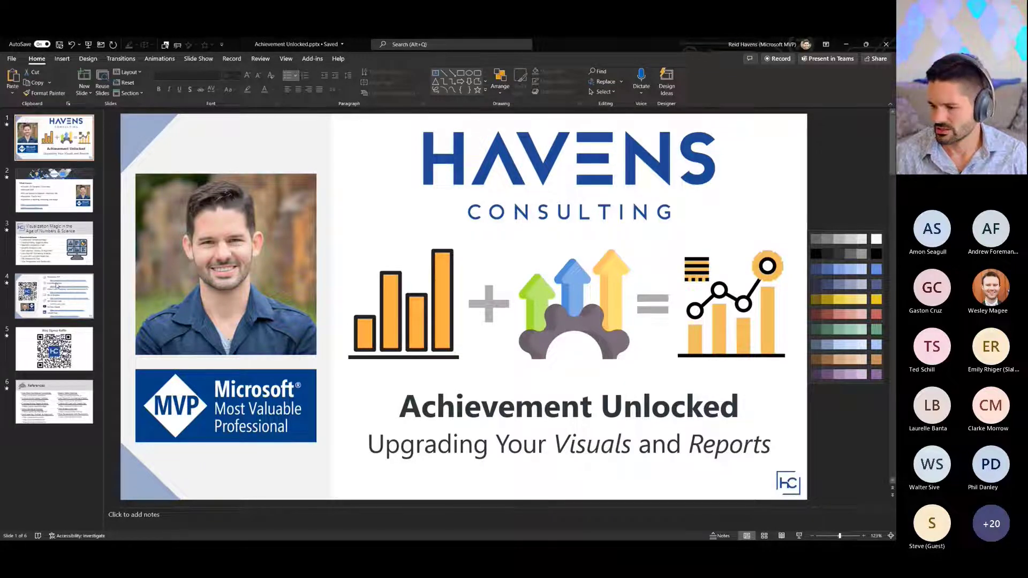
key("alt+Tab")
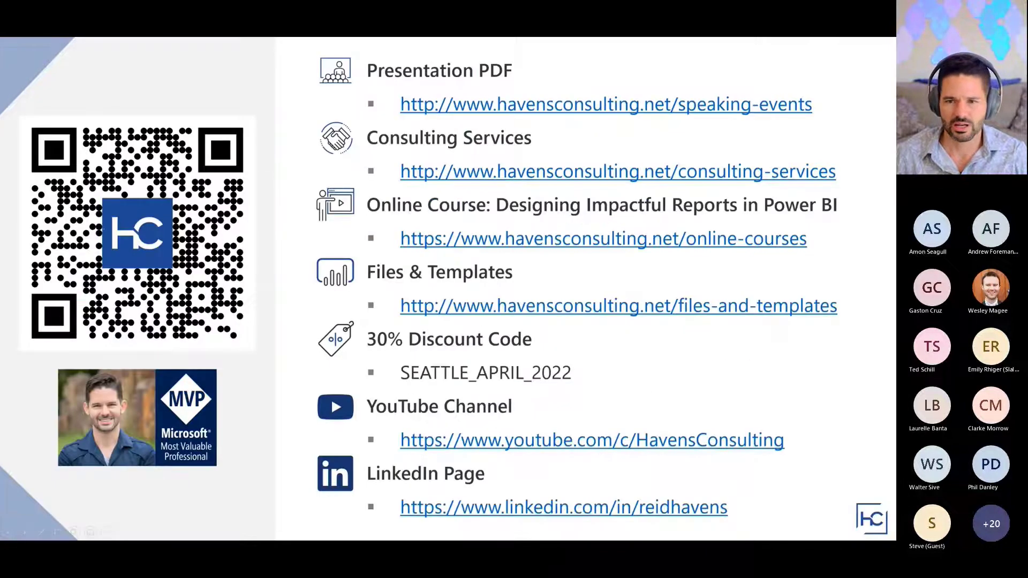
key("Escape")
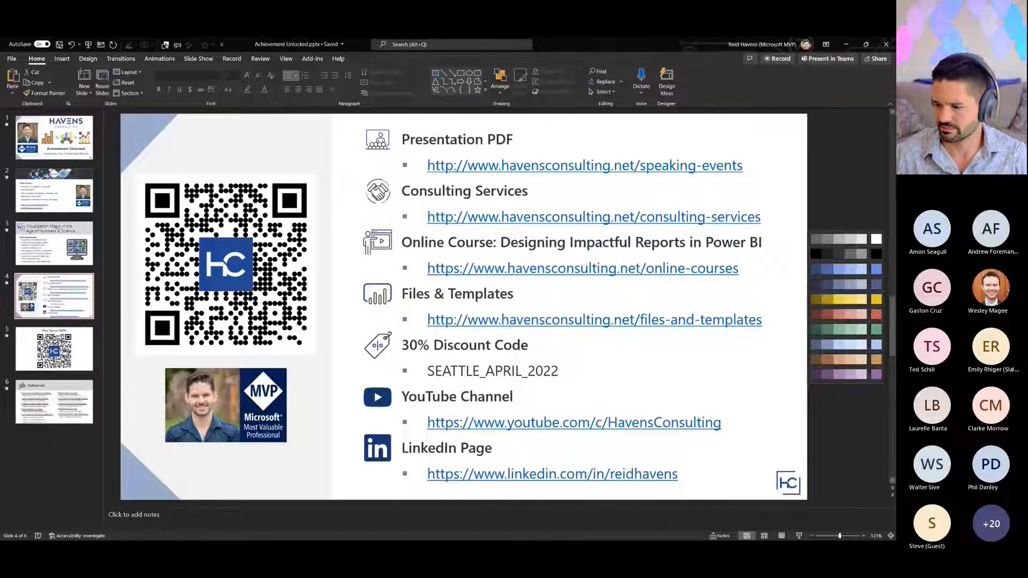
key("shift+F5")
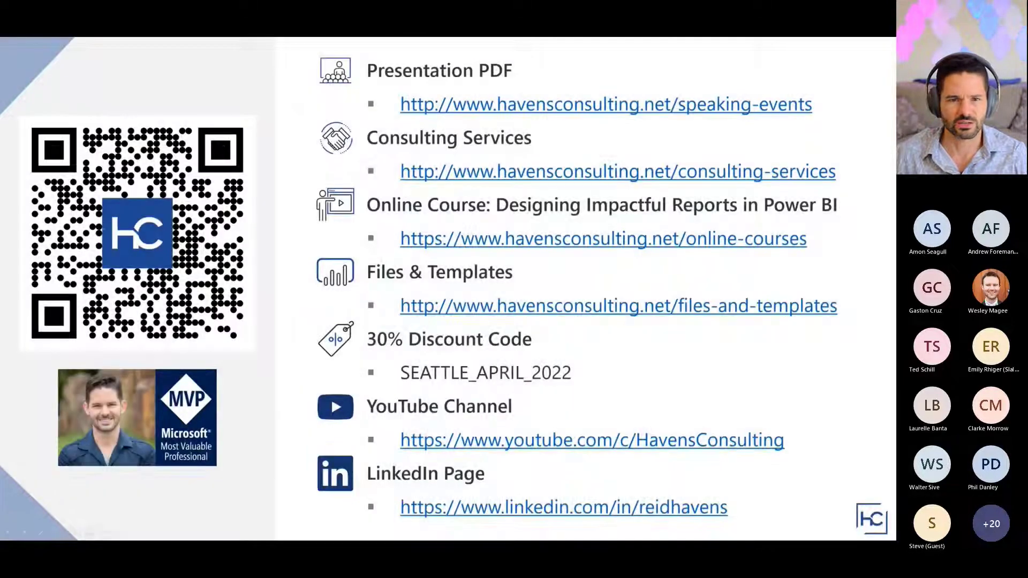